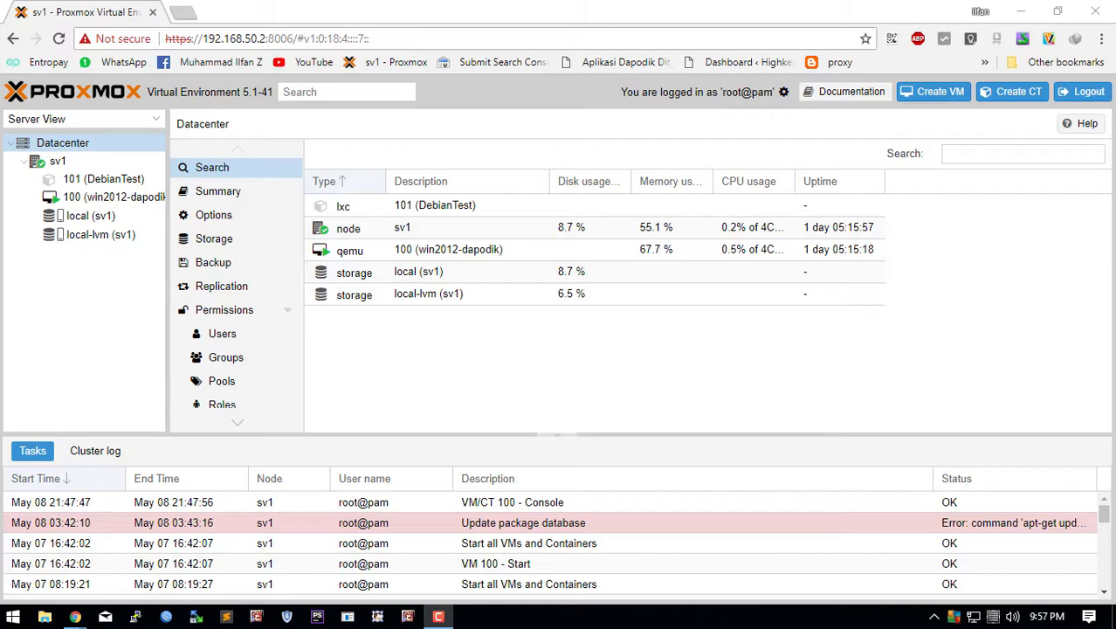
Step: Open the noVNC console of VM 100 (win2012-dapodik) in full screen with the extra keys hidden
left_click(409, 251)
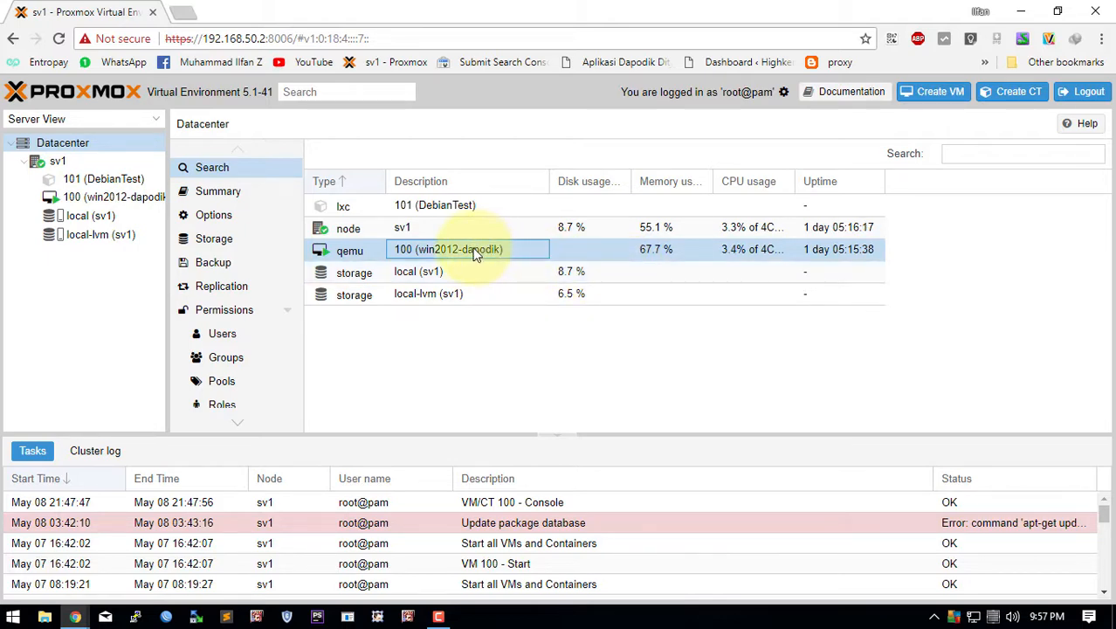
double_click(398, 252)
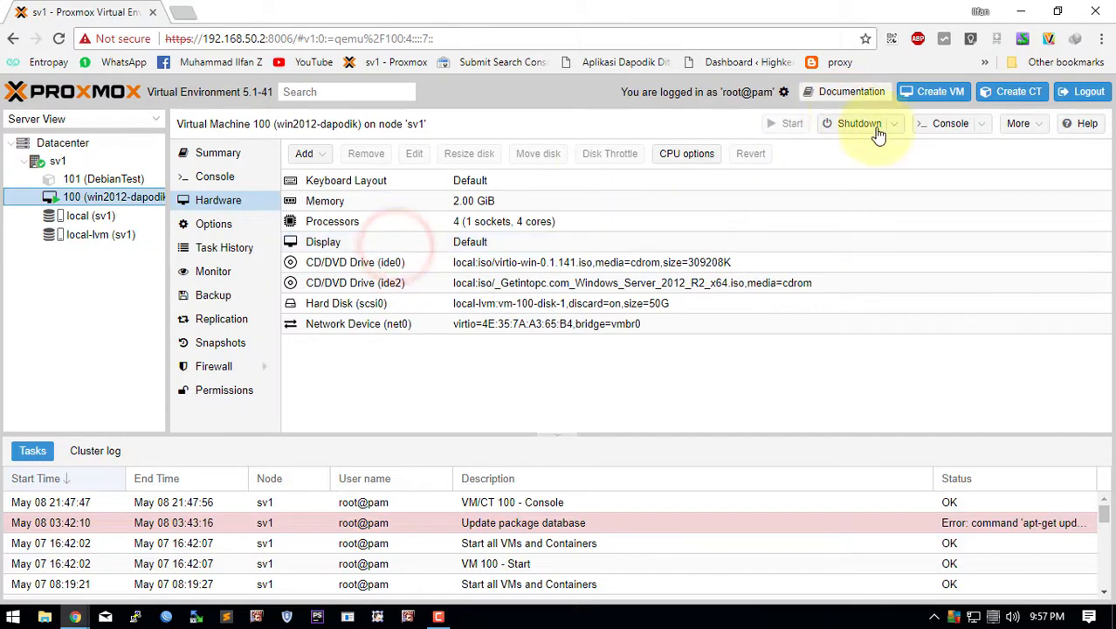
left_click(983, 127)
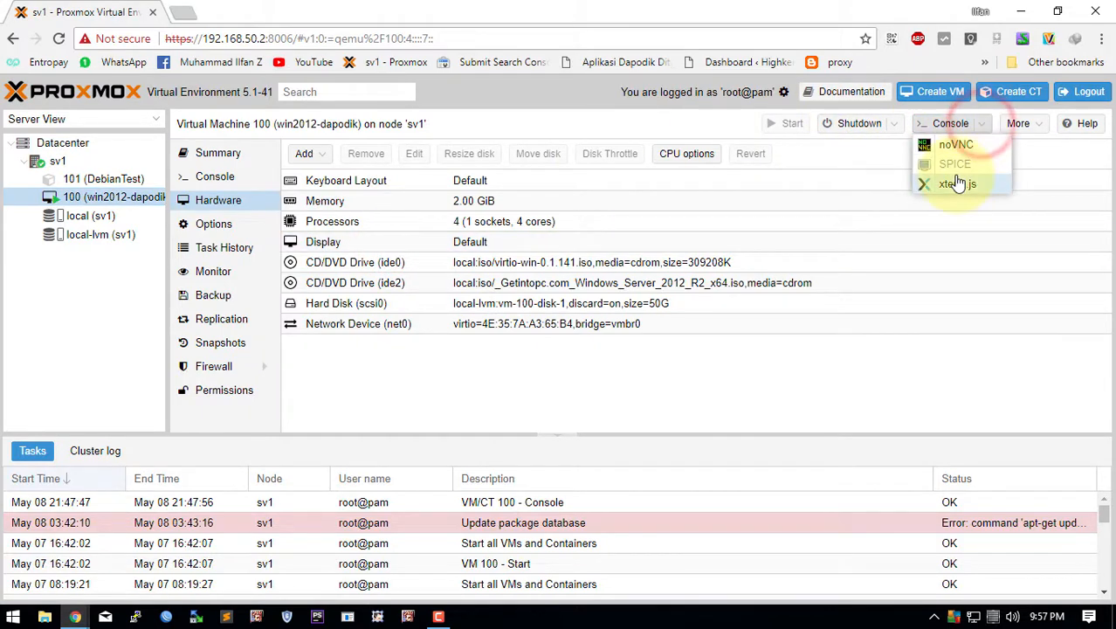
left_click(945, 145)
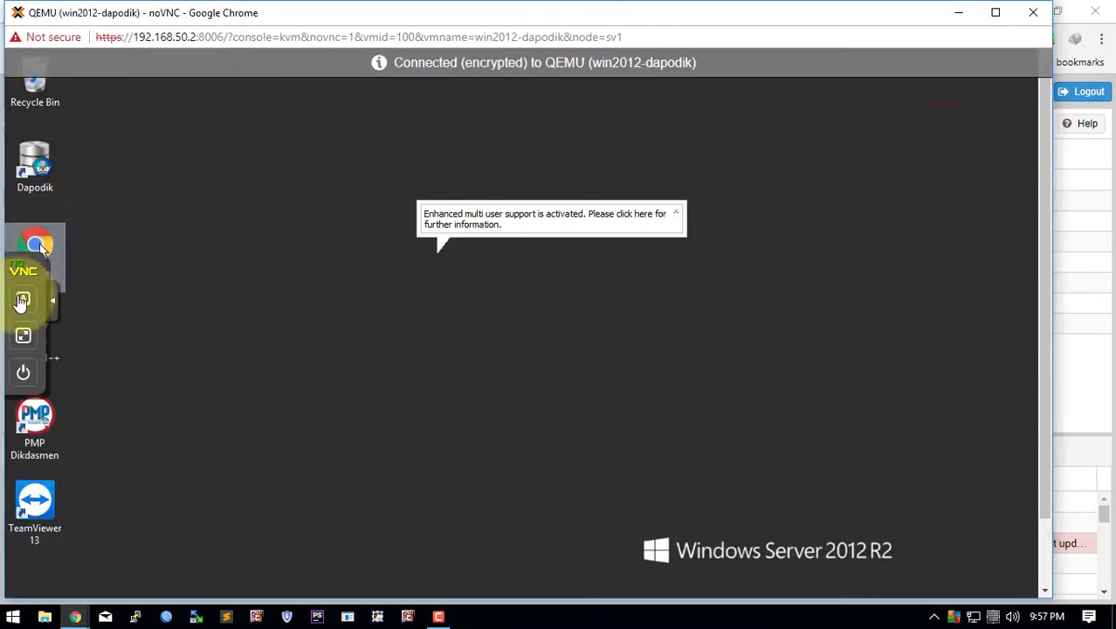
left_click(22, 336)
left_click(23, 337)
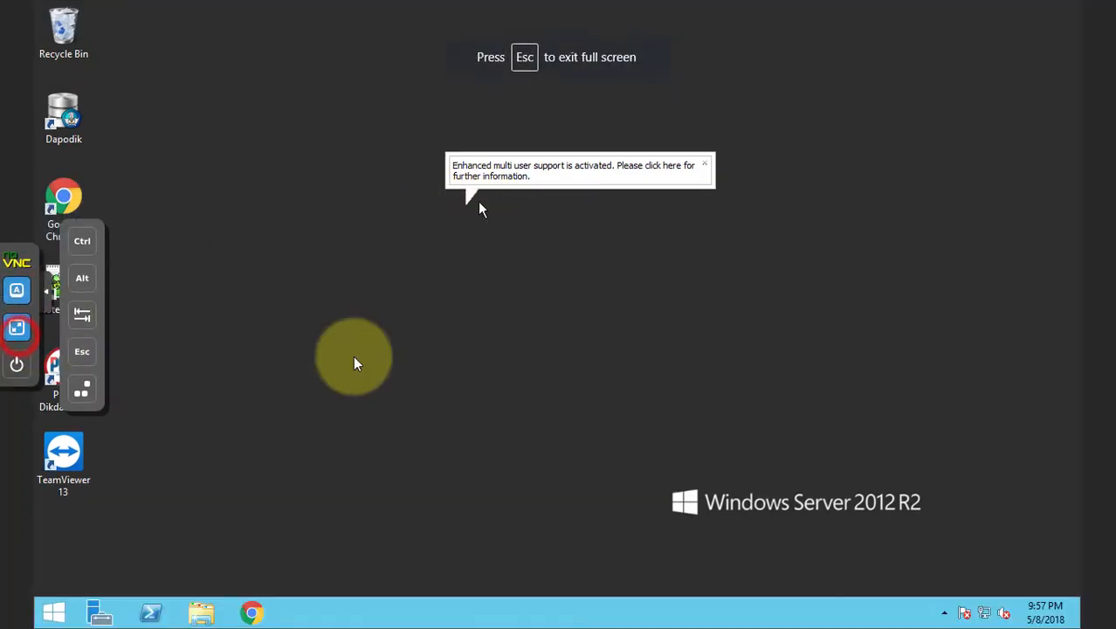
left_click(22, 336)
left_click(24, 337)
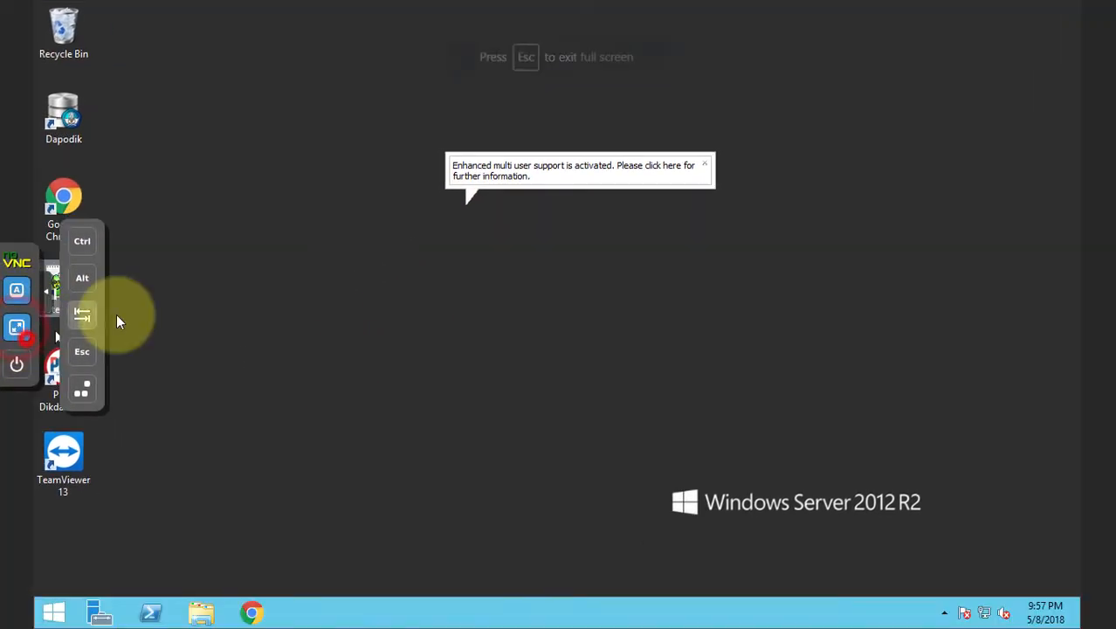
left_click(20, 293)
left_click(479, 270)
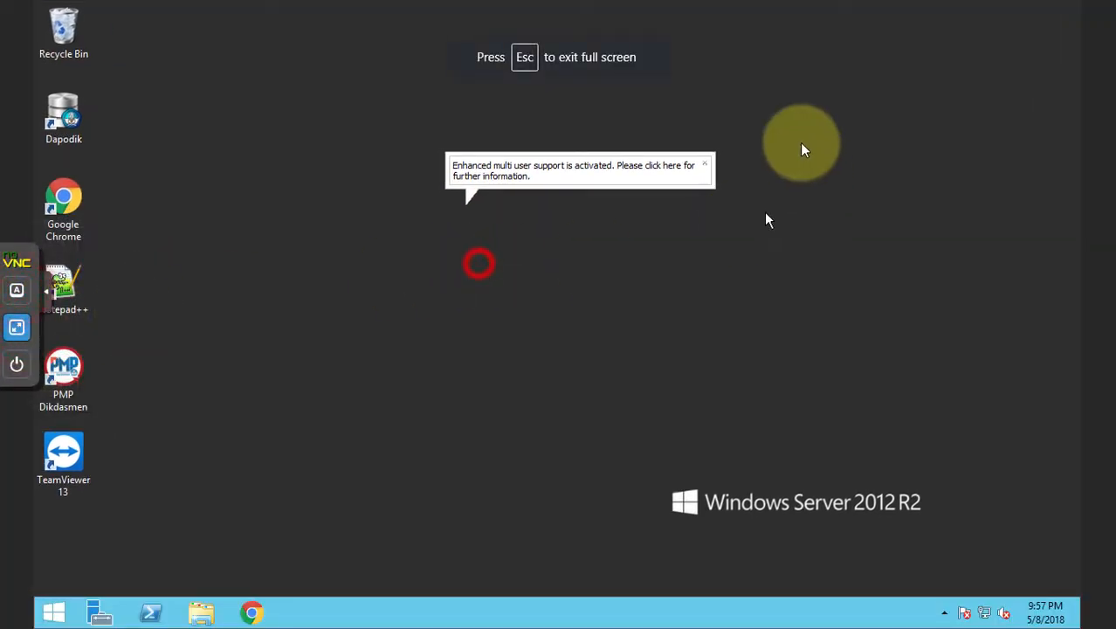
Step: Dismiss the TeamViewer multi-user support notification without disabling it for the future
left_click(704, 165)
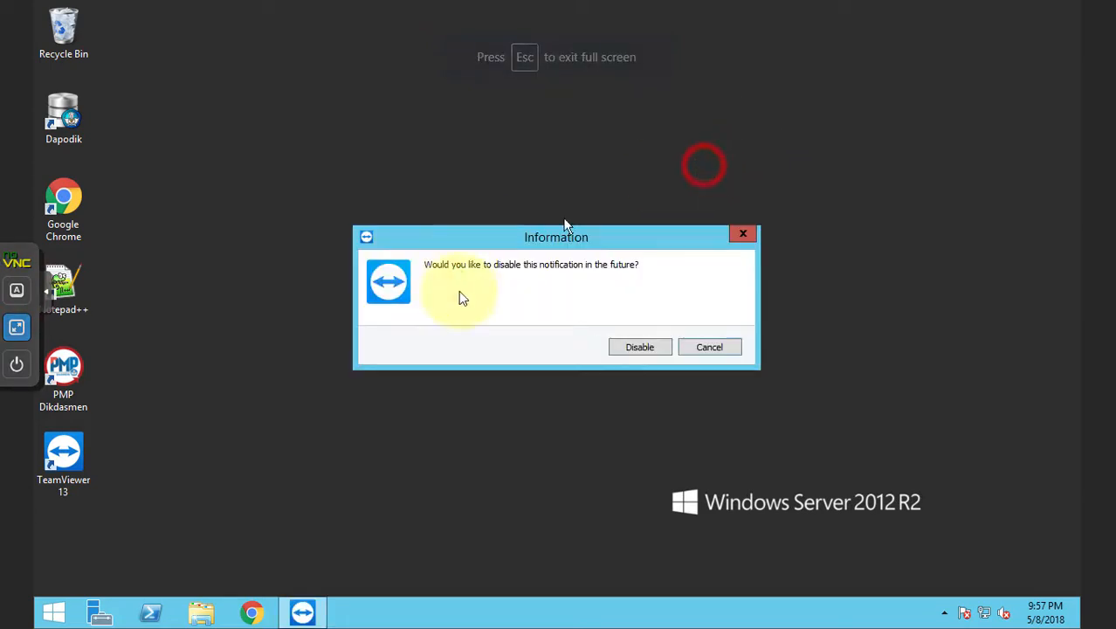
left_click(703, 348)
left_click(338, 321)
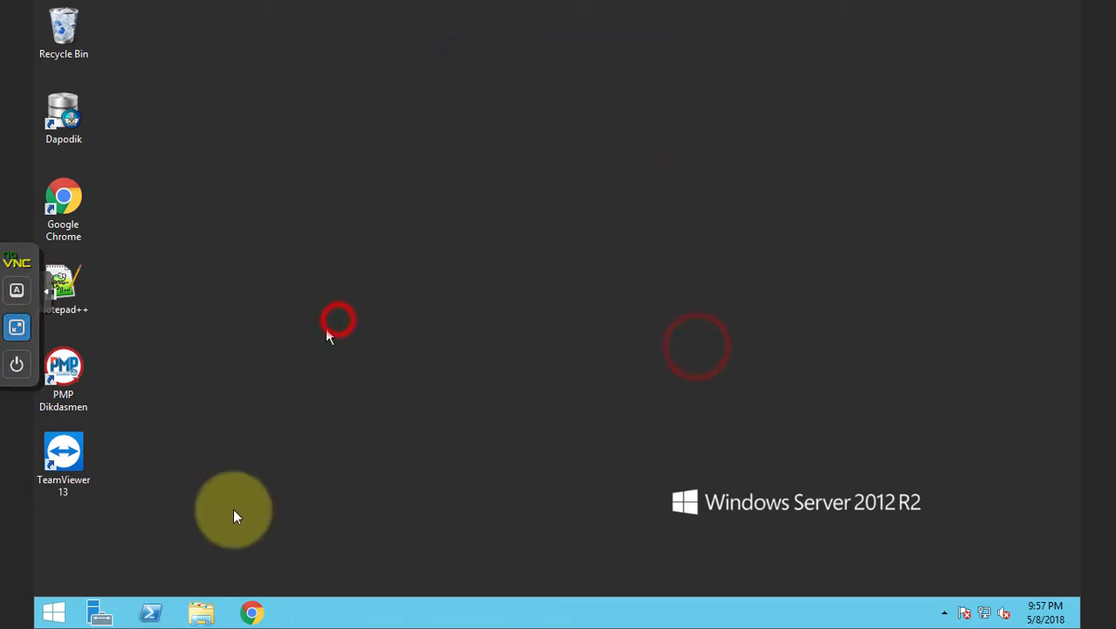
Step: View the folders and drives in the virtual machine's This PC window, and close it
left_click(201, 612)
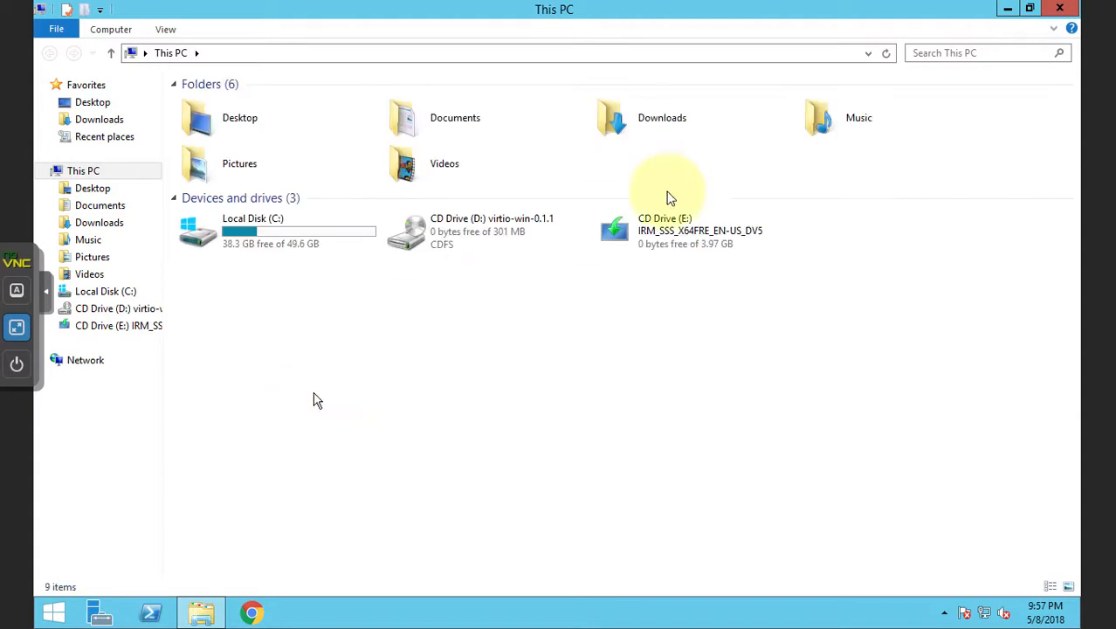
left_click(1058, 11)
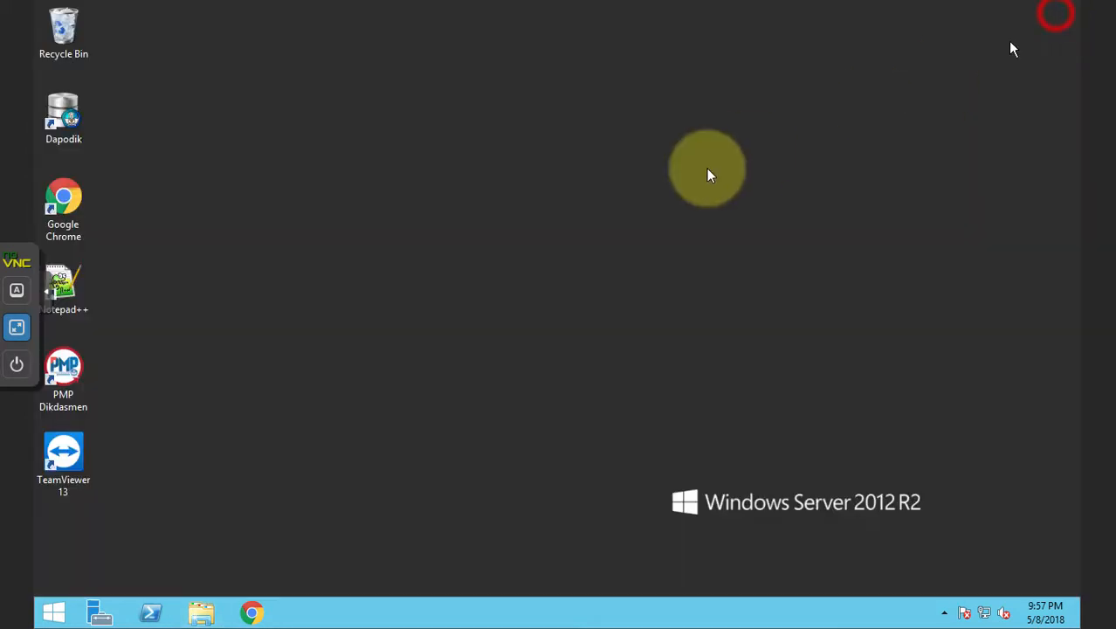
right_click(446, 171)
left_click(473, 221)
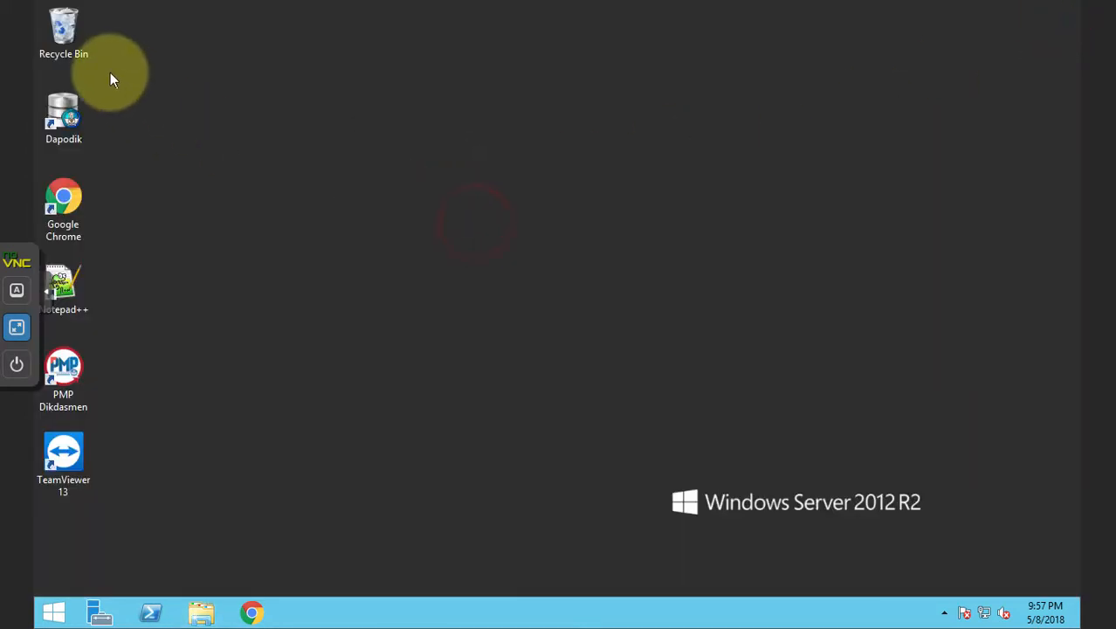
left_click(240, 227)
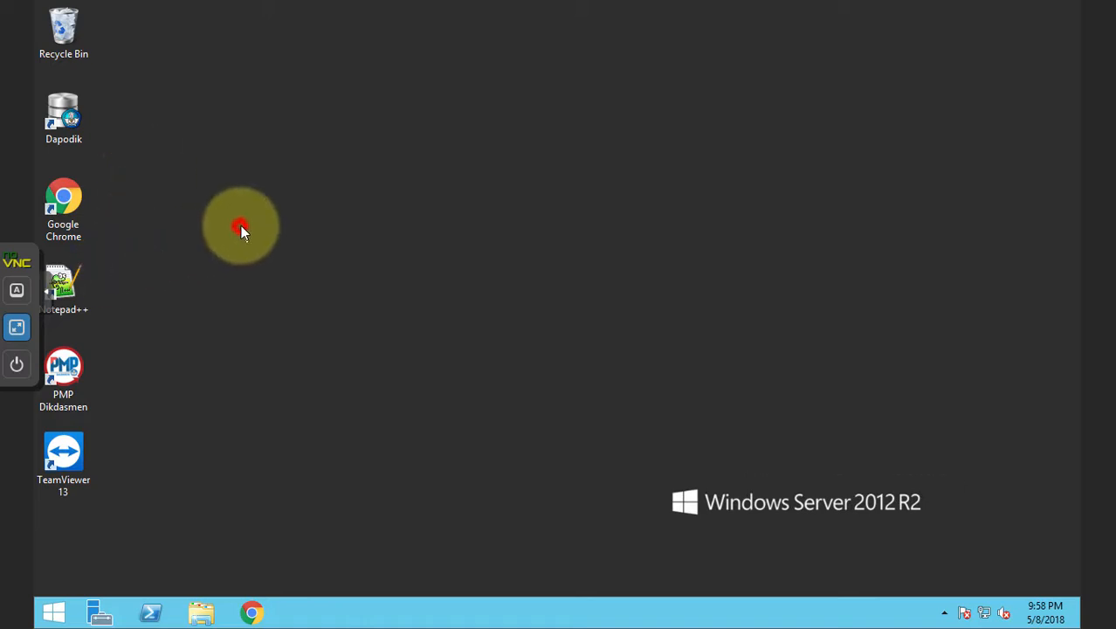
Step: Switch back to the Proxmox web interface, open the shell of node sv1 and run dmesg
key("alt+Tab")
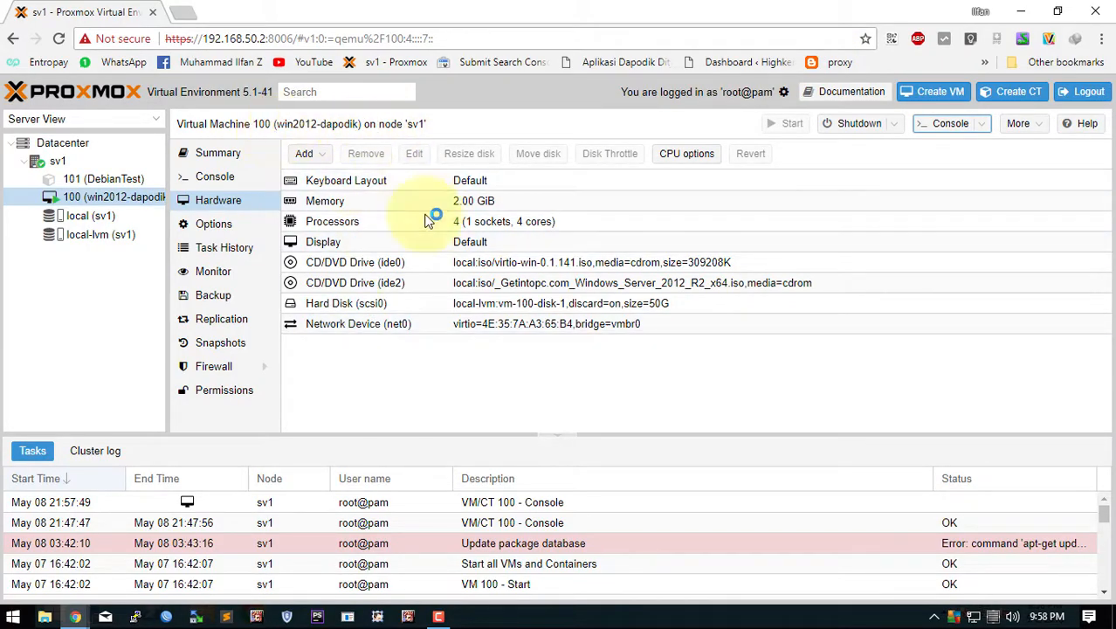
left_click(392, 385)
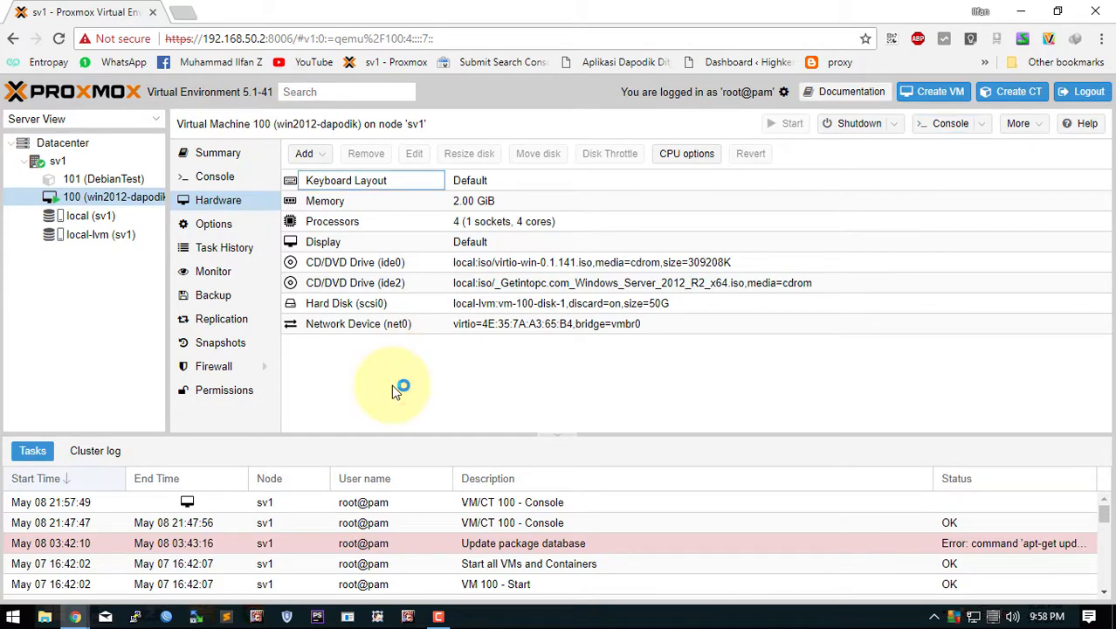
left_click(227, 153)
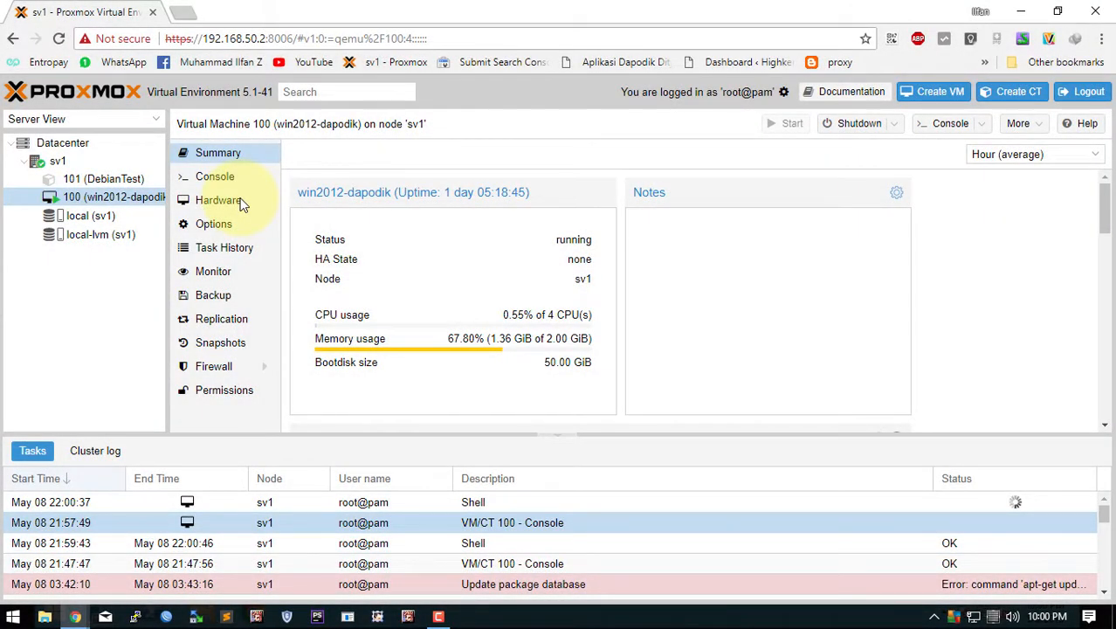
left_click(59, 164)
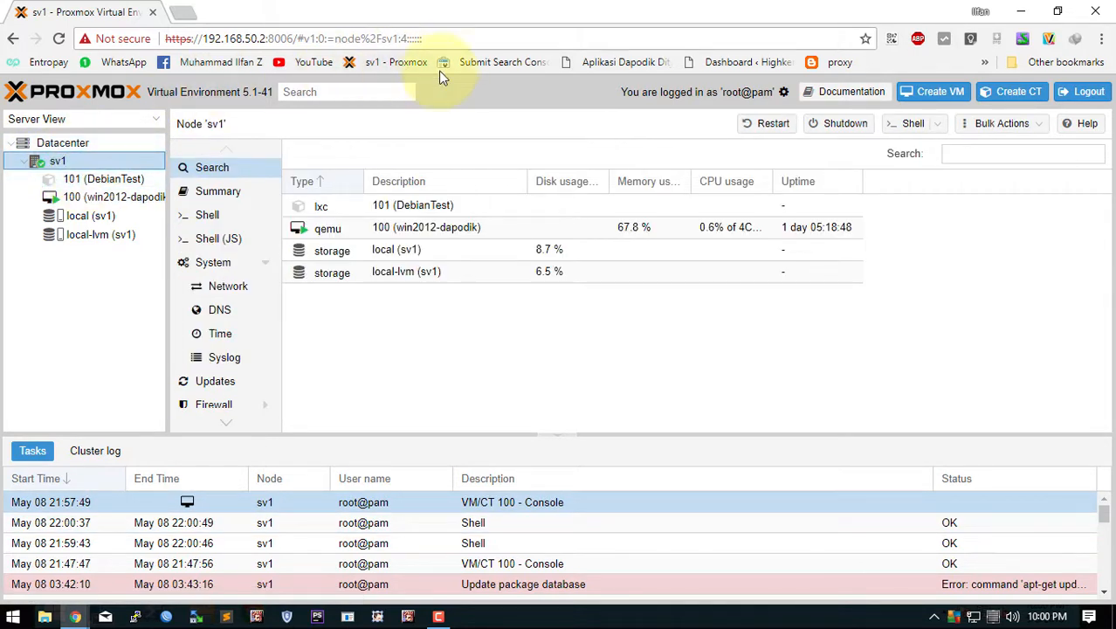
left_click(210, 216)
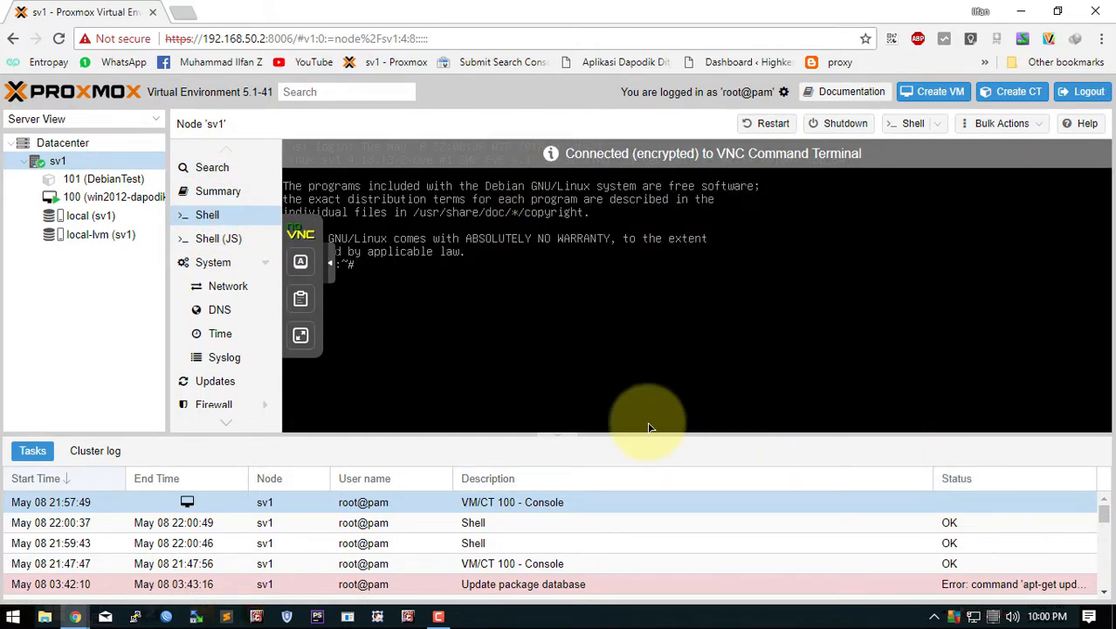
left_click_drag(535, 433, 539, 539)
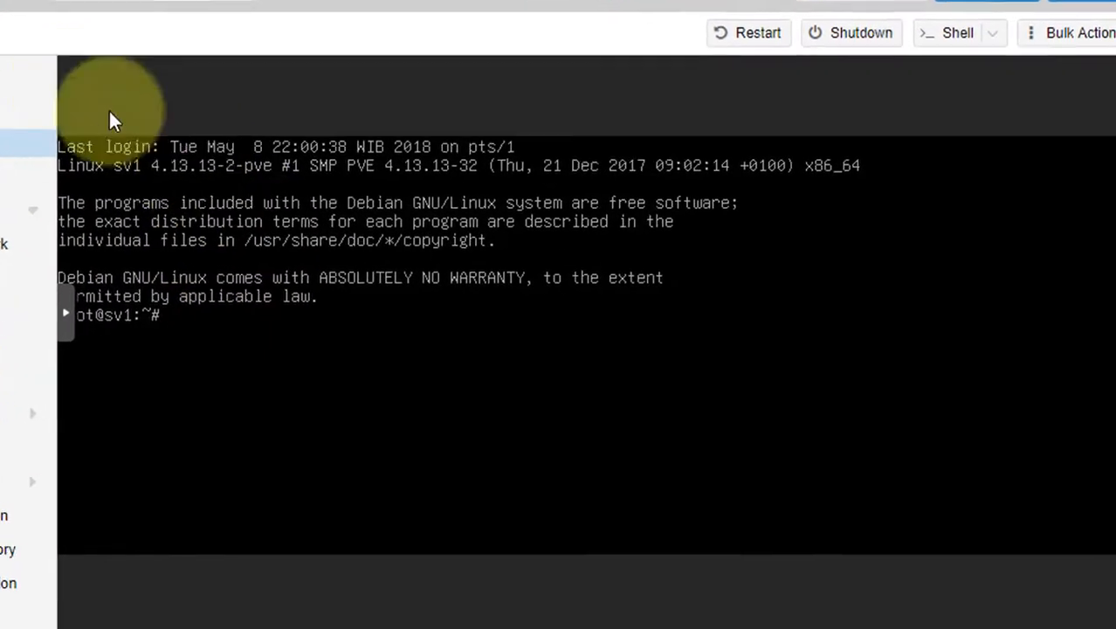
left_click(268, 291)
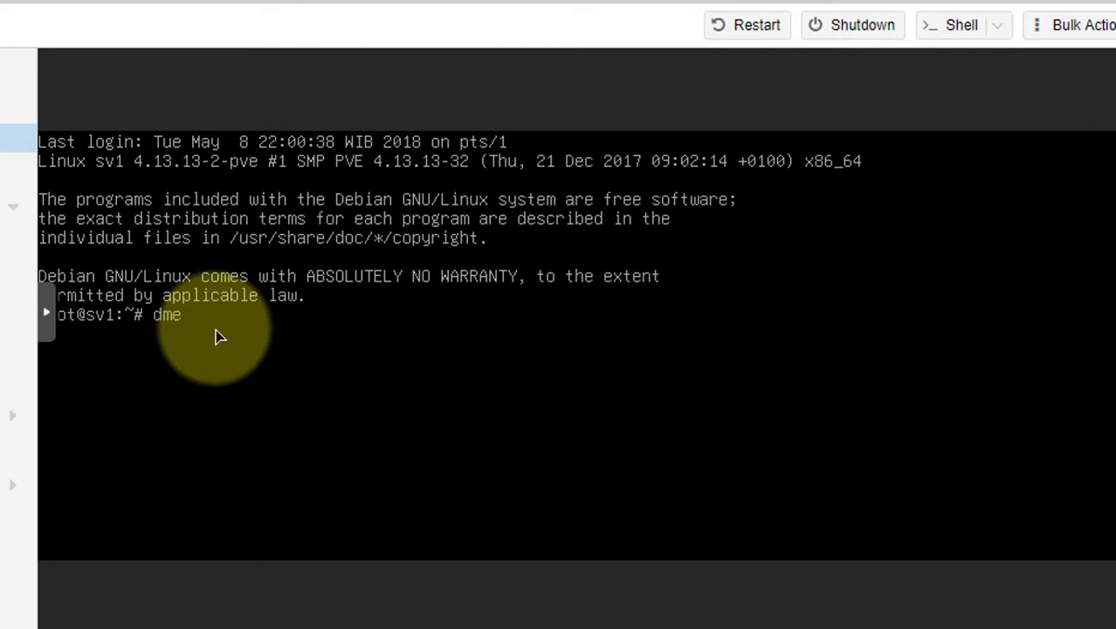
key("Return")
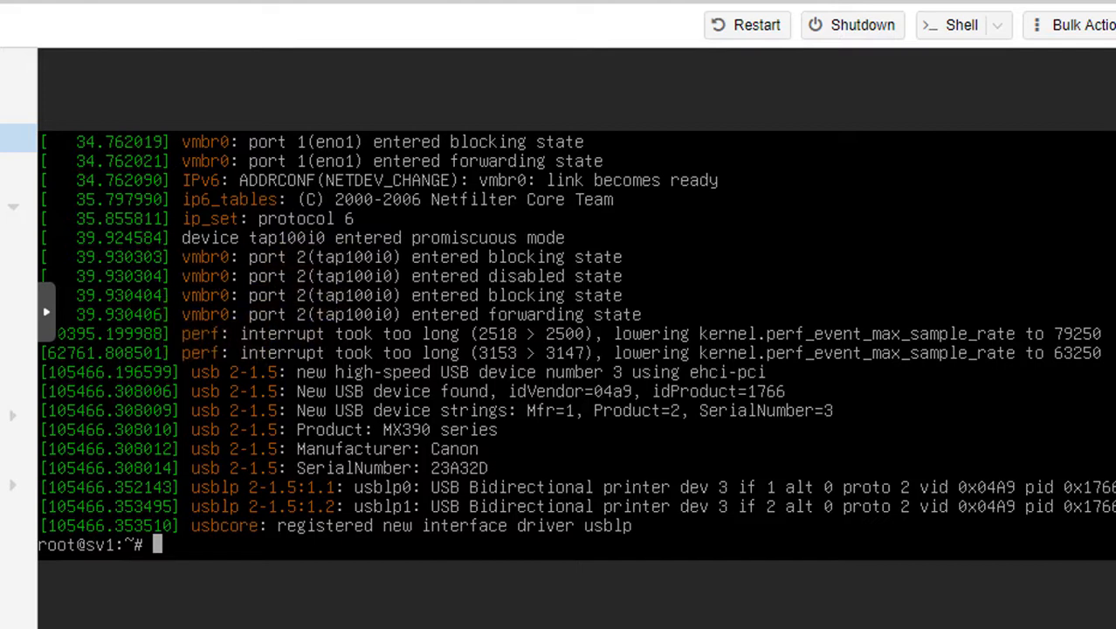
Step: Examine the kernel messages for the connected USB printer's product name and its usblp device entries
double_click(358, 487)
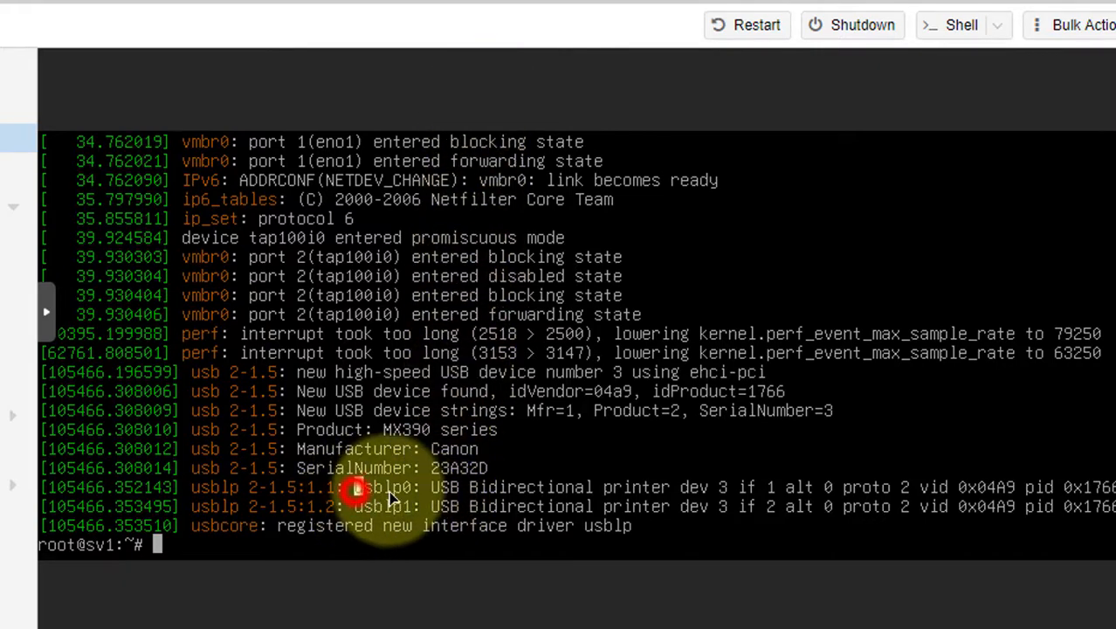
left_click_drag(356, 507, 410, 511)
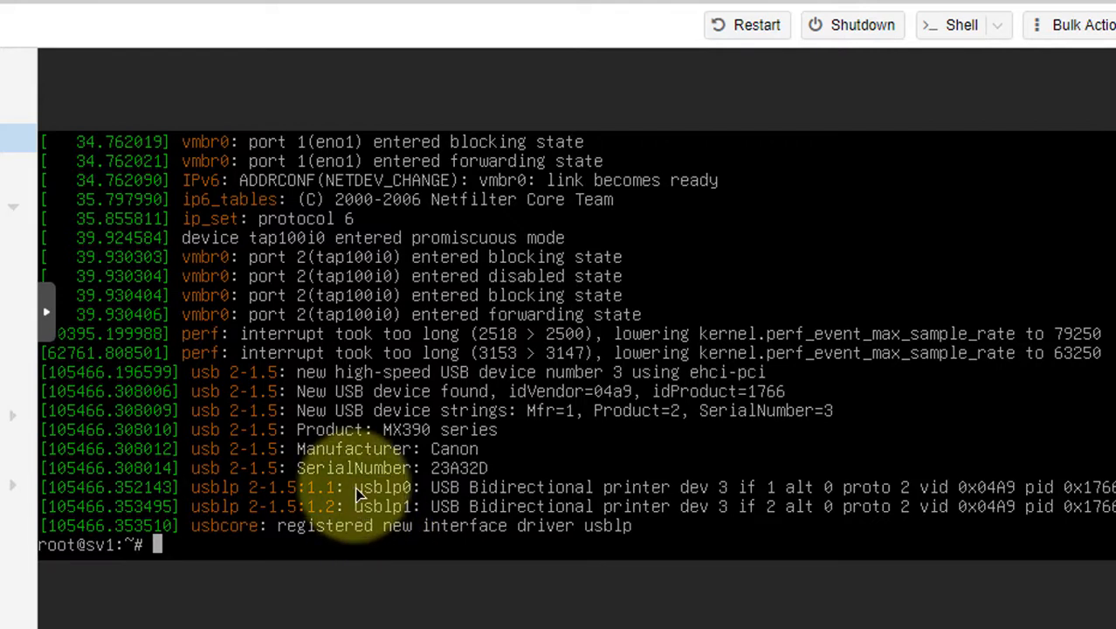
left_click_drag(355, 488, 413, 511)
left_click(409, 492)
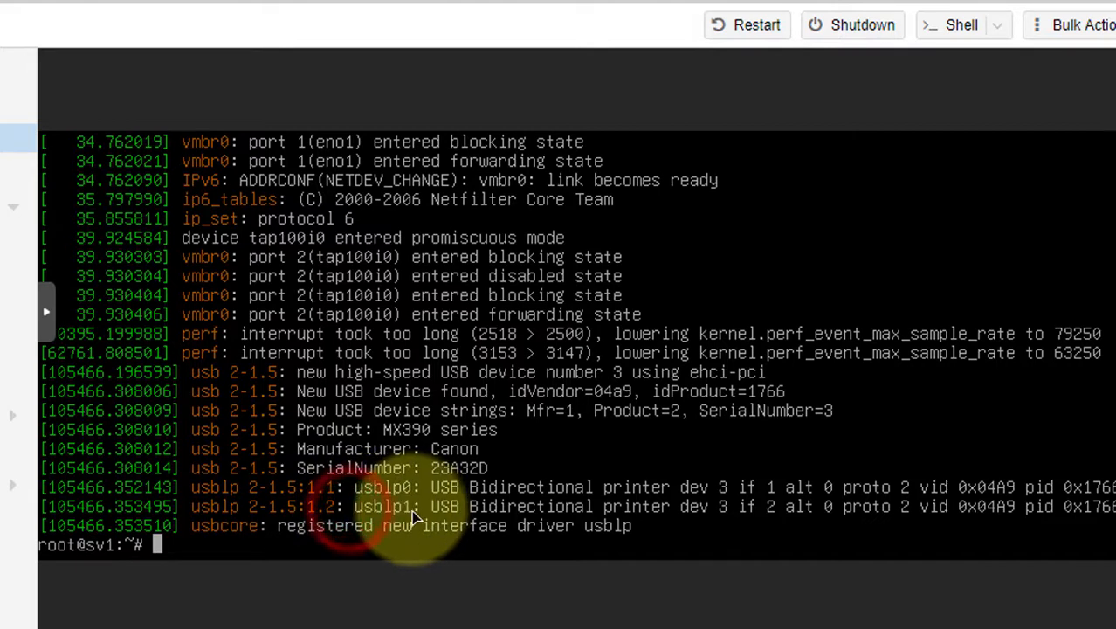
left_click_drag(353, 489, 411, 496)
left_click(409, 495)
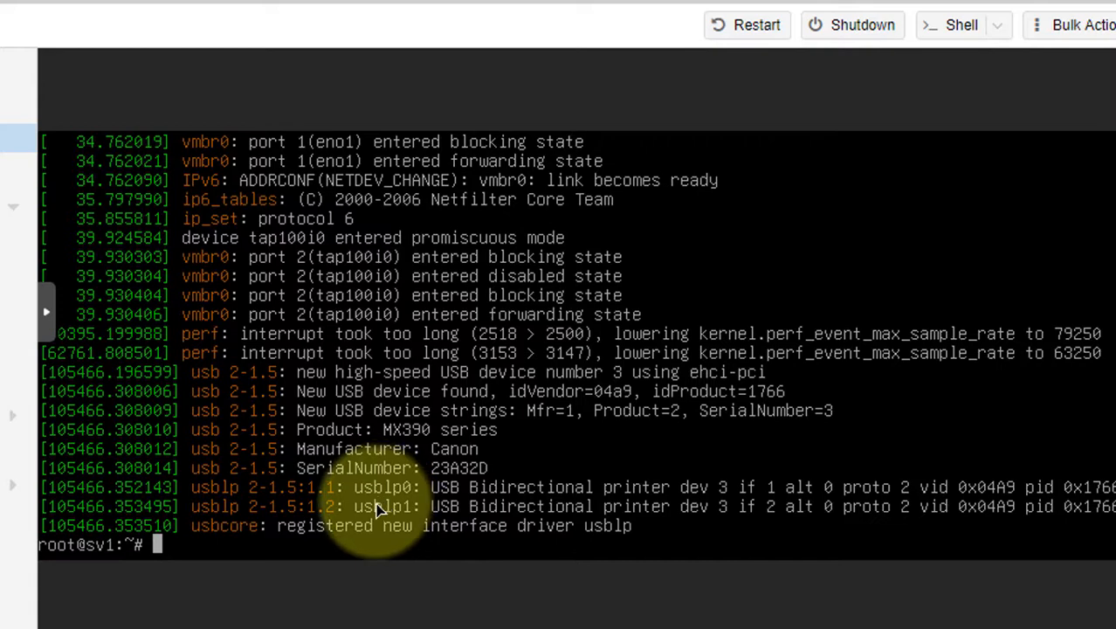
left_click_drag(379, 433, 428, 435)
left_click(423, 443)
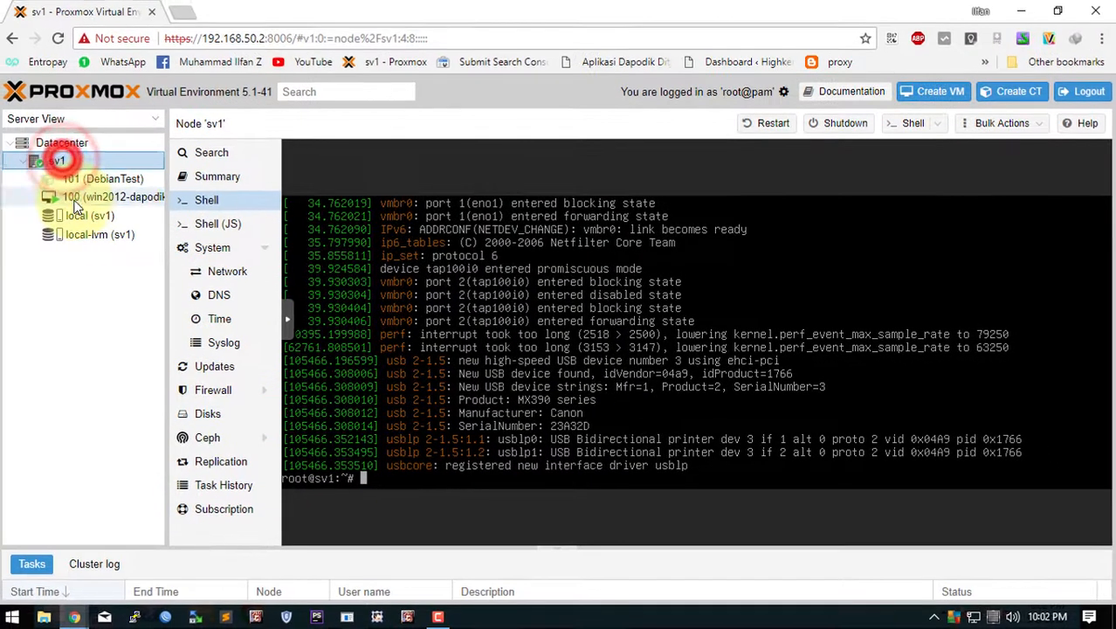
Step: Add a USB device to VM 100's hardware by USB port, choosing port 2-1.5 (Canon MX390 series)
left_click(102, 198)
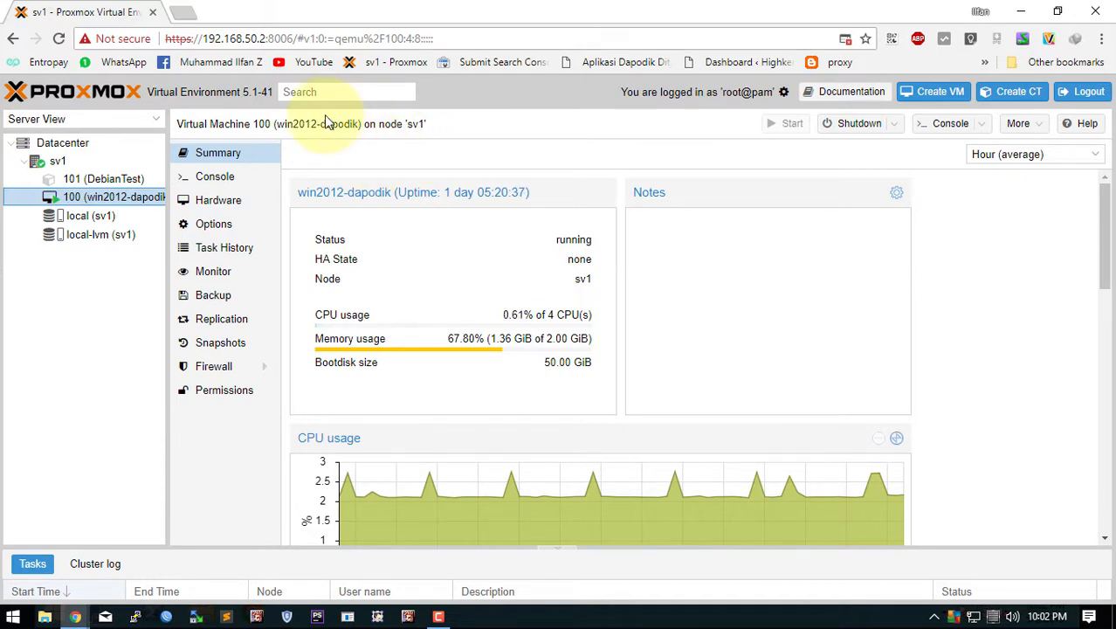
left_click(230, 205)
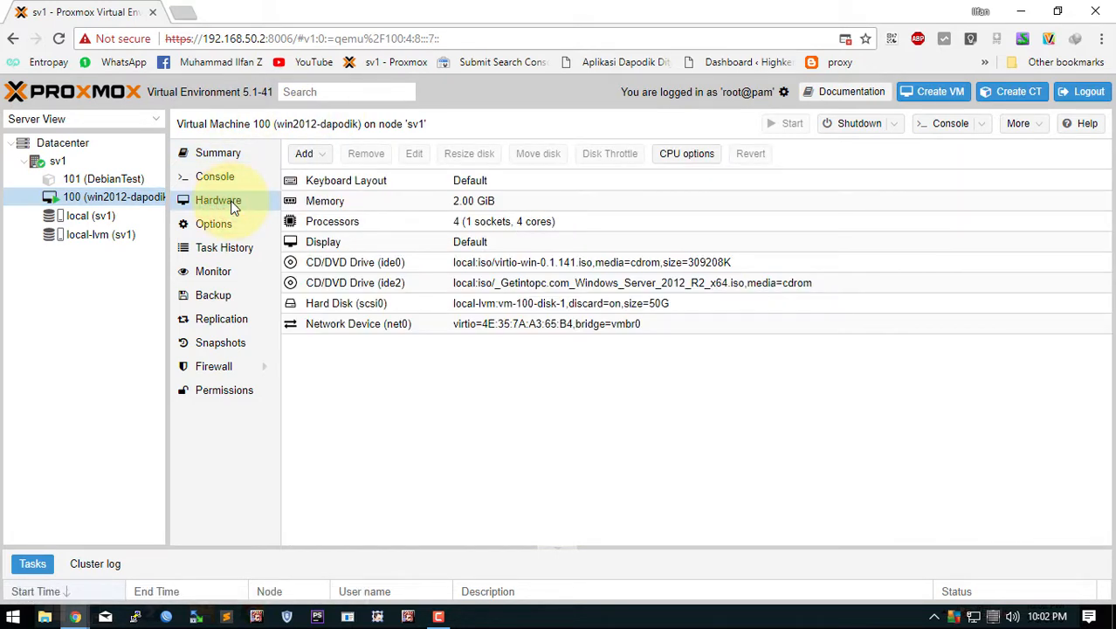
left_click(320, 160)
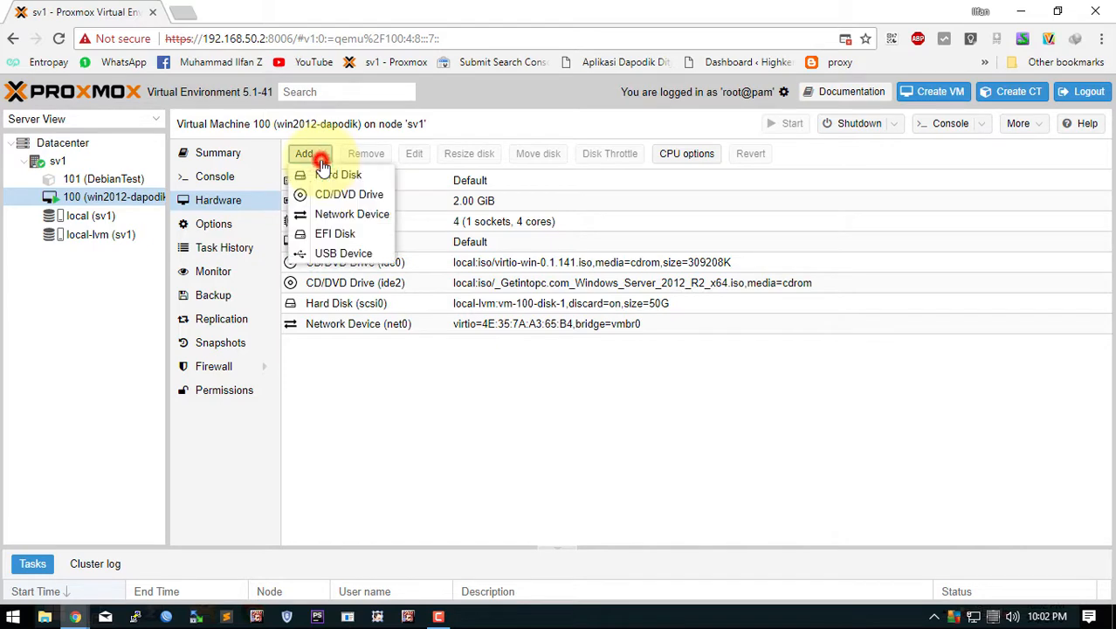
left_click(347, 255)
left_click(482, 349)
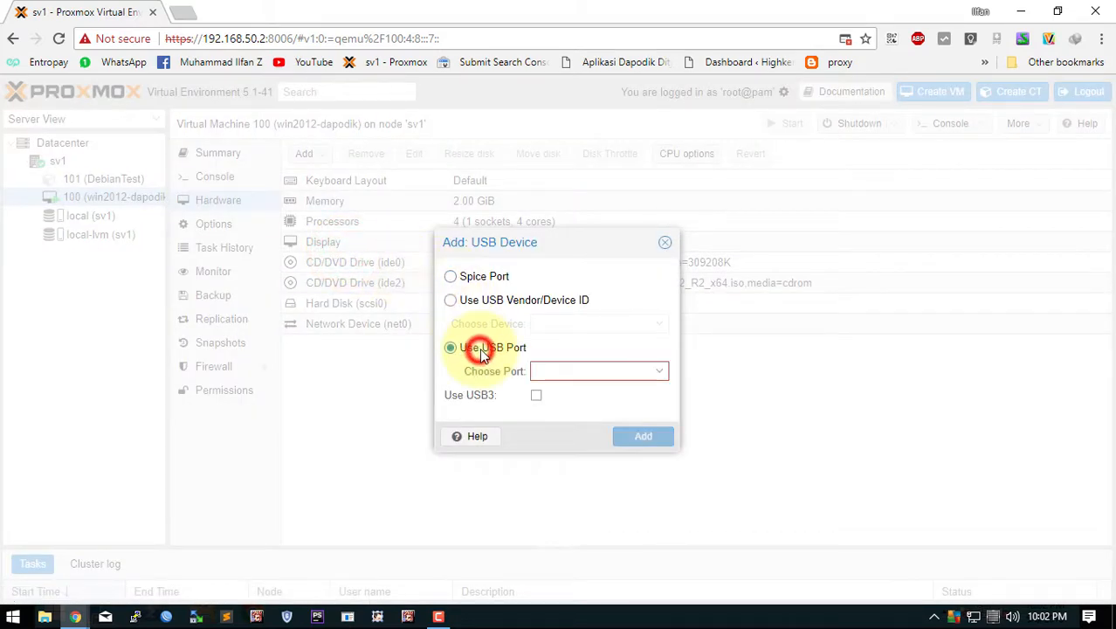
left_click(661, 374)
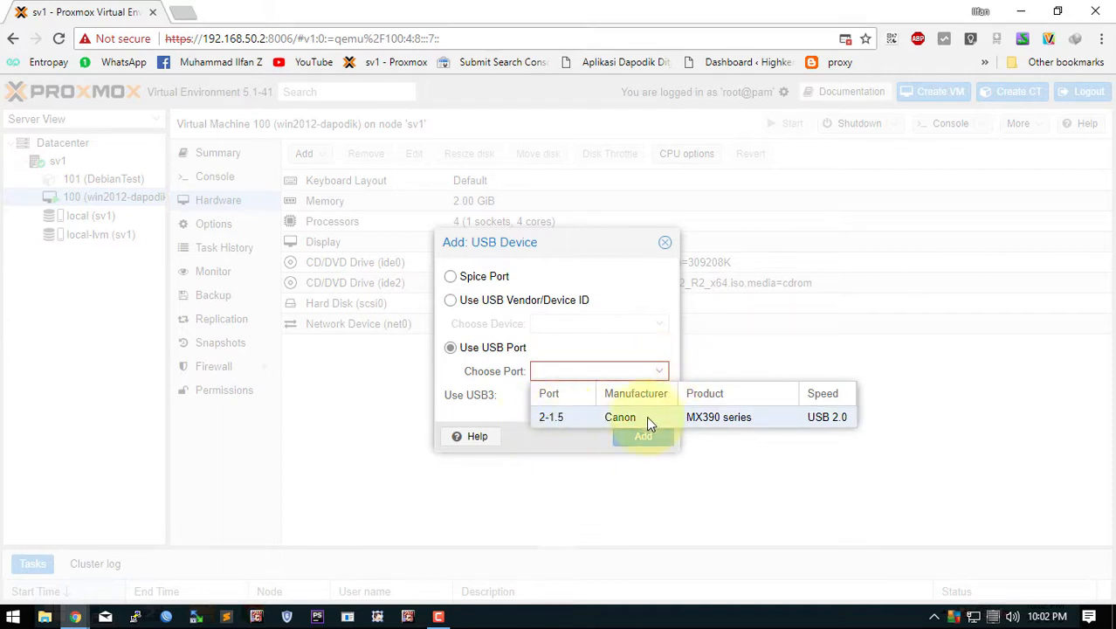
left_click(593, 416)
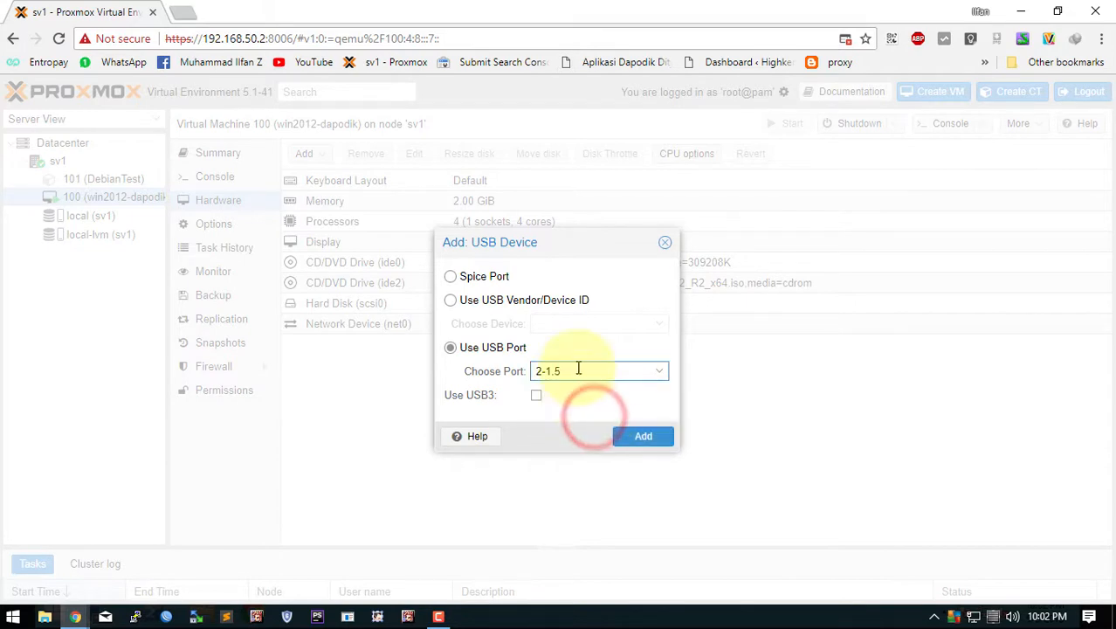
left_click(641, 436)
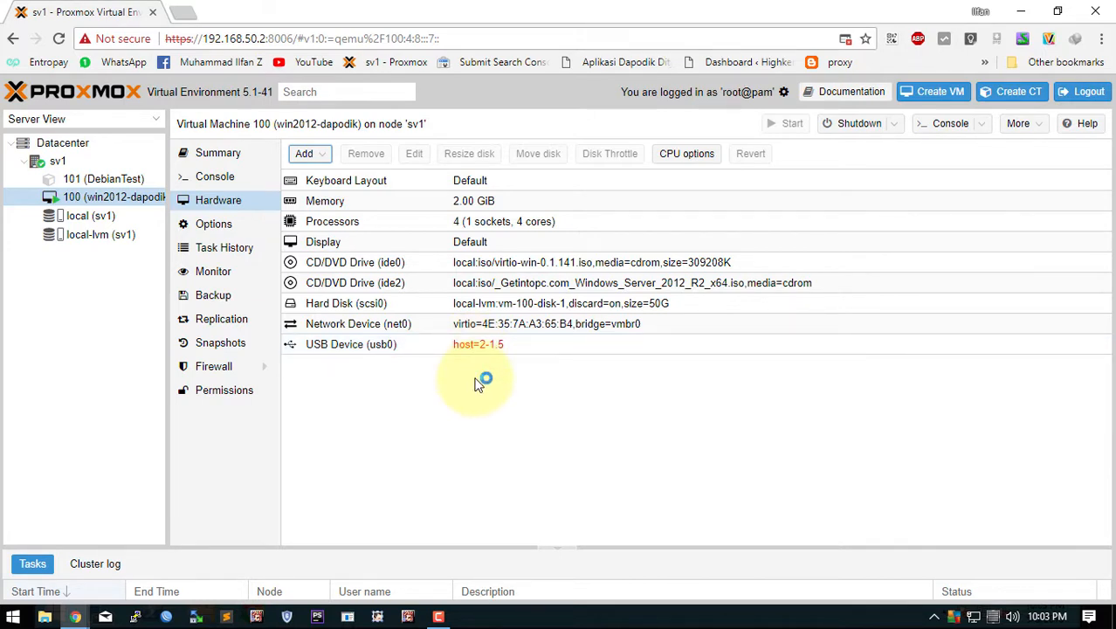
Step: Open VM 100's noVNC console, bring up the Windows Start screen and switch the console to full screen
left_click(981, 134)
left_click(956, 143)
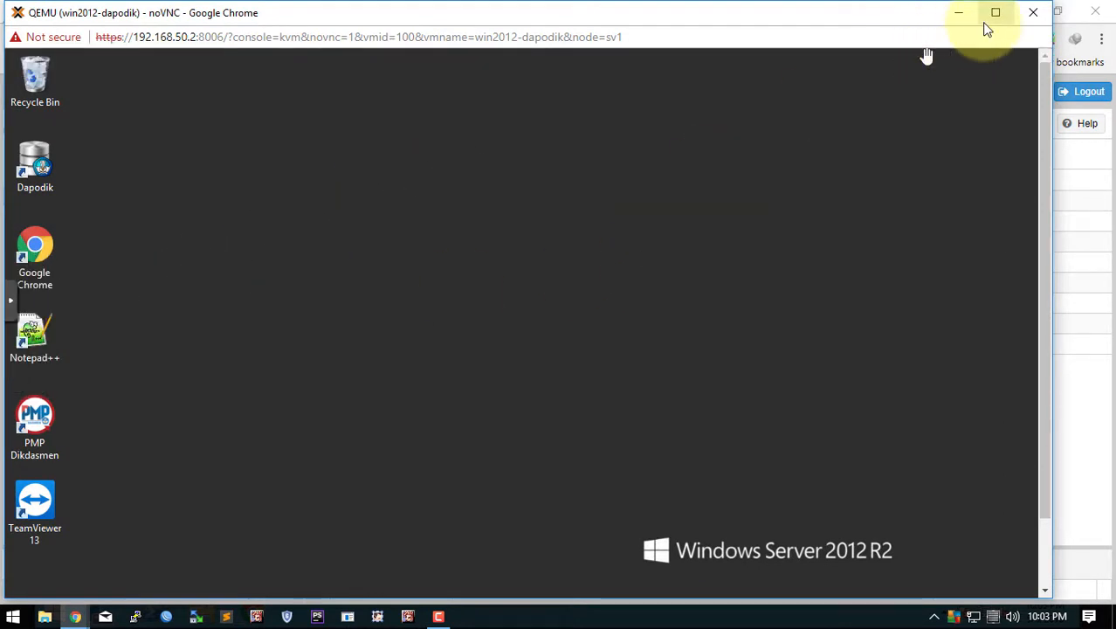
left_click_drag(1041, 276, 1045, 366)
left_click(24, 580)
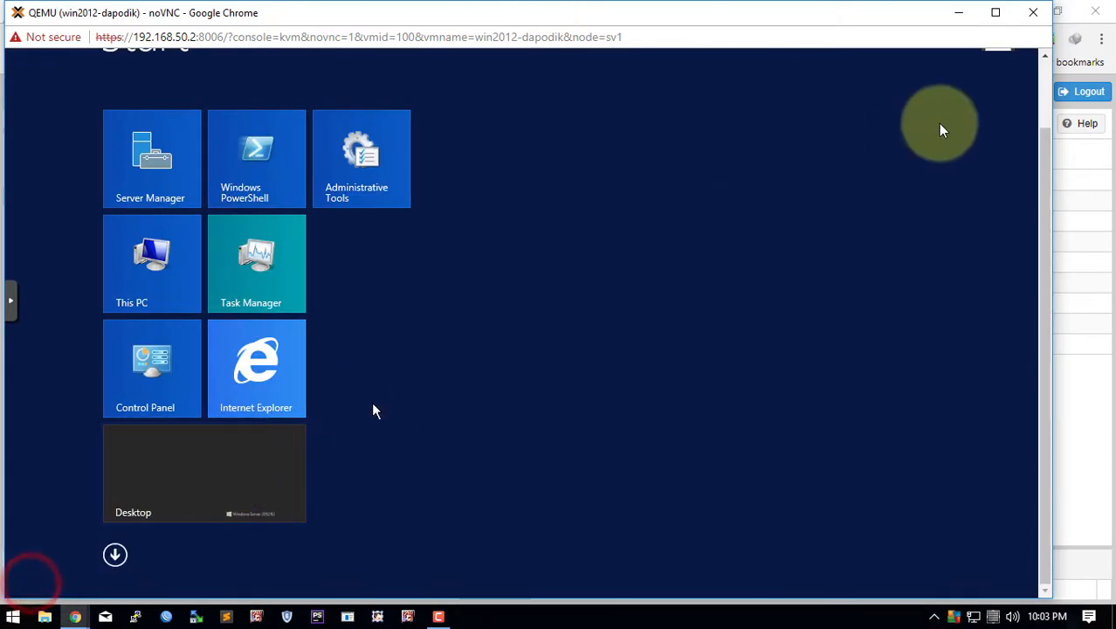
left_click_drag(1045, 164, 1009, 91)
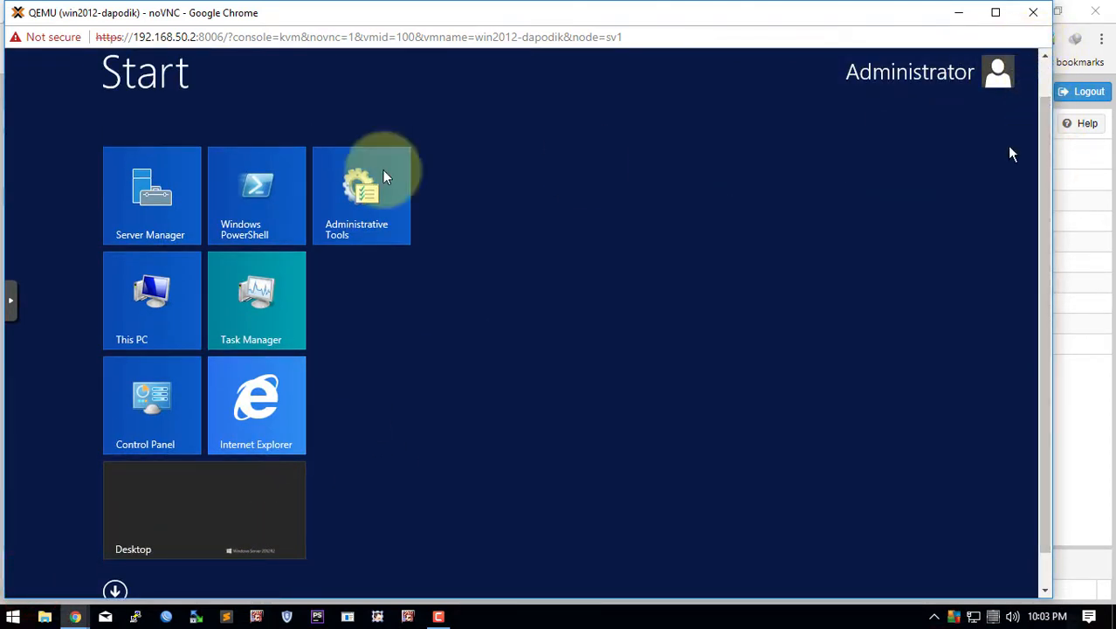
left_click(10, 300)
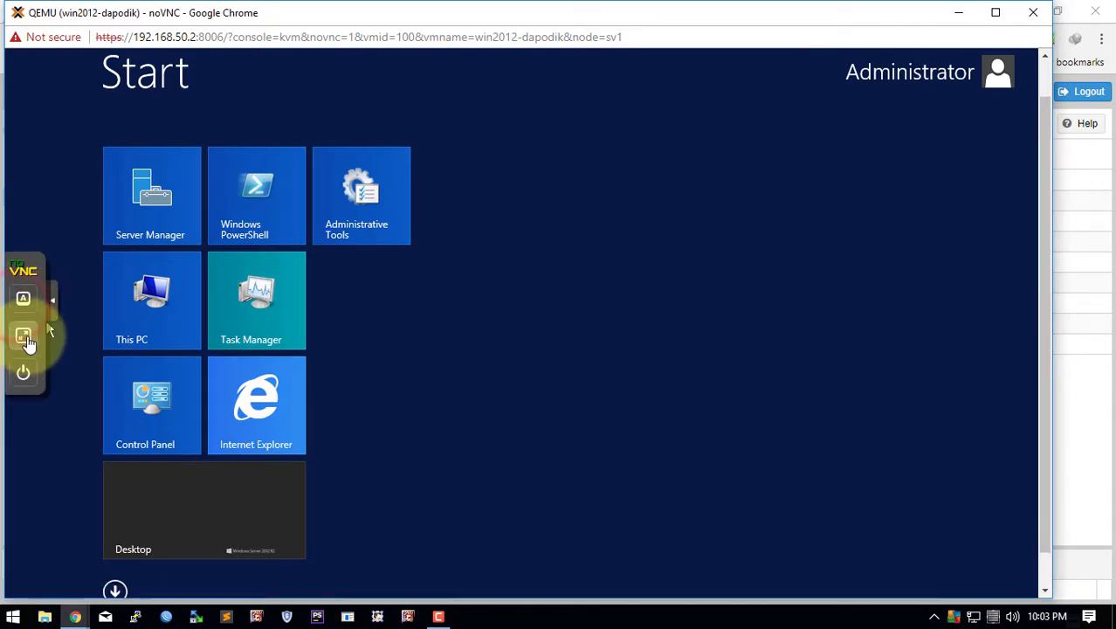
left_click(23, 336)
Step: Shut down Windows Server inside the virtual machine with the reason Other (Unplanned), and close the console window
mouse_move(1109, 3)
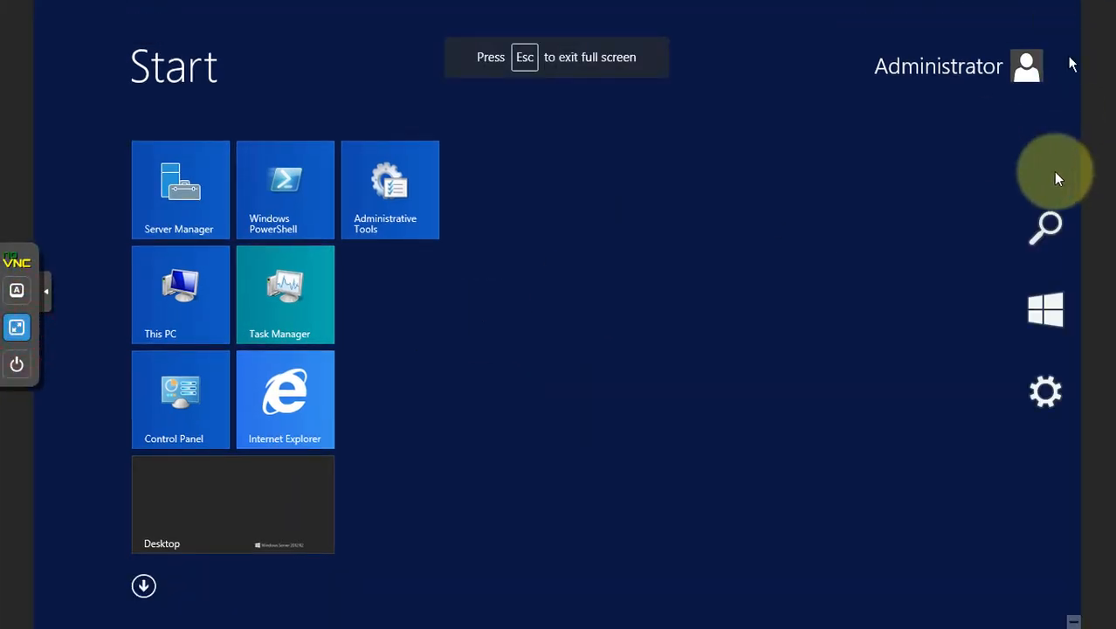
left_click(1046, 387)
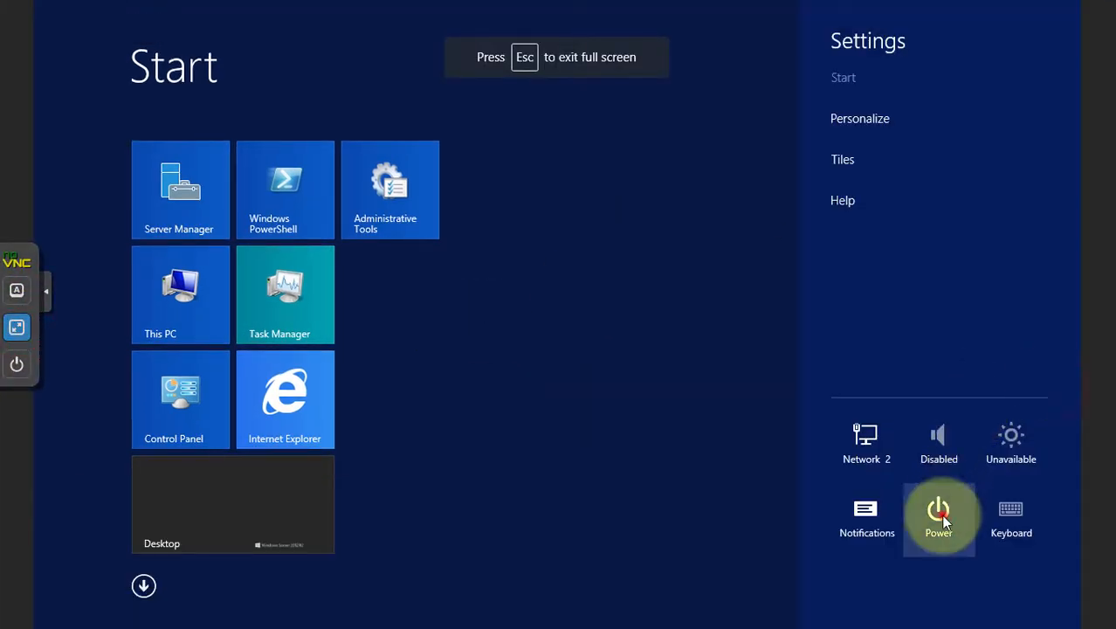
left_click(940, 517)
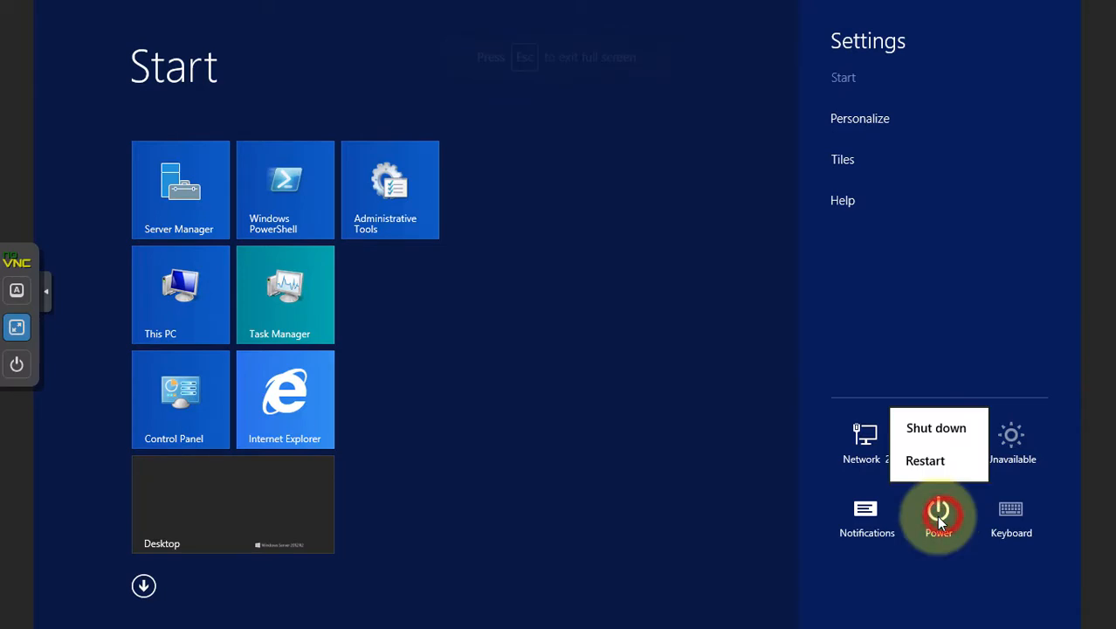
left_click(923, 434)
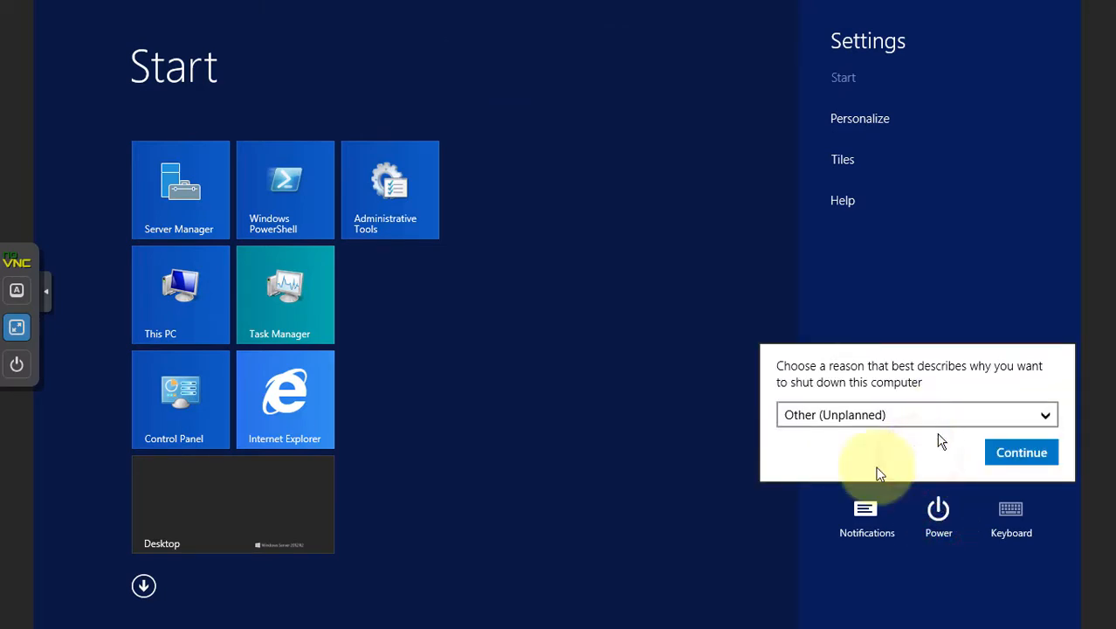
left_click(636, 437)
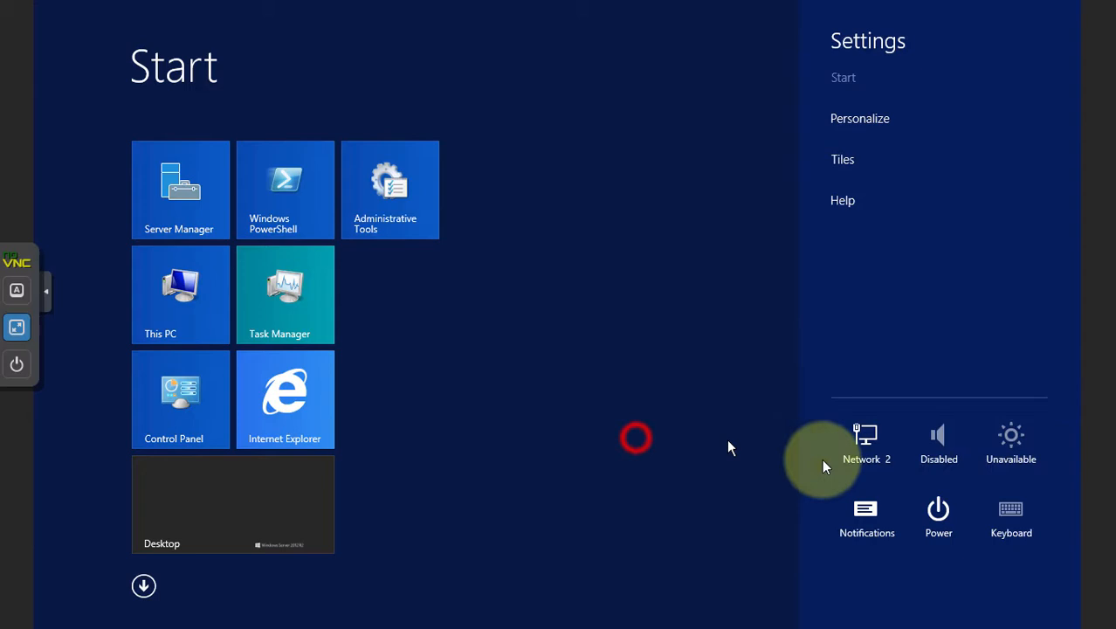
left_click(940, 516)
left_click(928, 424)
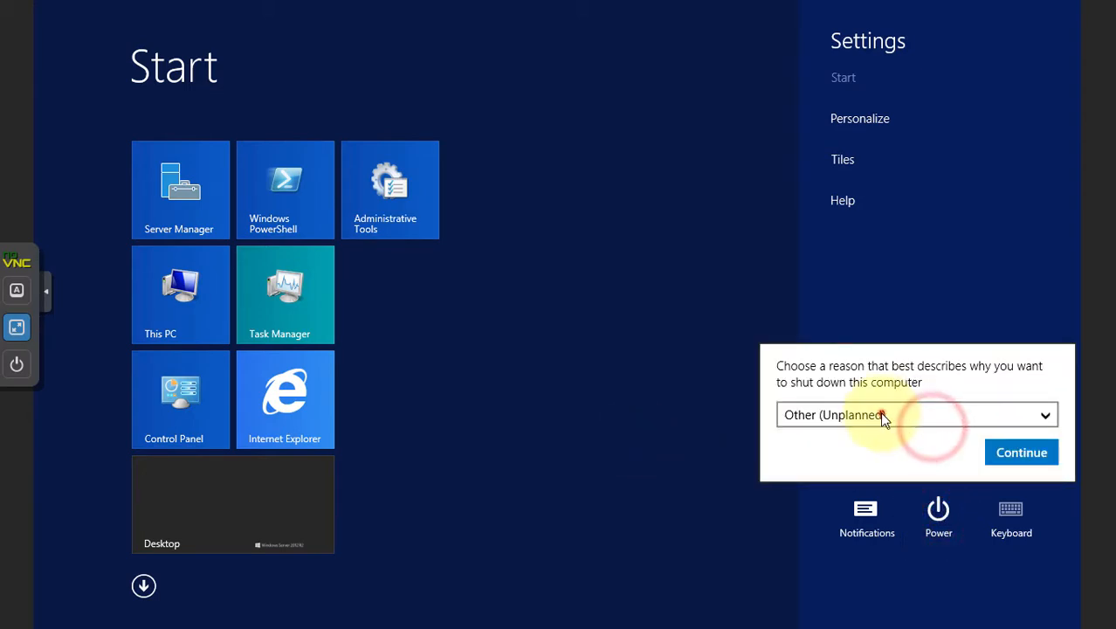
left_click(882, 418)
left_click(942, 350)
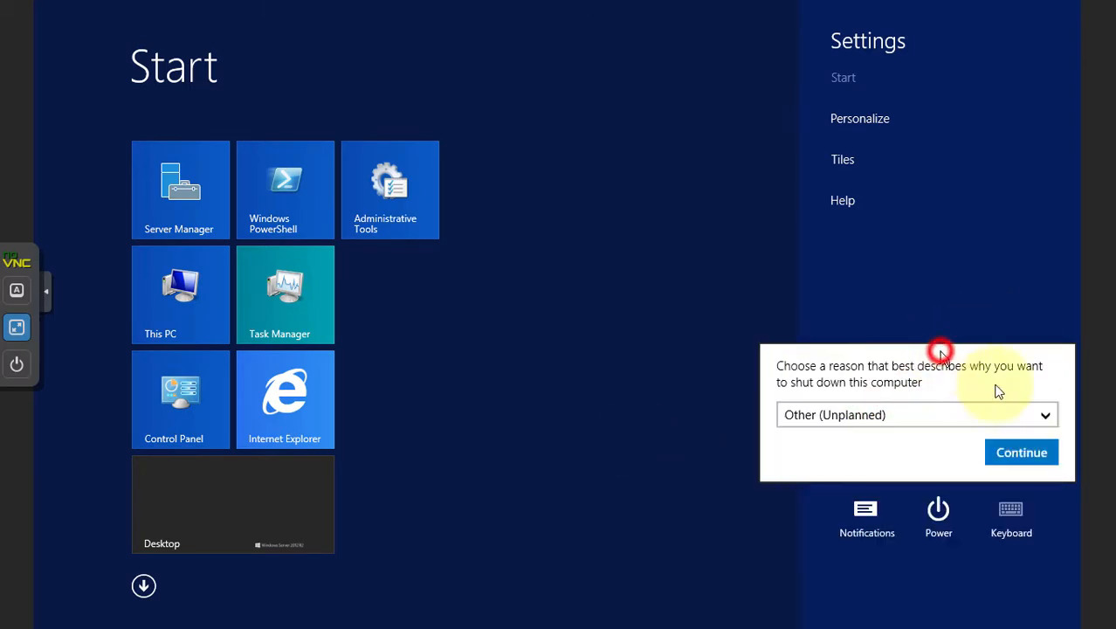
left_click(1040, 456)
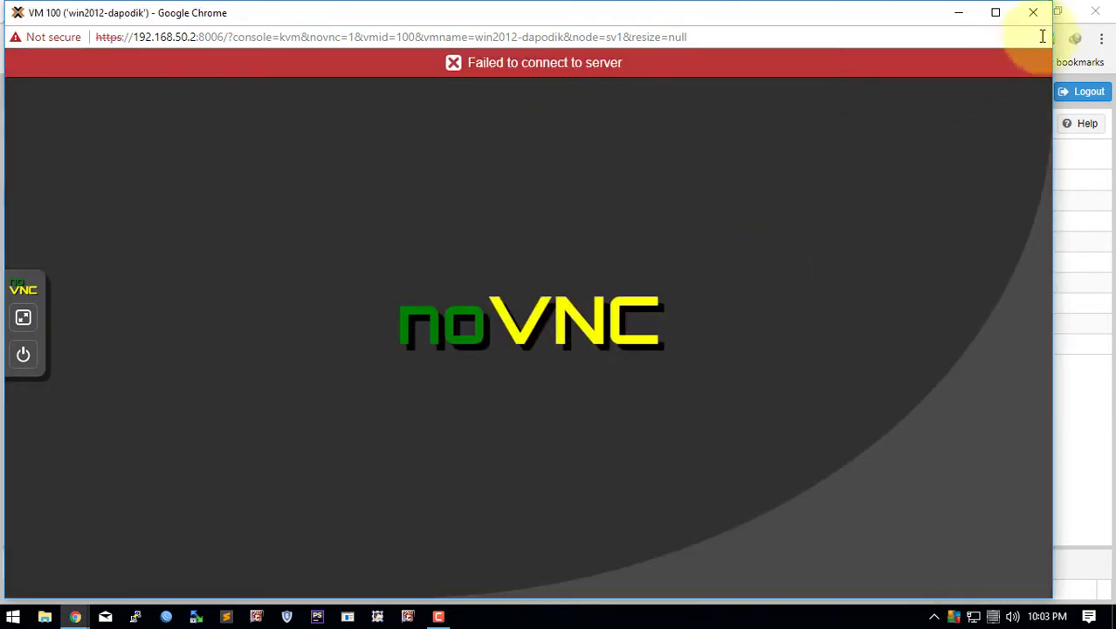
left_click(1042, 22)
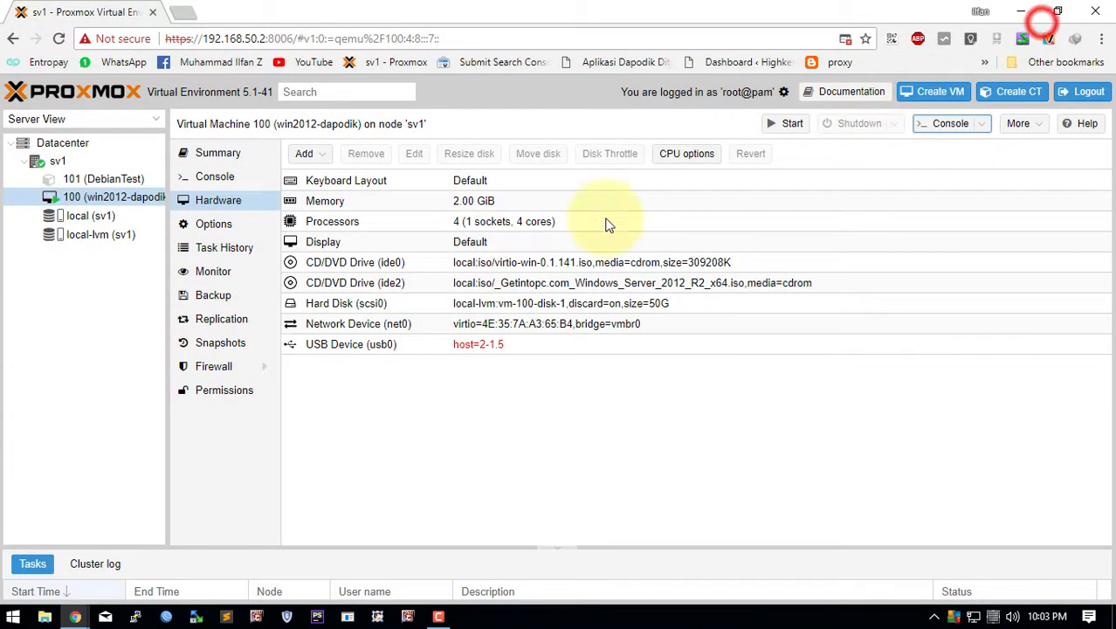
Step: Check VM 100's status summary and its USB device entry in the hardware list
left_click(651, 476)
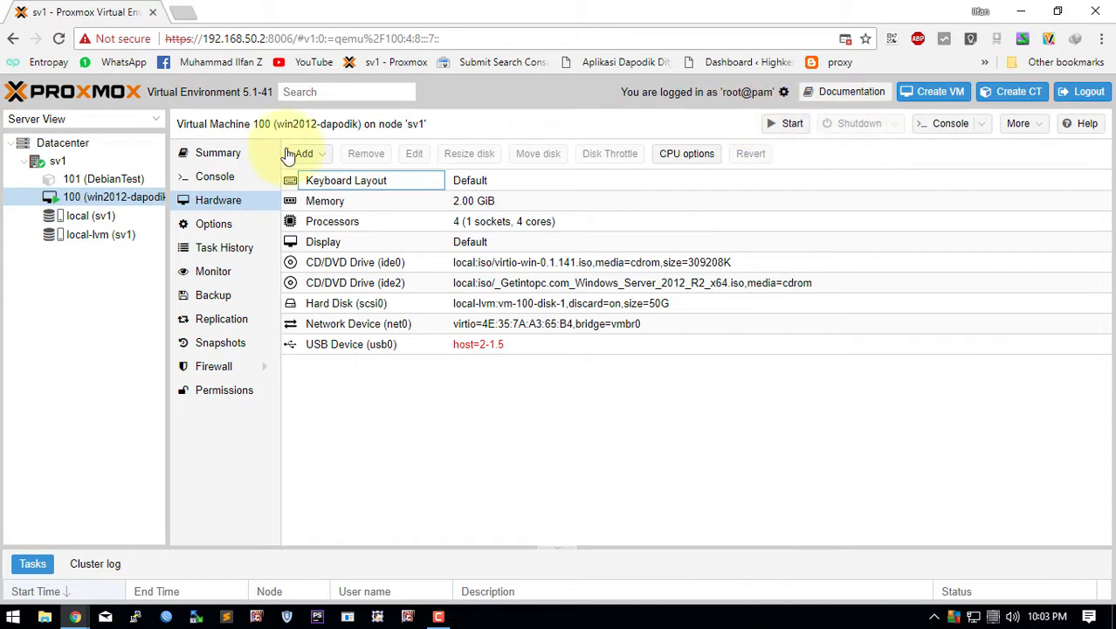
left_click(236, 158)
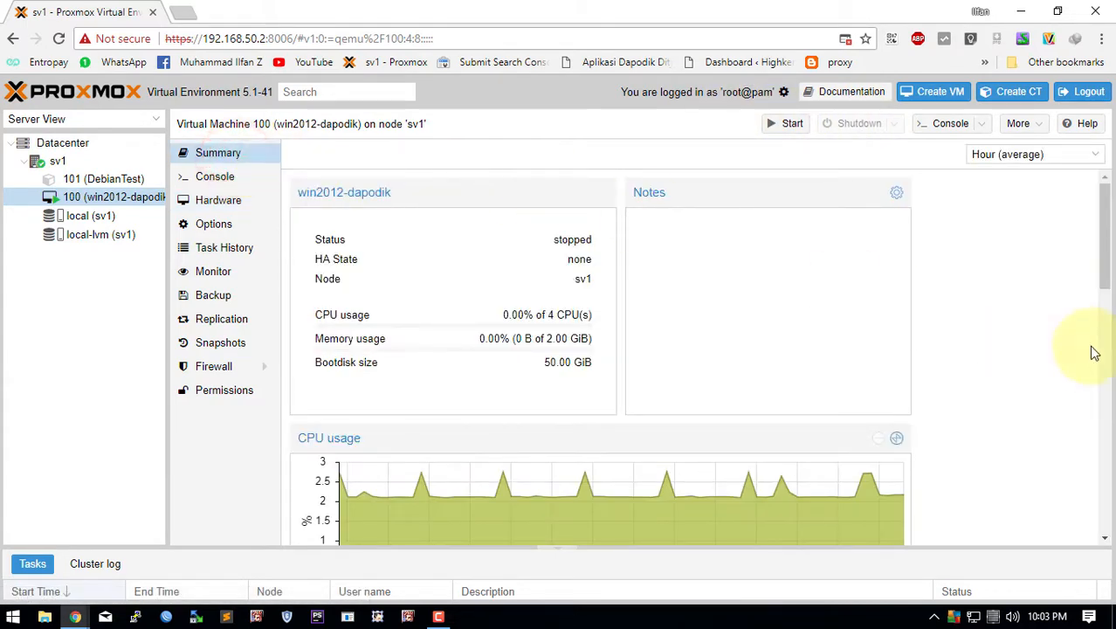
left_click(210, 200)
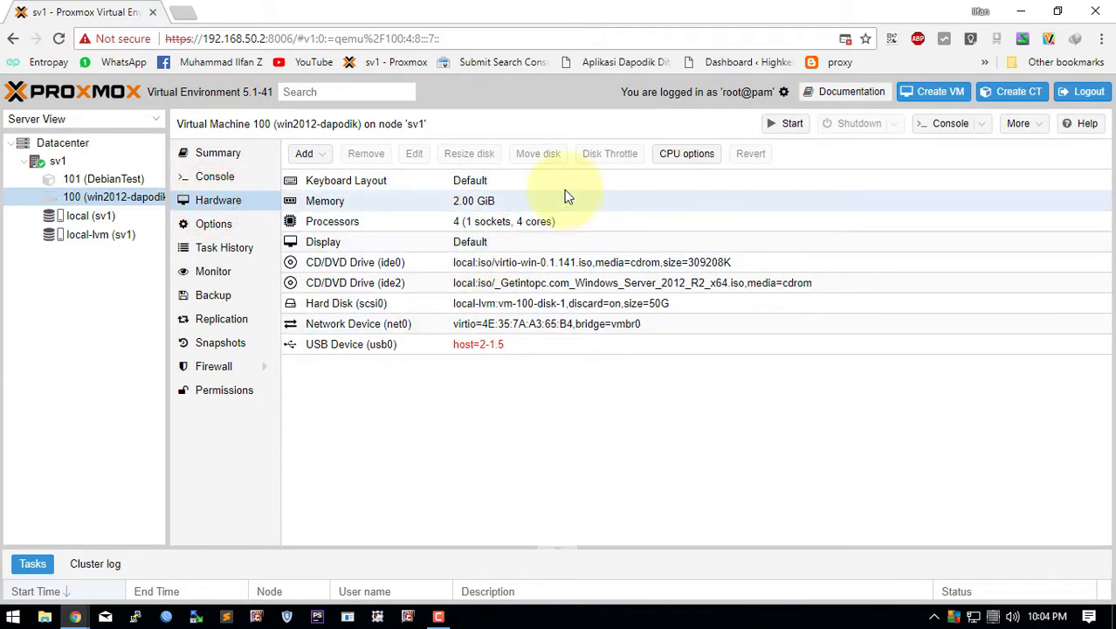
left_click(483, 348)
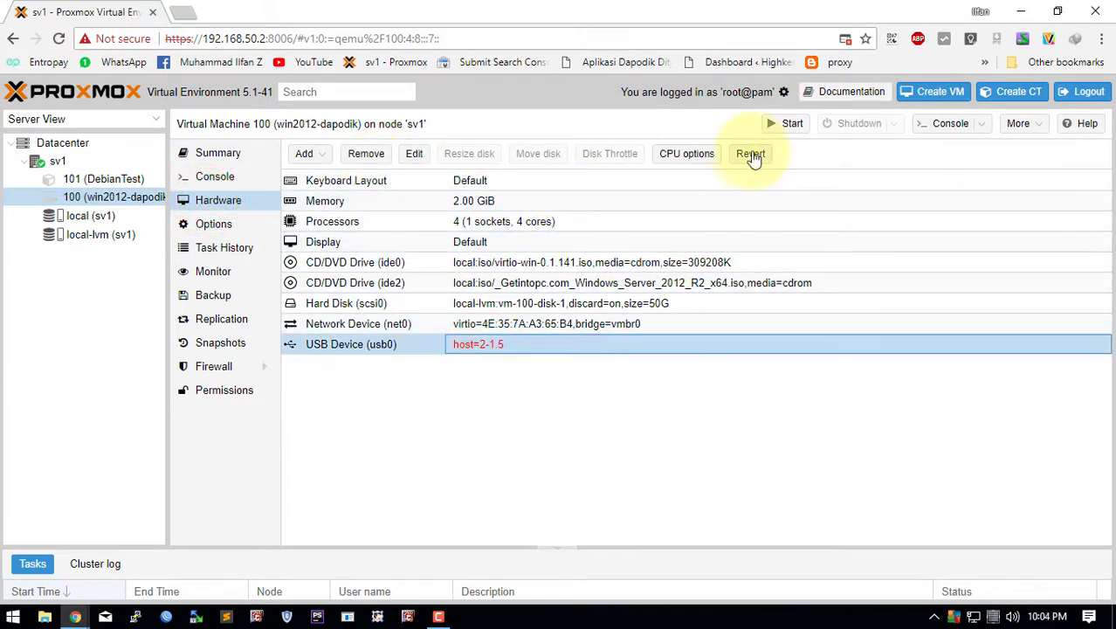
left_click(200, 153)
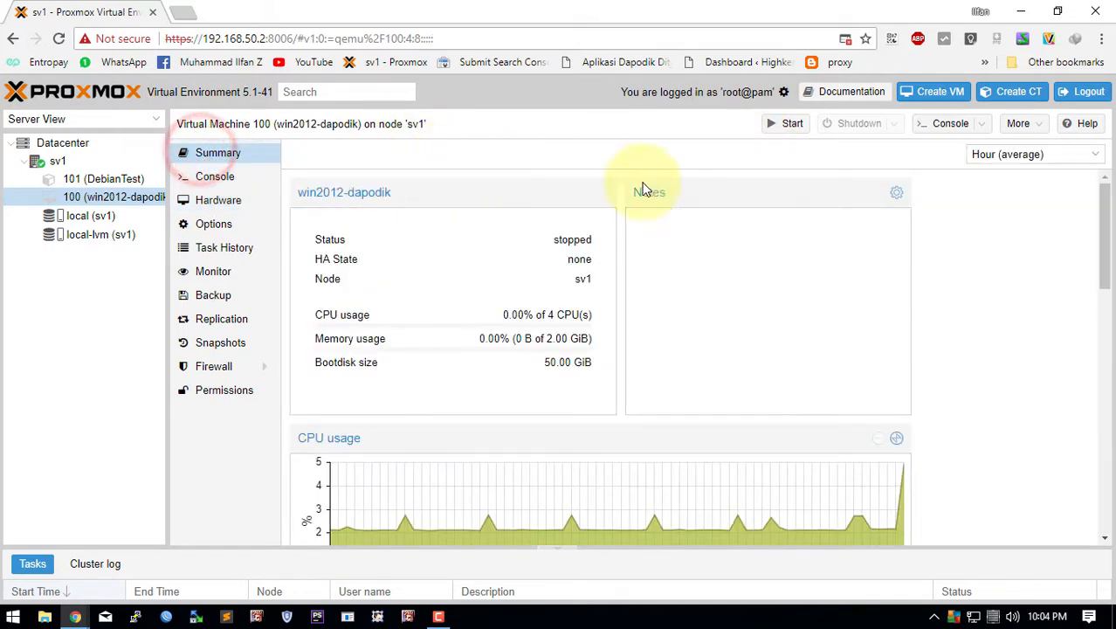
left_click(236, 200)
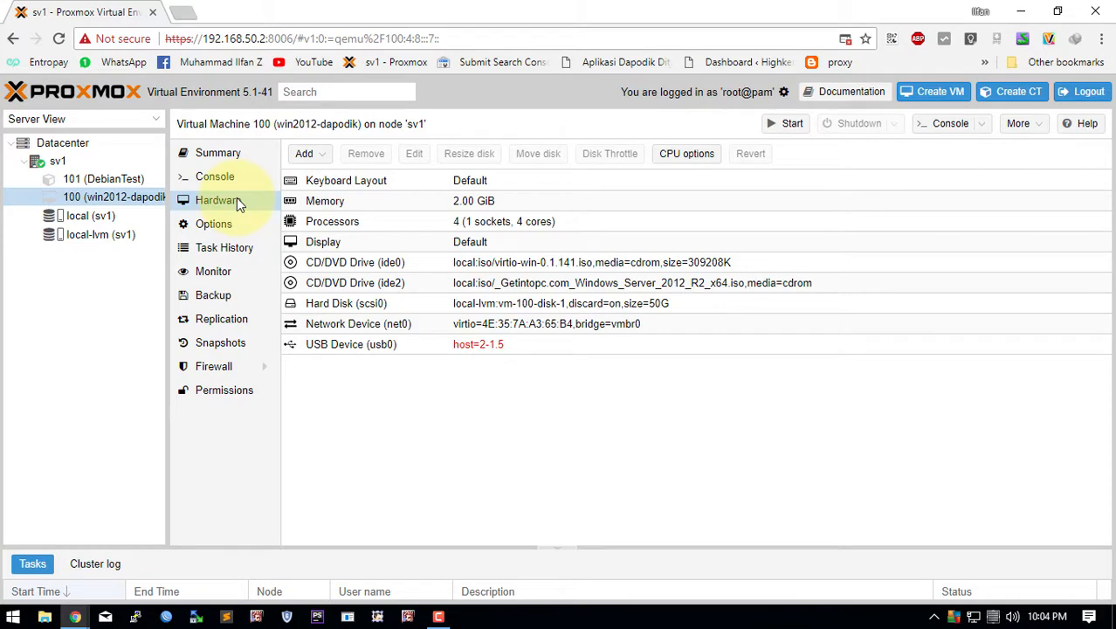
Step: Start VM 100, and check the USB device entry in its hardware list and its running status
left_click(218, 154)
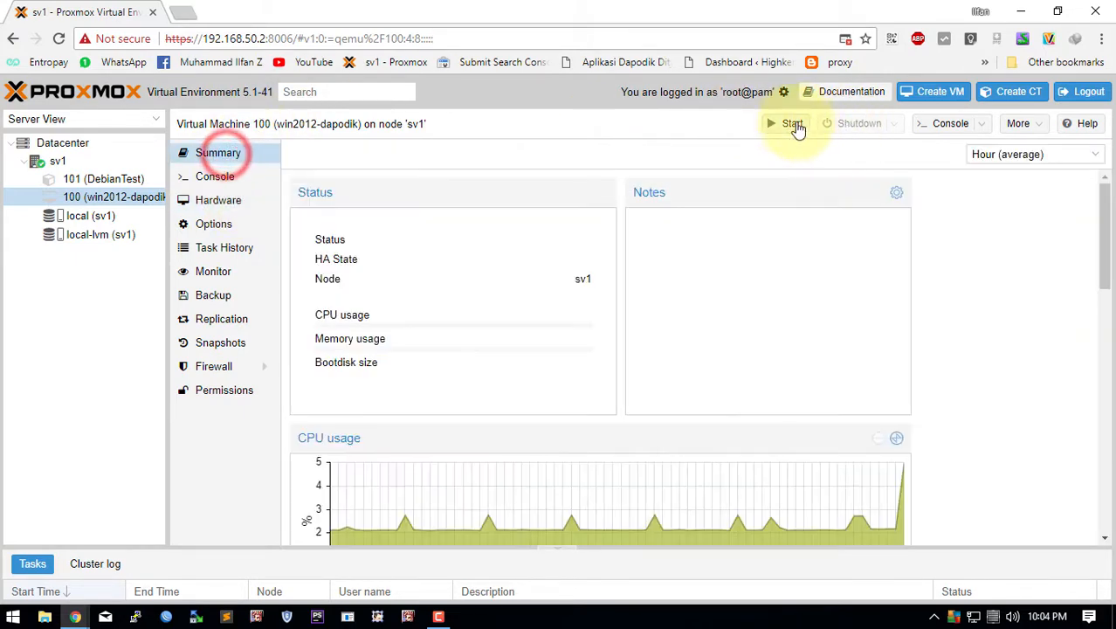
left_click(791, 125)
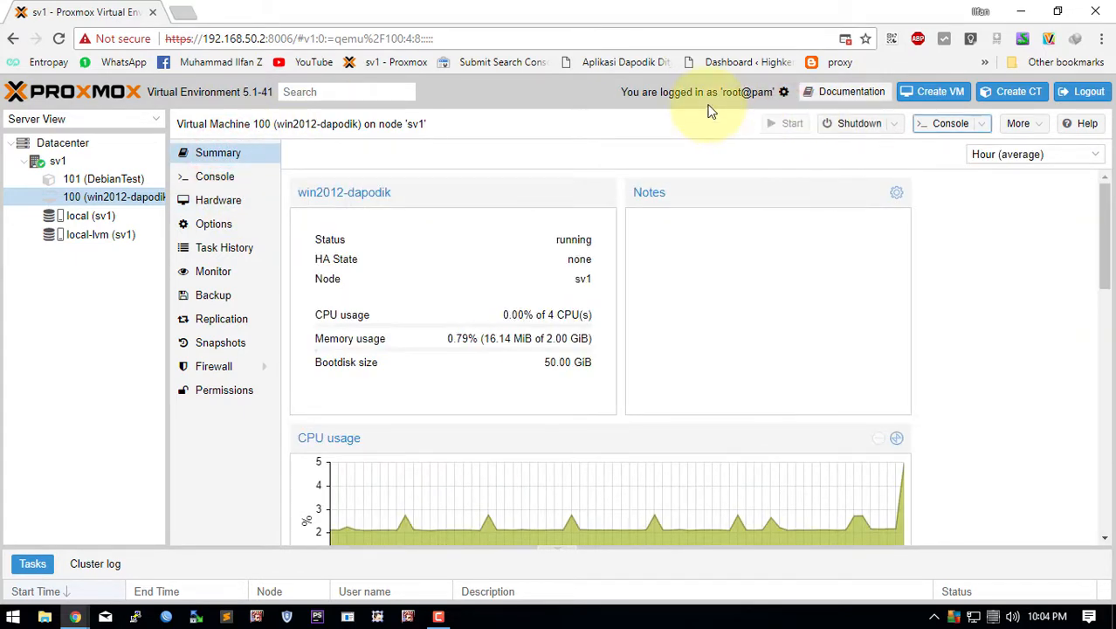
left_click(229, 202)
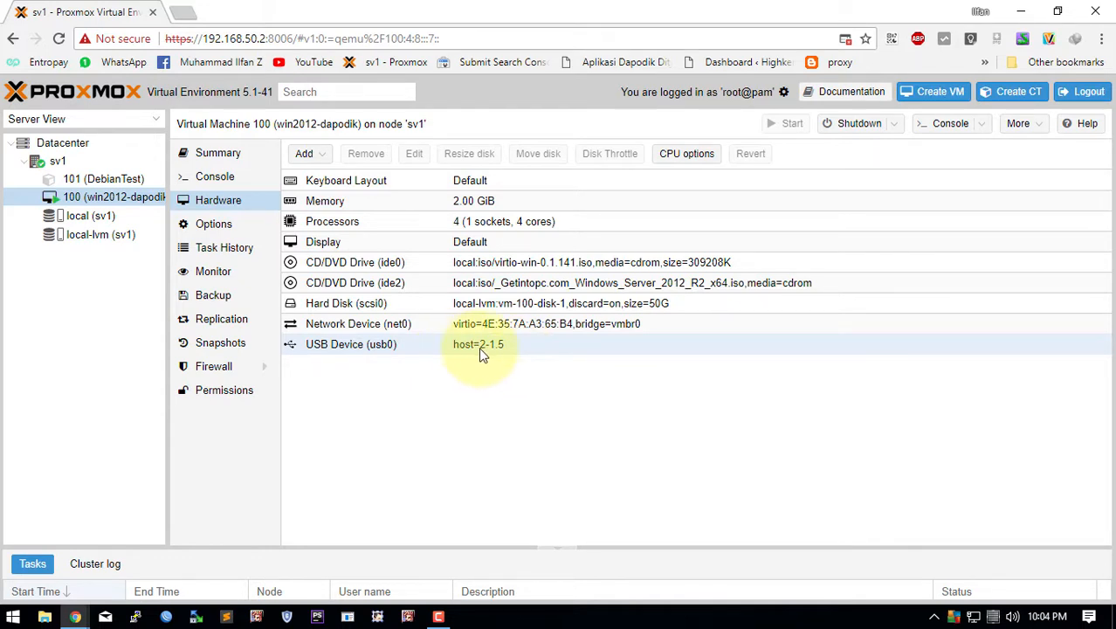
left_click(244, 156)
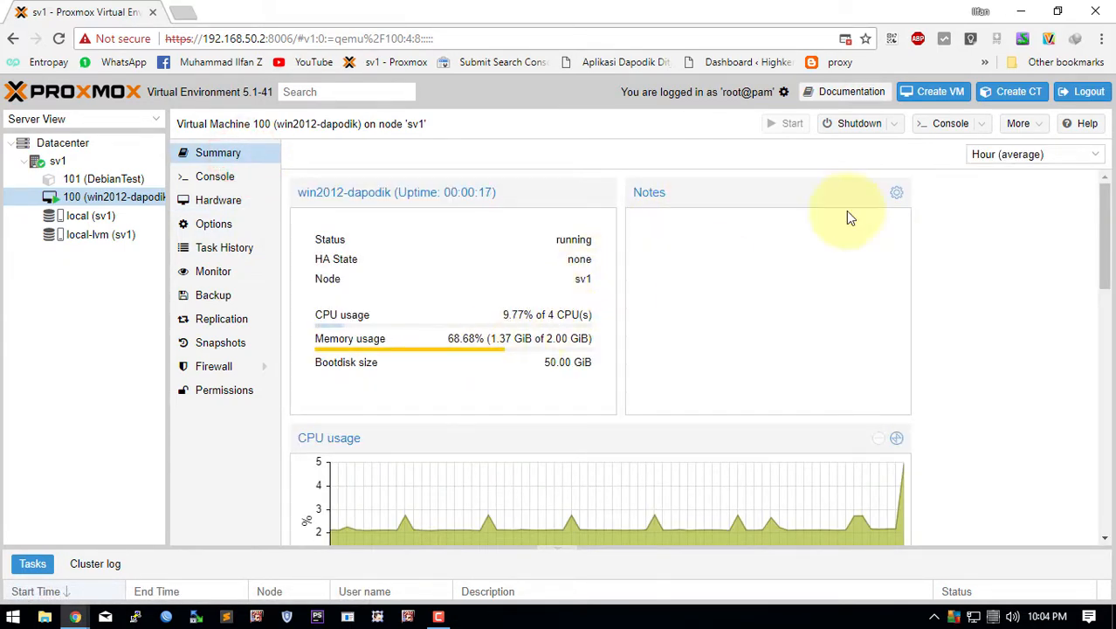
Step: Open a new noVNC console for VM 100 and switch it to full screen
left_click(986, 124)
left_click(957, 143)
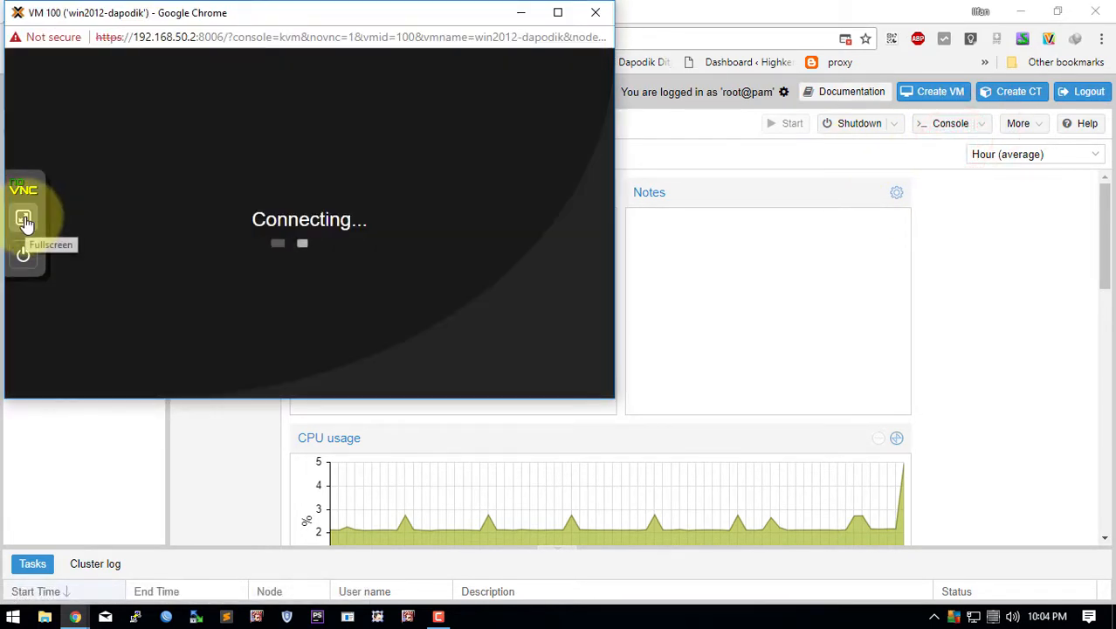
left_click(23, 219)
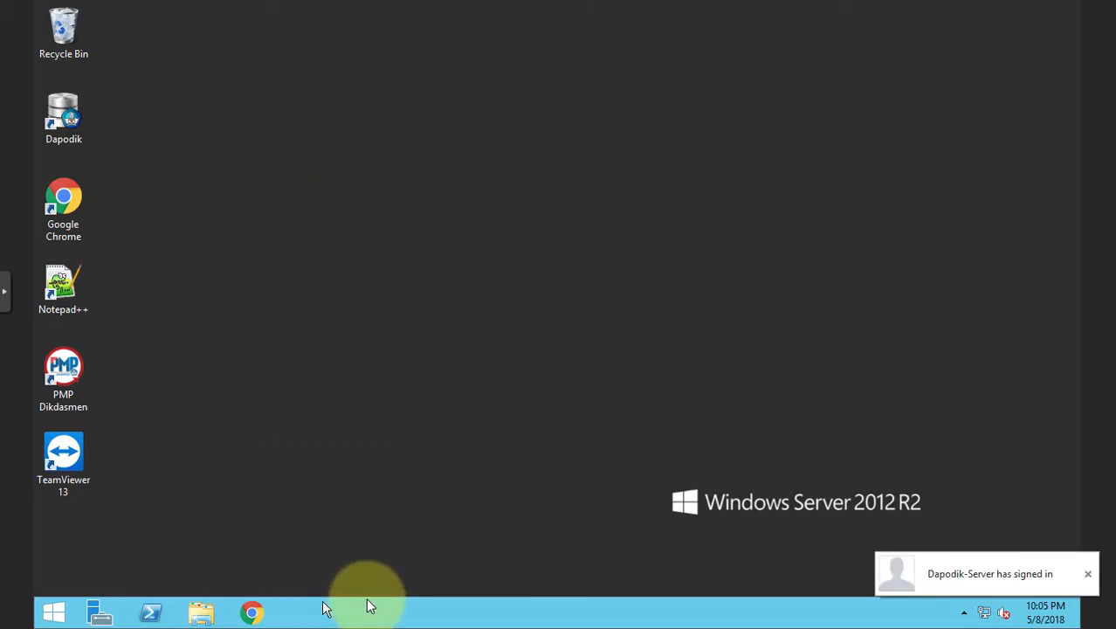
Step: Close the sign-in notification, Server Manager and the TeamViewer multi-user notice without disabling that notice for the future
left_click(1087, 573)
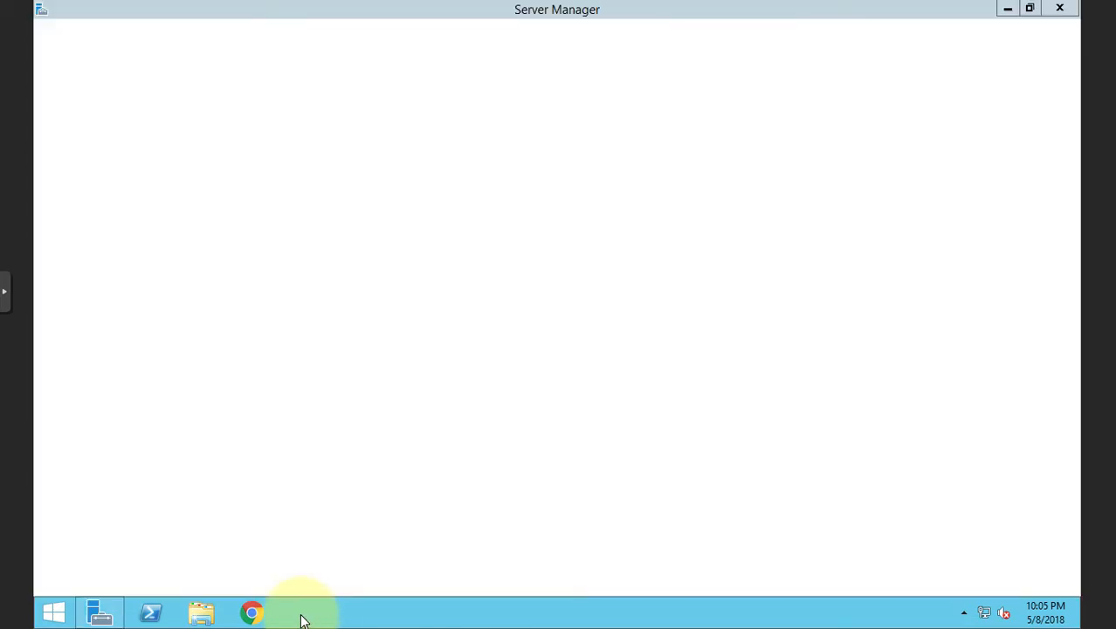
left_click(1060, 10)
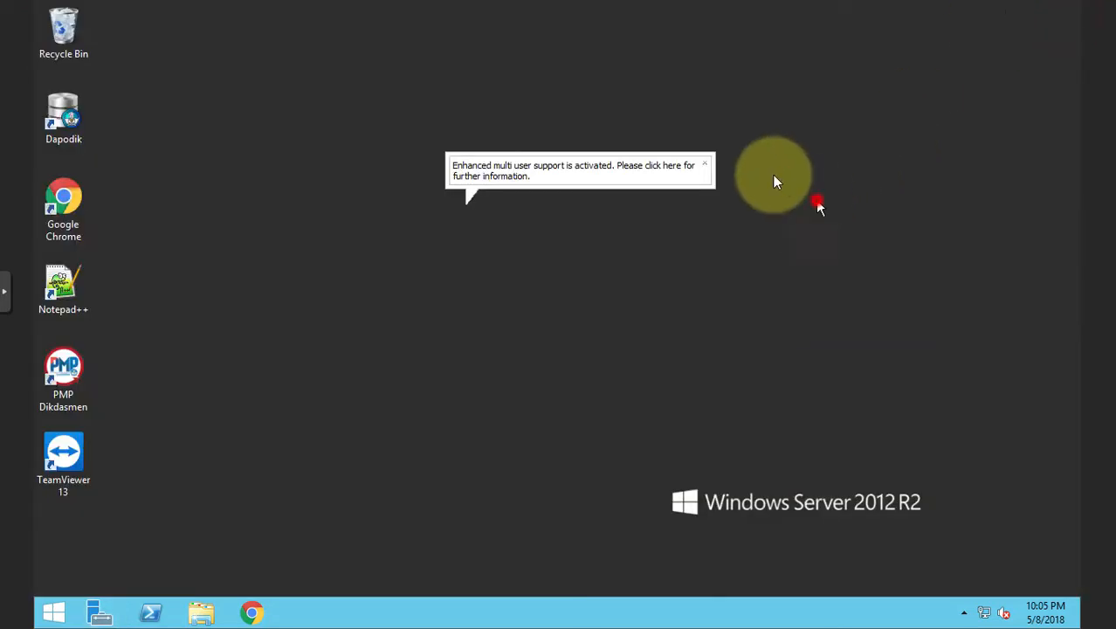
left_click(706, 164)
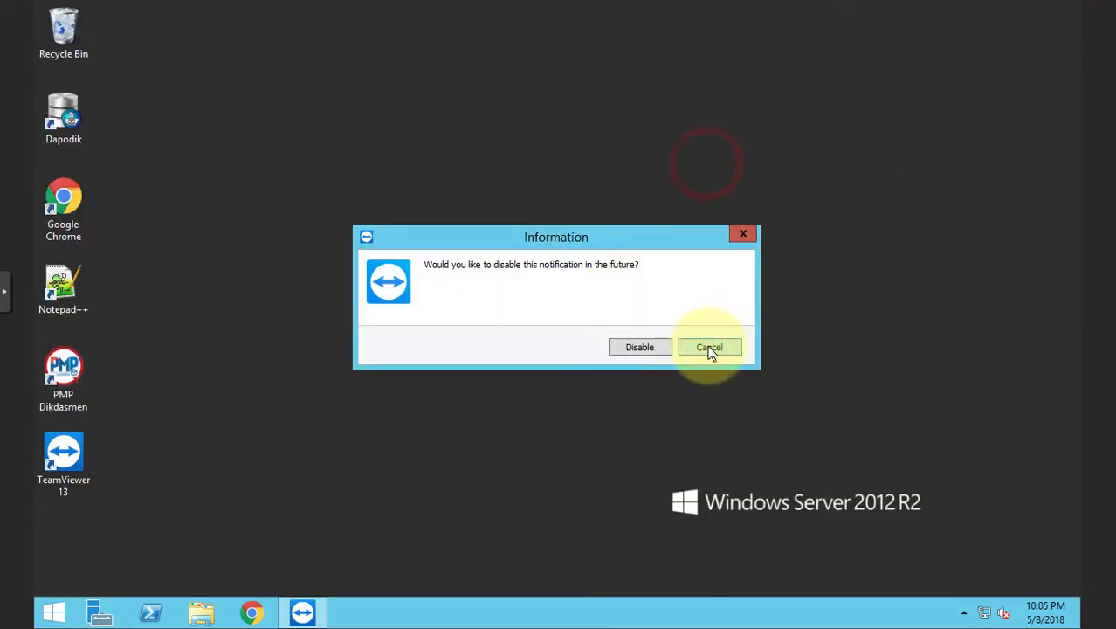
left_click(709, 348)
right_click(640, 193)
left_click(651, 239)
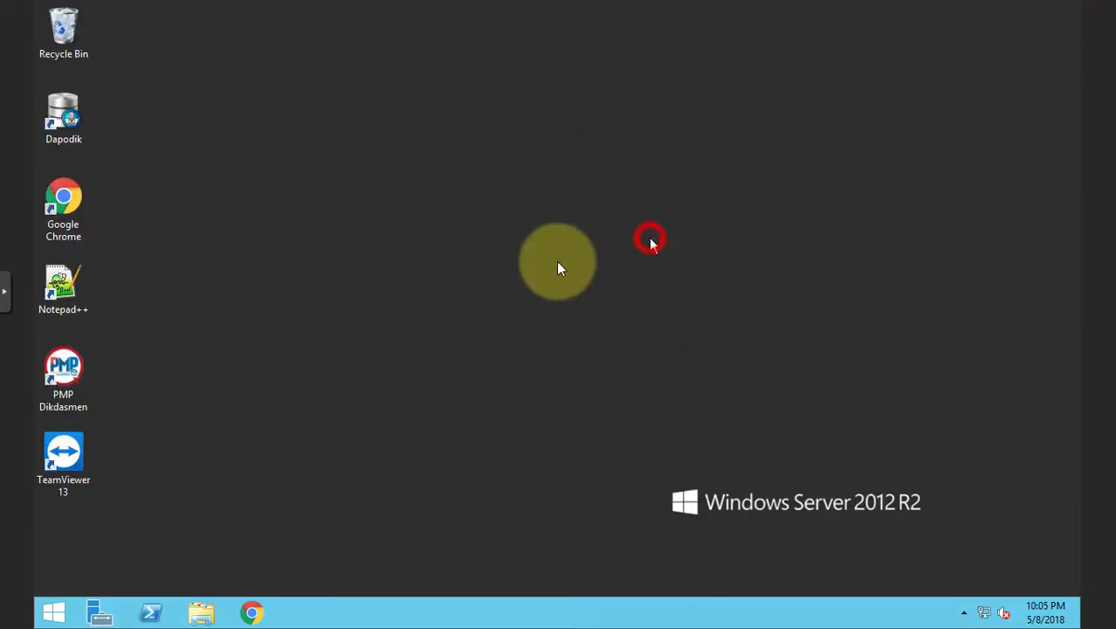
Step: Open Device Manager in the virtual machine and examine the CanonMX390 series FAX and MX390 series entries under Other devices
right_click(49, 613)
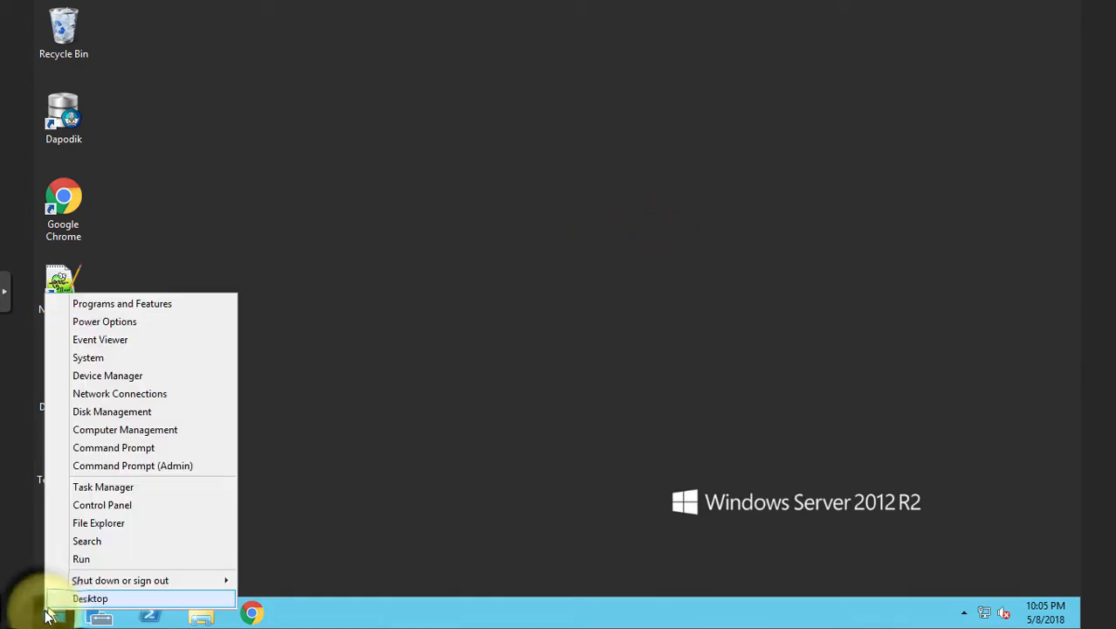
left_click(83, 382)
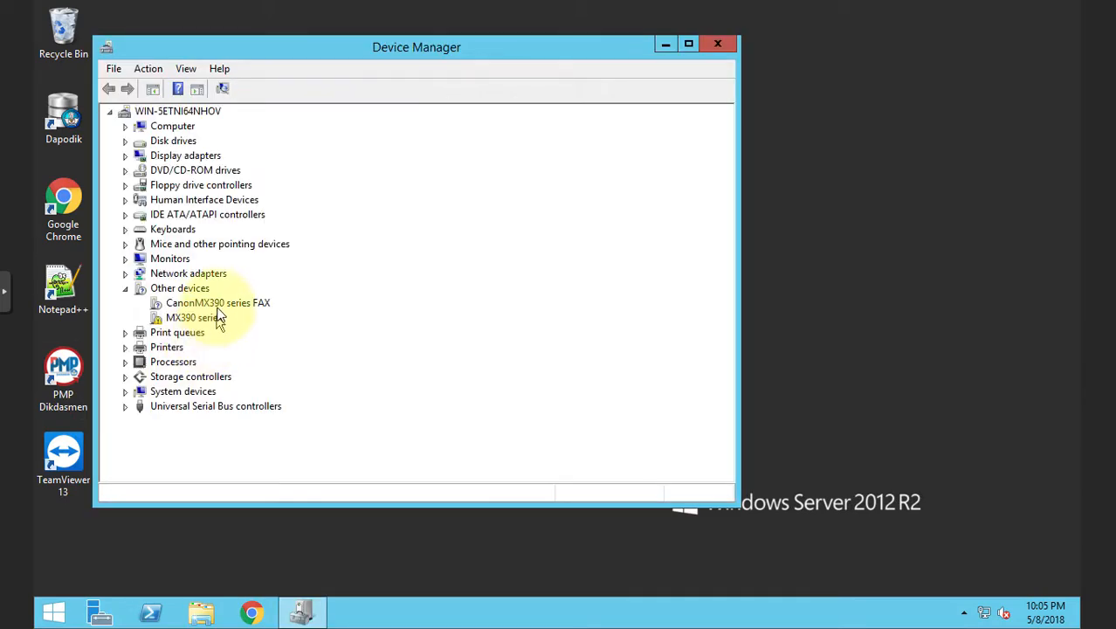
left_click(218, 302)
left_click(220, 320)
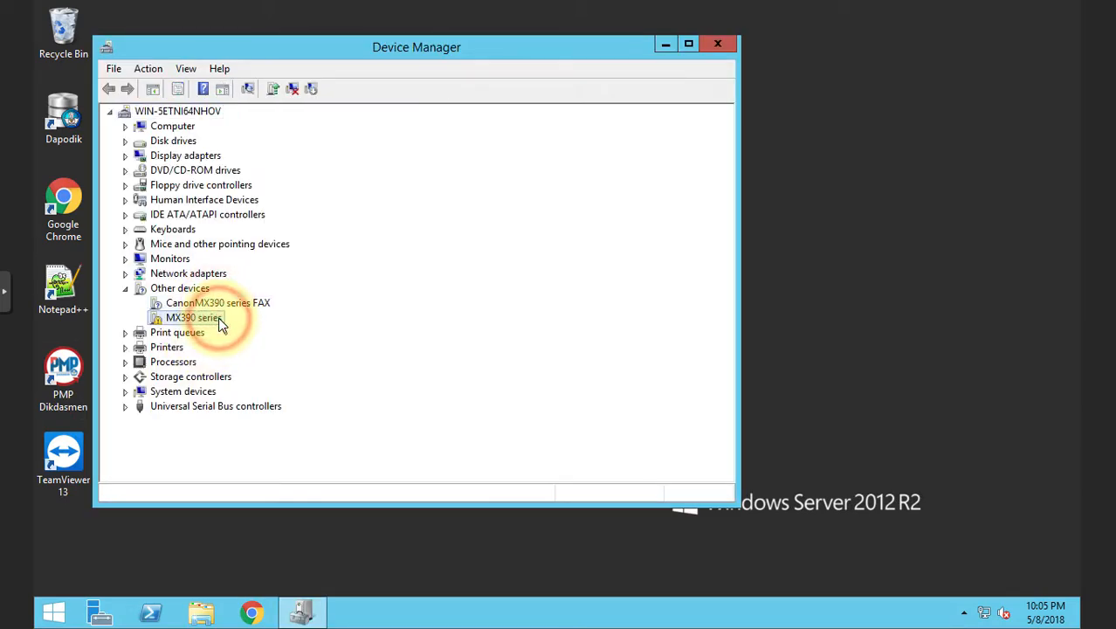
left_click(218, 303)
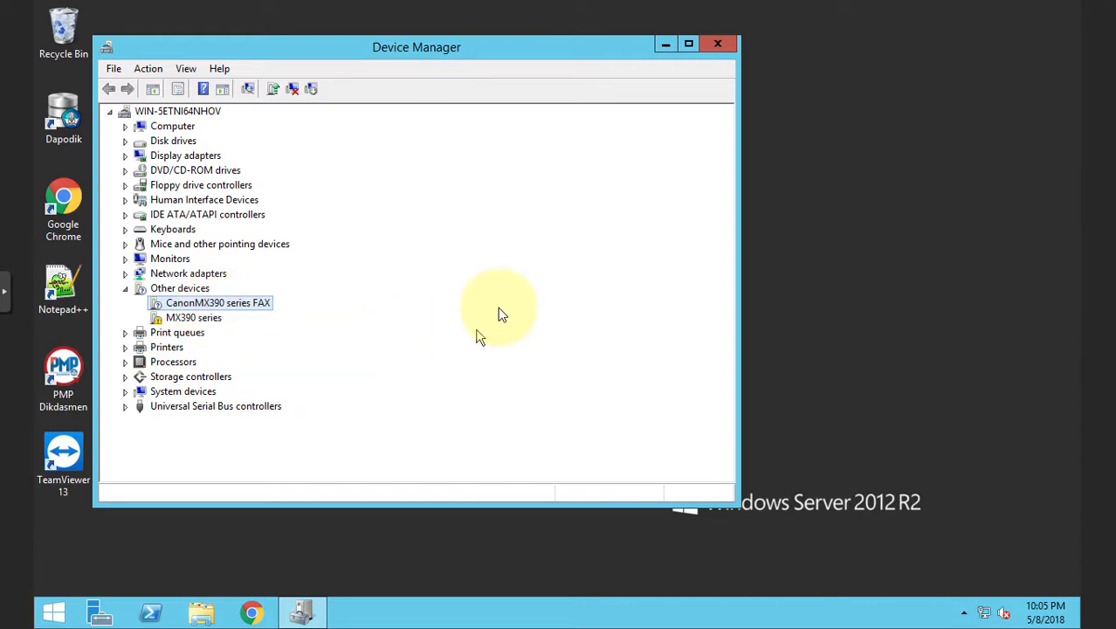
left_click(193, 318)
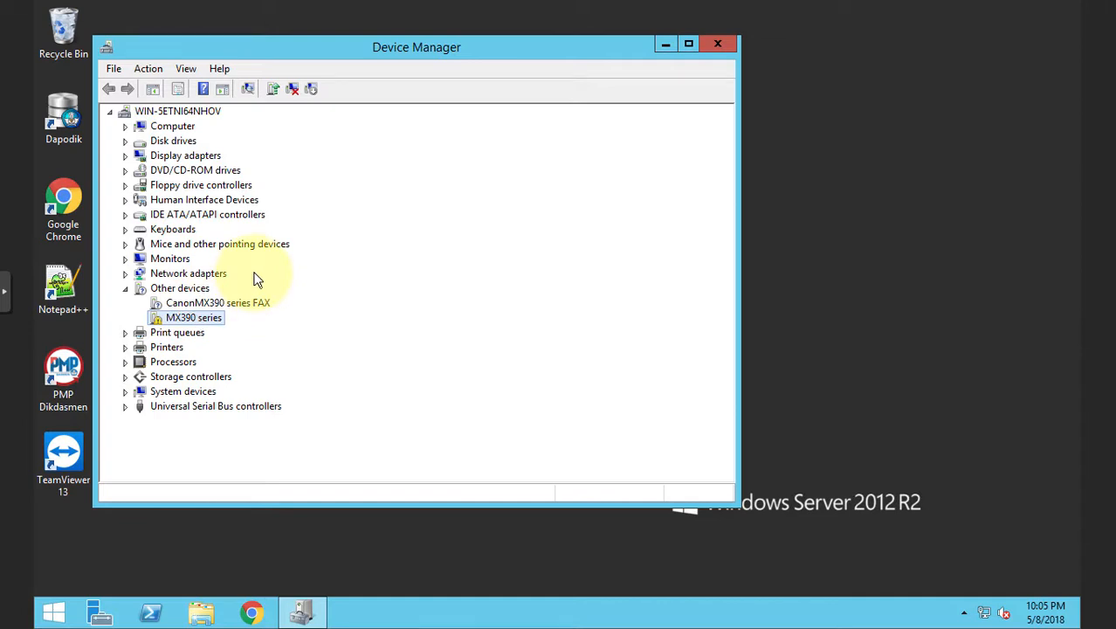
Step: Open Google Chrome in the virtual machine and search for "driver canon mx390"
left_click(252, 615)
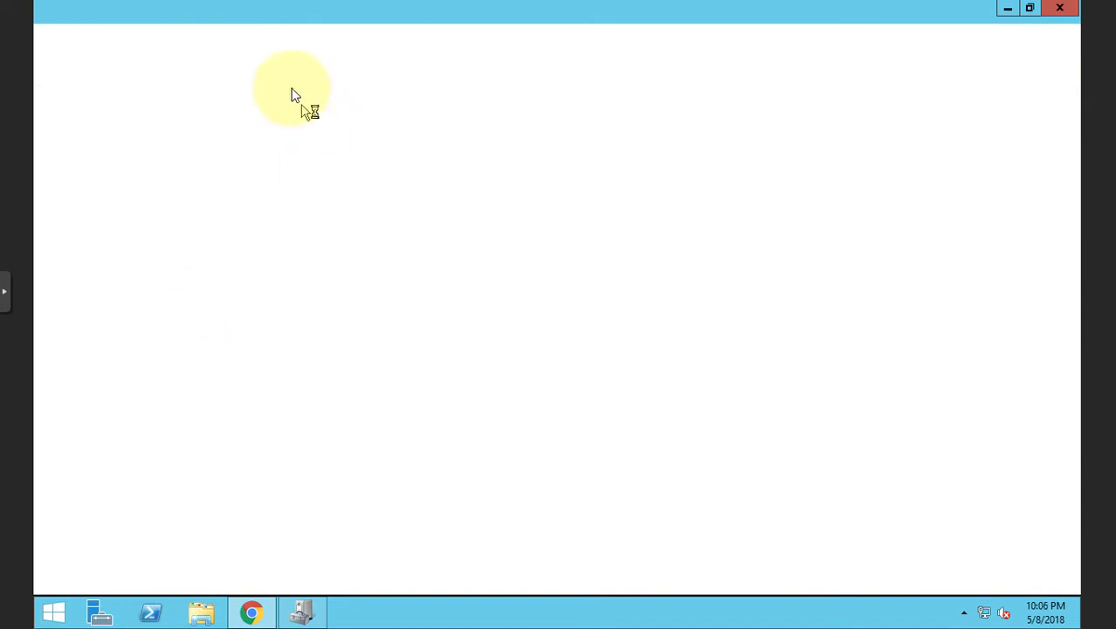
left_click(270, 41)
type("drive")
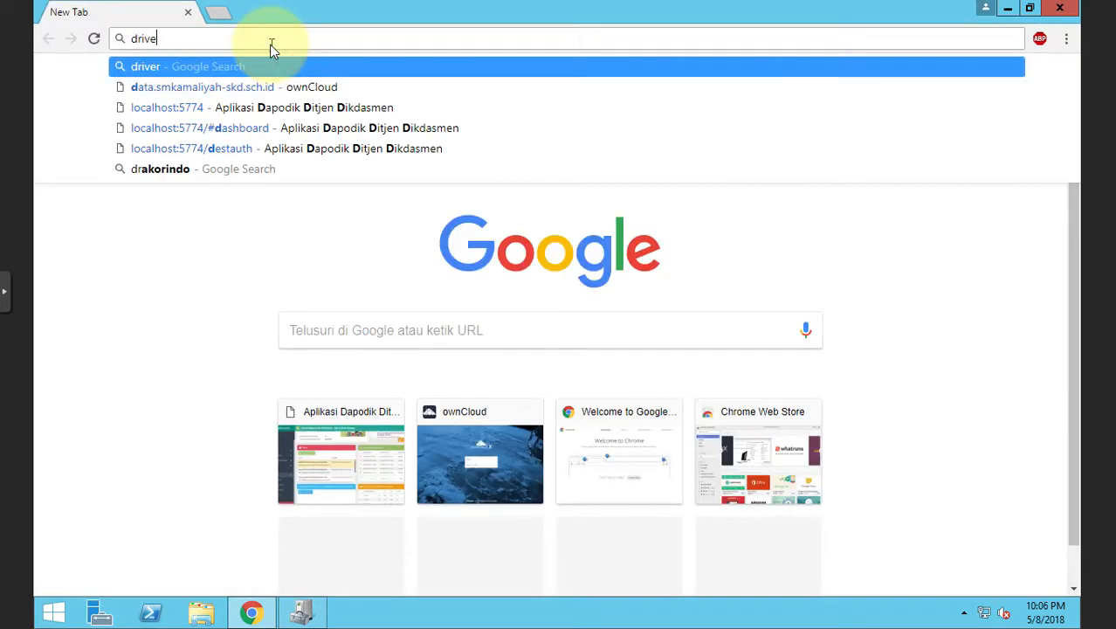
type("r canon m")
key("BackSpace")
type("canon m")
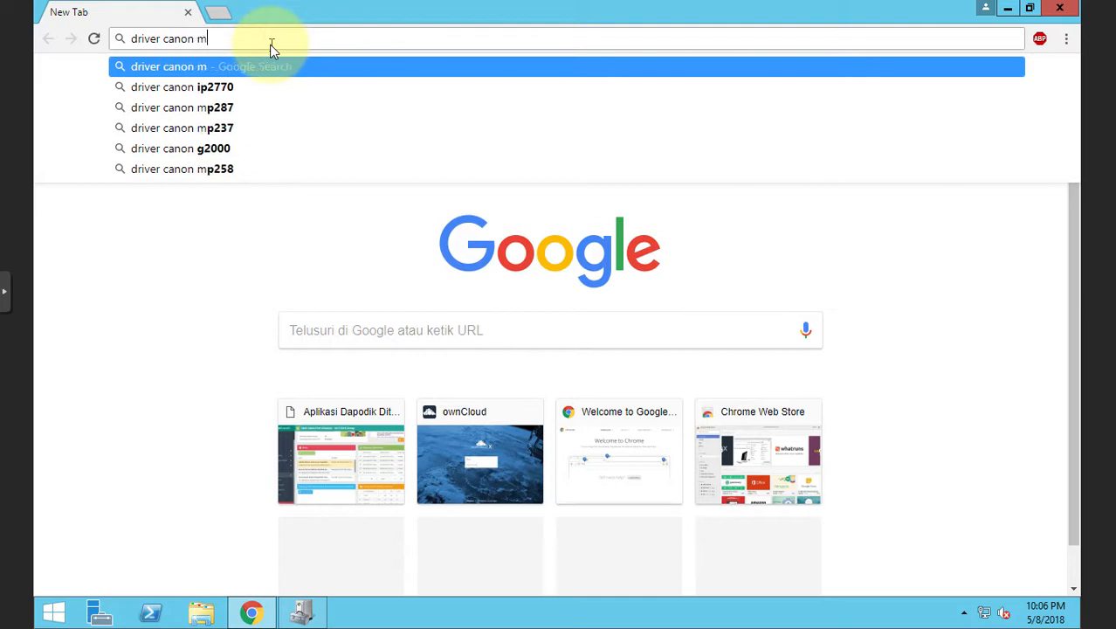
type("x")
key("Up")
key("Down")
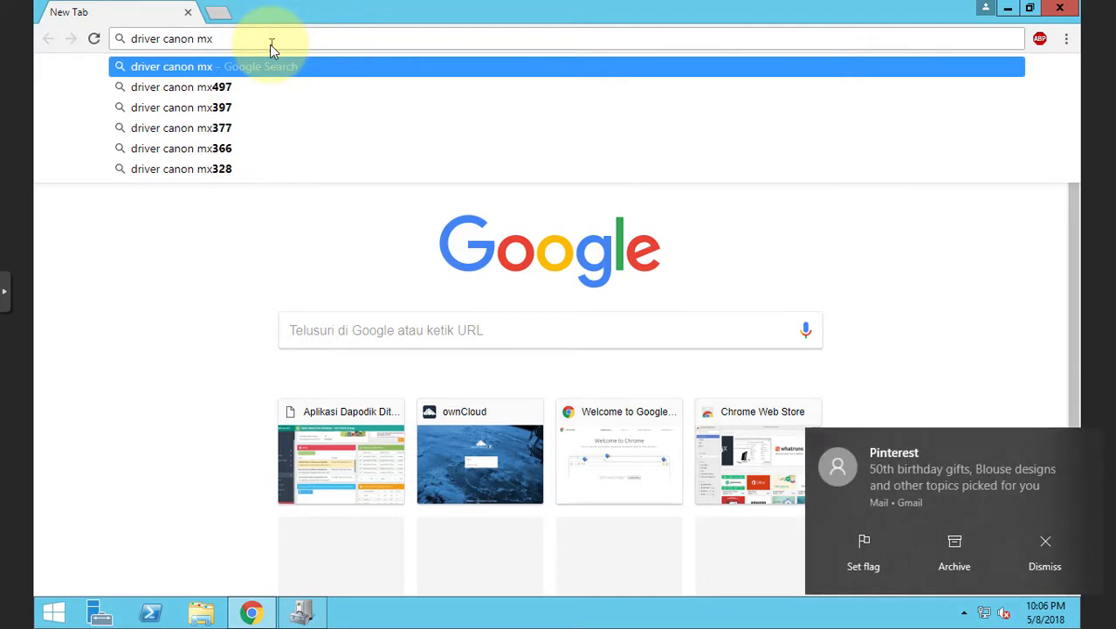
type("390")
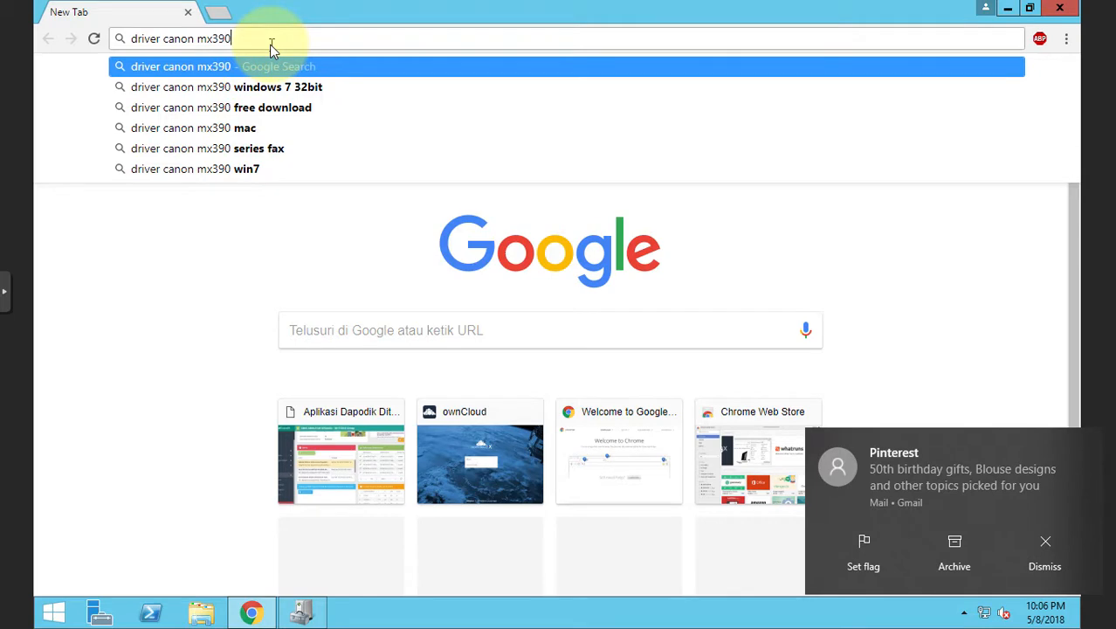
key("Return")
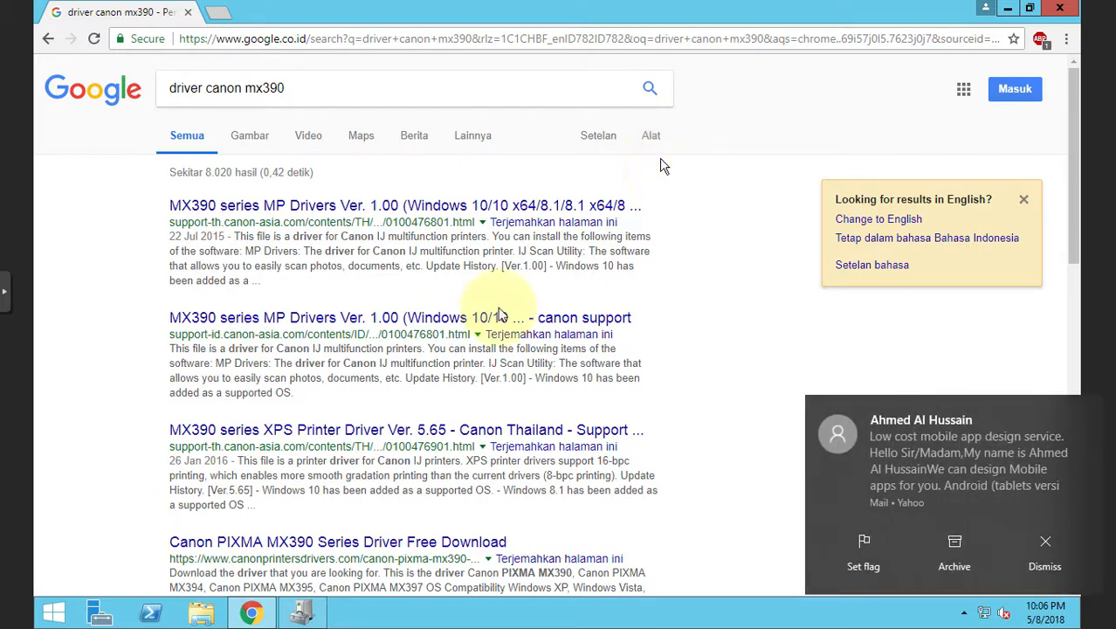
Step: Open the Canon Thailand search result for MX390 series MP Drivers Ver. 1.00 and review its supported operating systems and system requirements
left_click(48, 614)
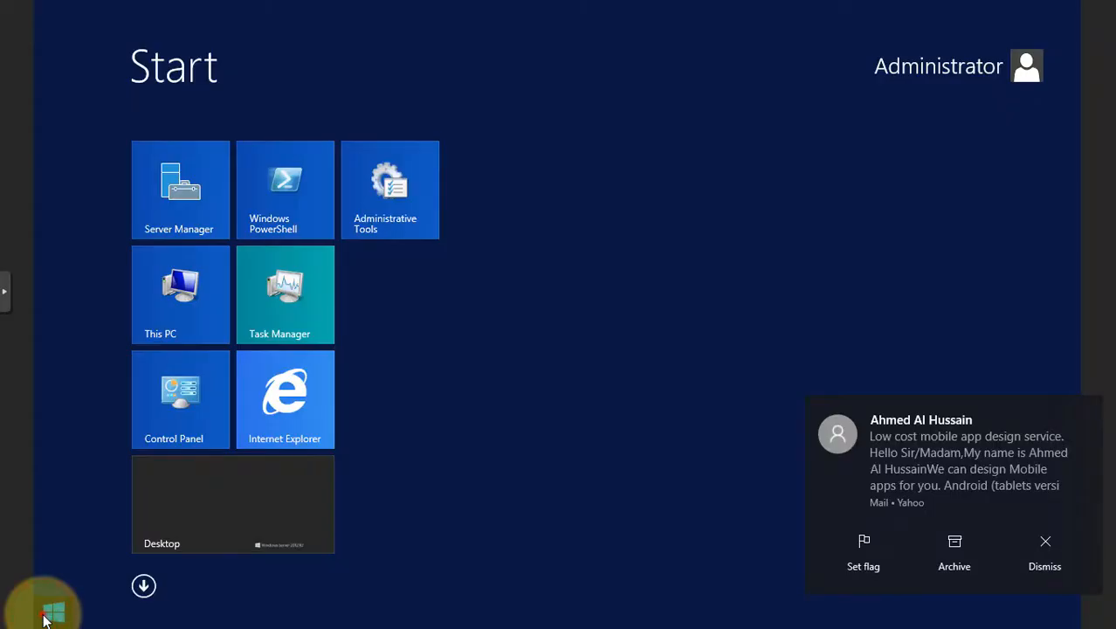
left_click(48, 614)
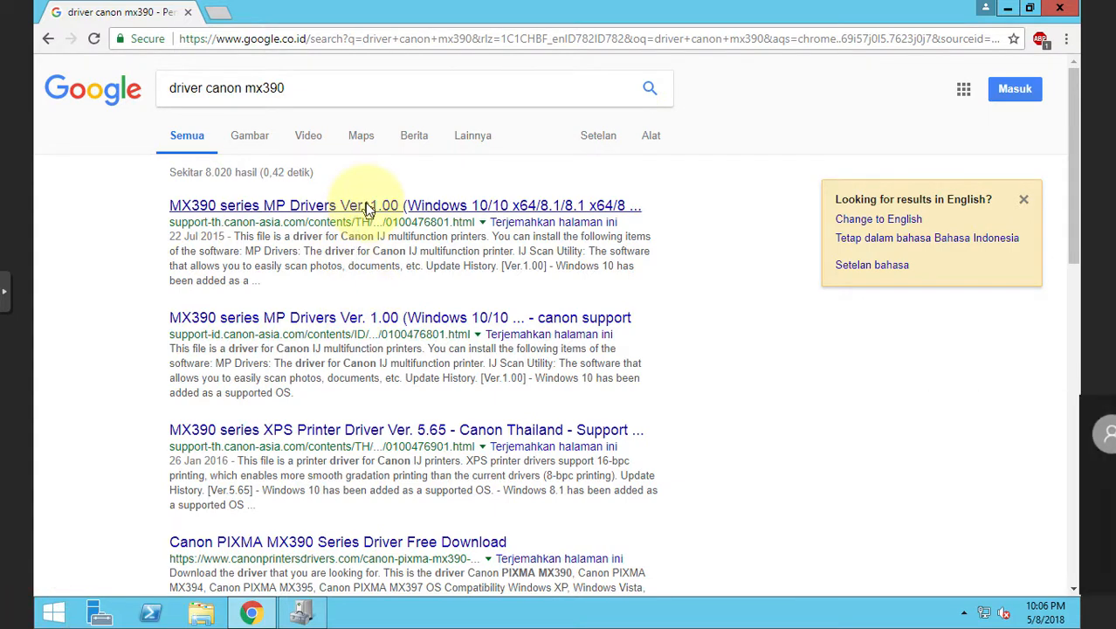
left_click(367, 208)
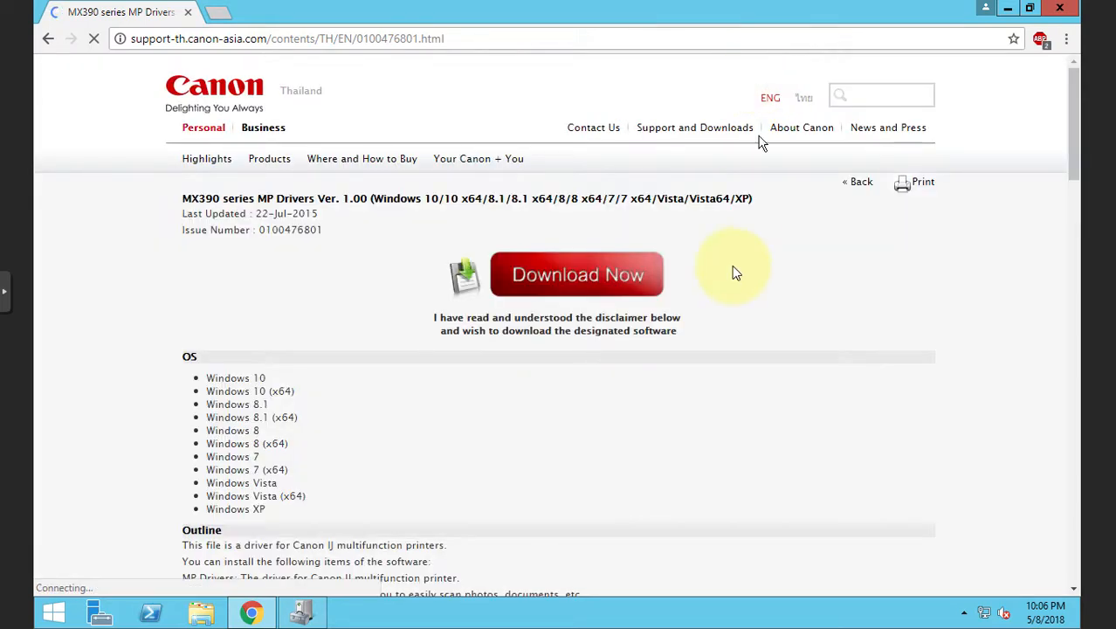
scroll(733, 267, "down", 2)
scroll(735, 271, "up", 1)
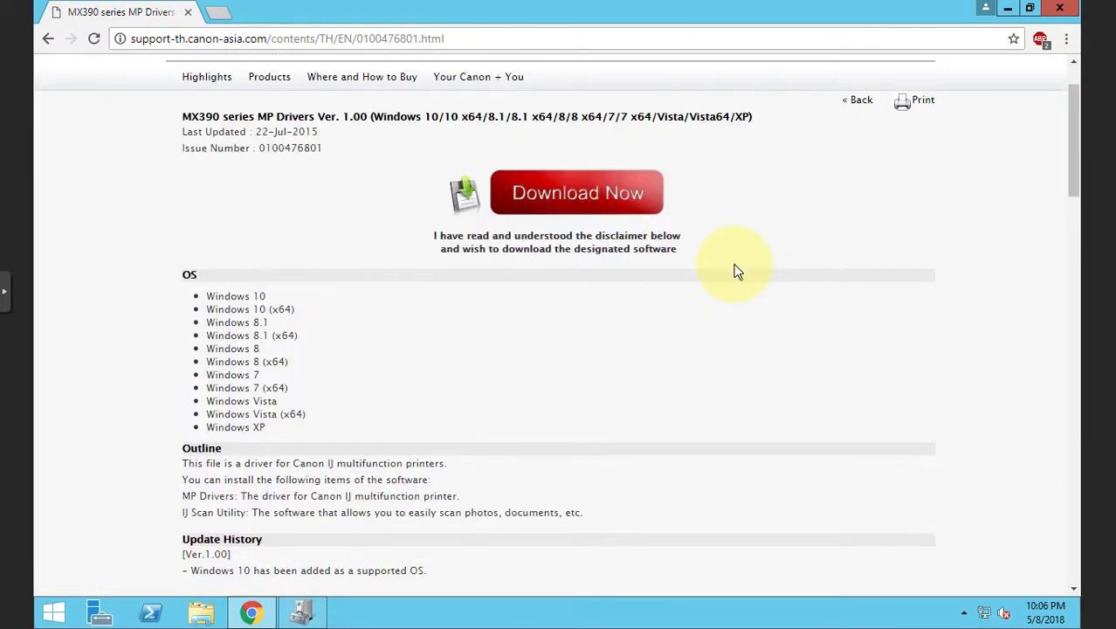
scroll(736, 271, "up", 1)
scroll(735, 271, "down", 6)
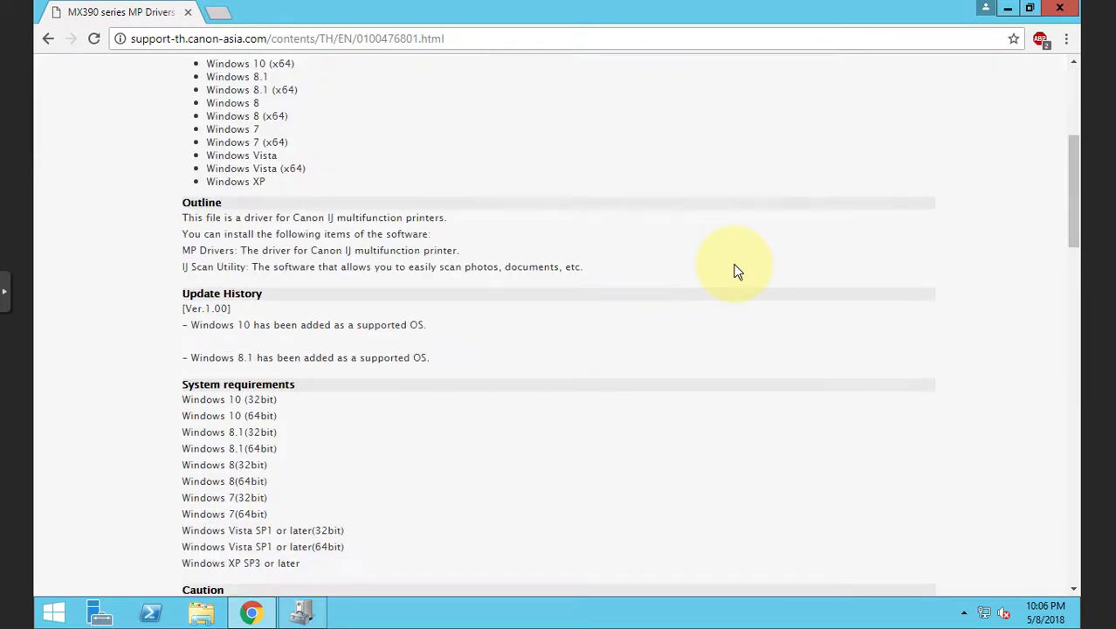
scroll(736, 271, "up", 6)
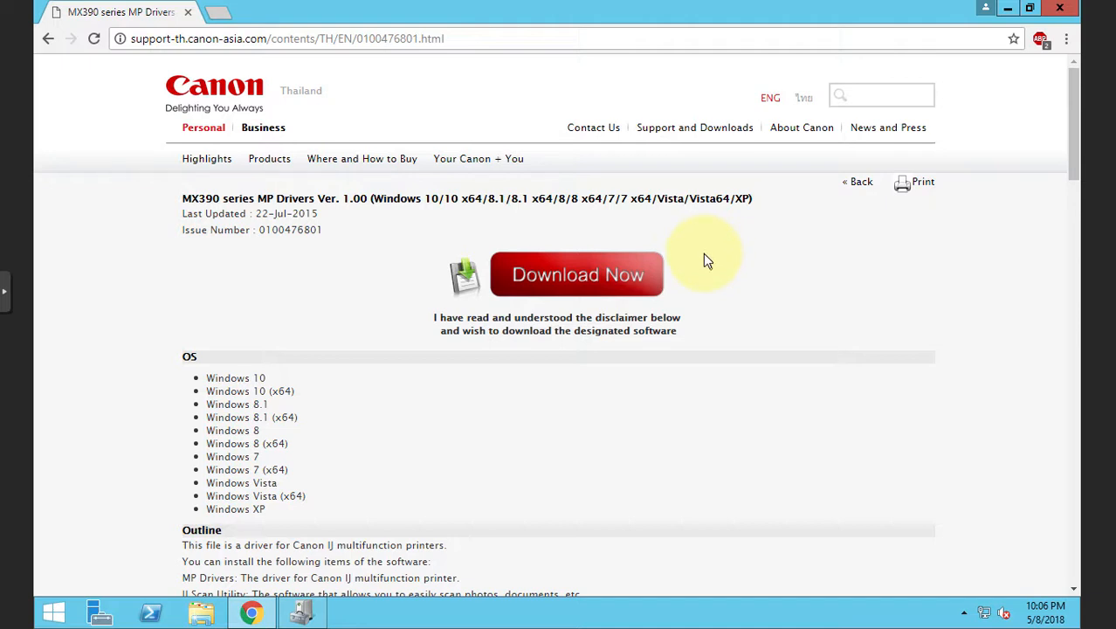
Step: Download the MX390 series MP Drivers package and run the downloaded mp68-win-mx390 setup file
left_click(599, 285)
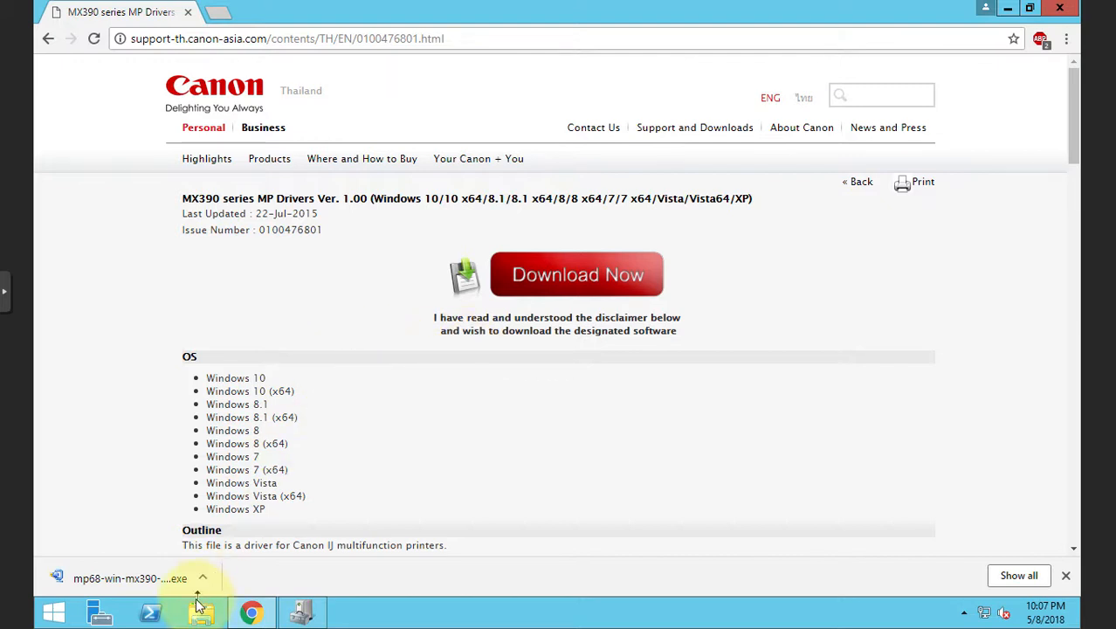
left_click(153, 582)
left_click(630, 322)
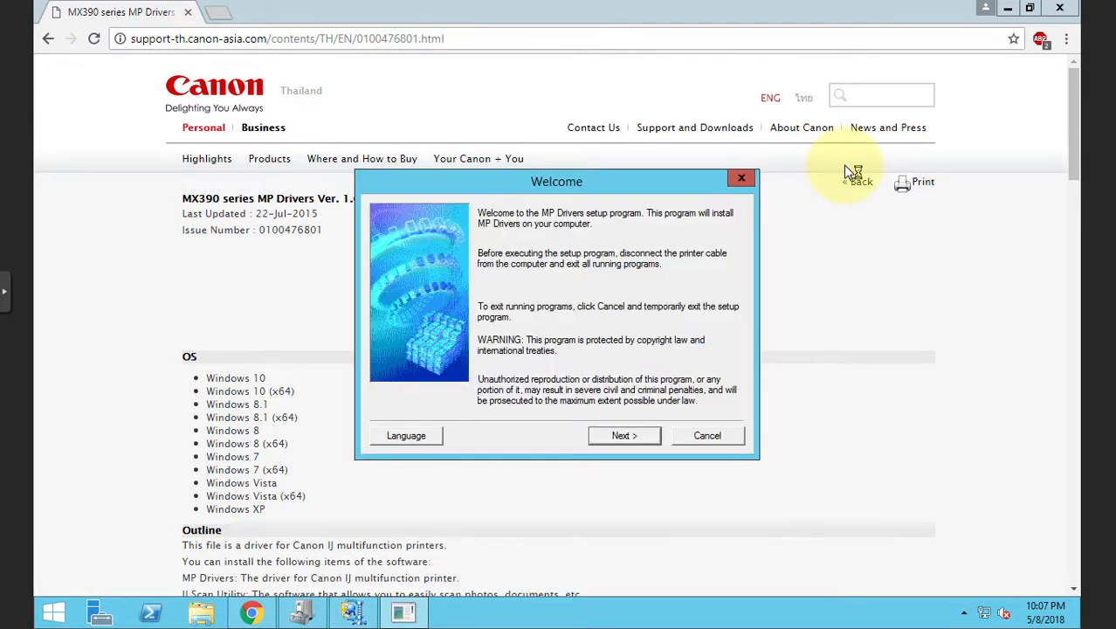
Step: Choose Asia as the place of residence in the MP Drivers setup and accept the license agreement
left_click(636, 436)
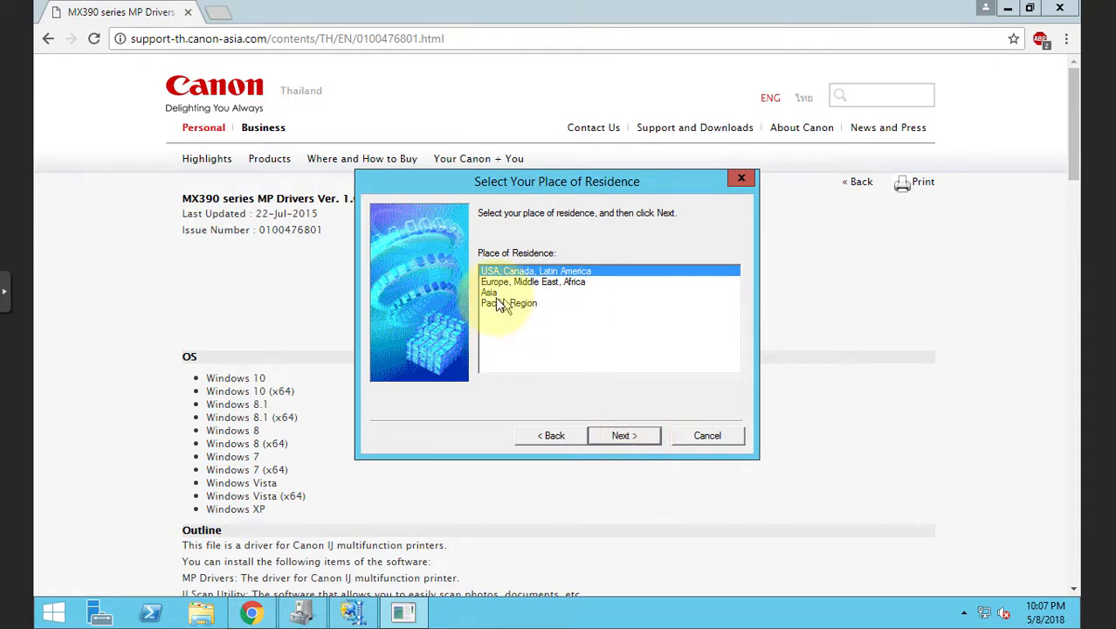
left_click(499, 293)
left_click(623, 434)
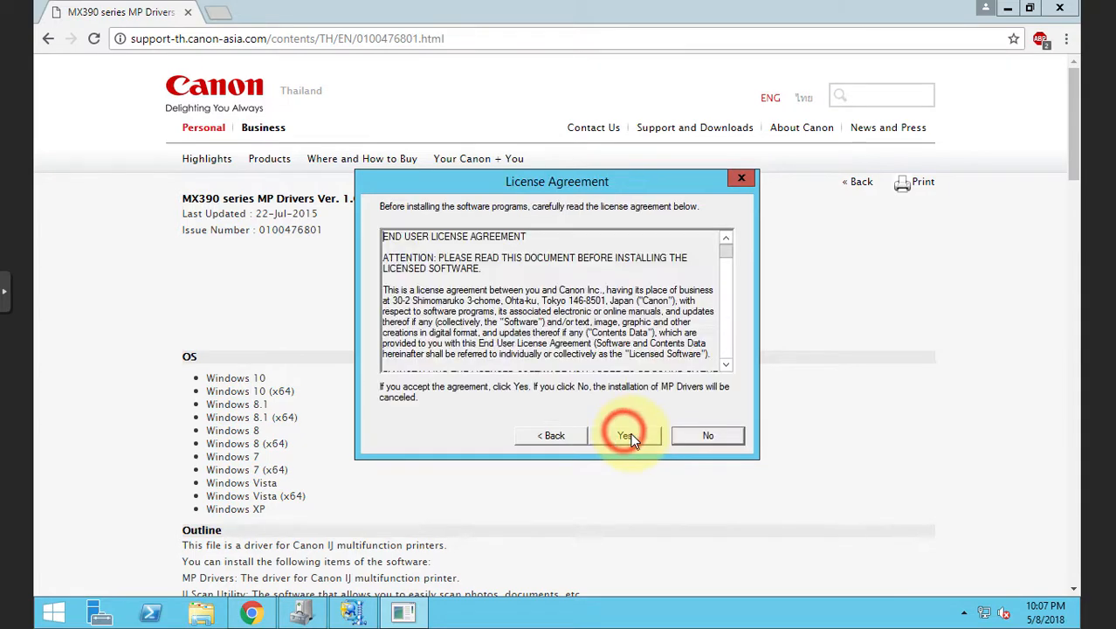
left_click(630, 436)
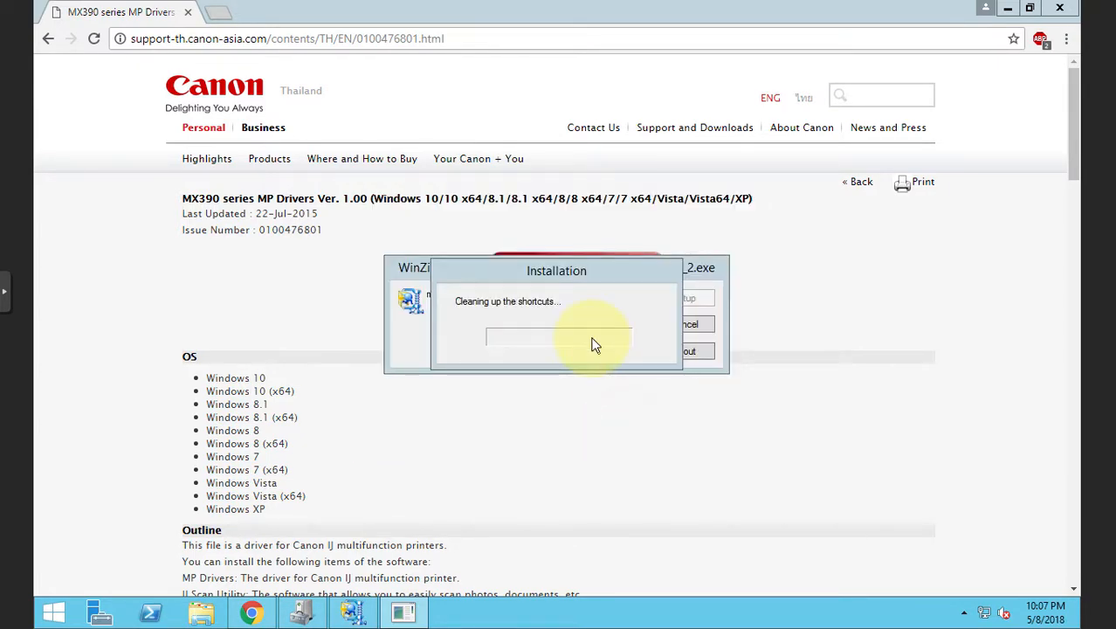
Step: Close the browser, look over the device tree in Device Manager during the driver installation, and minimize Device Manager
left_click(1077, 7)
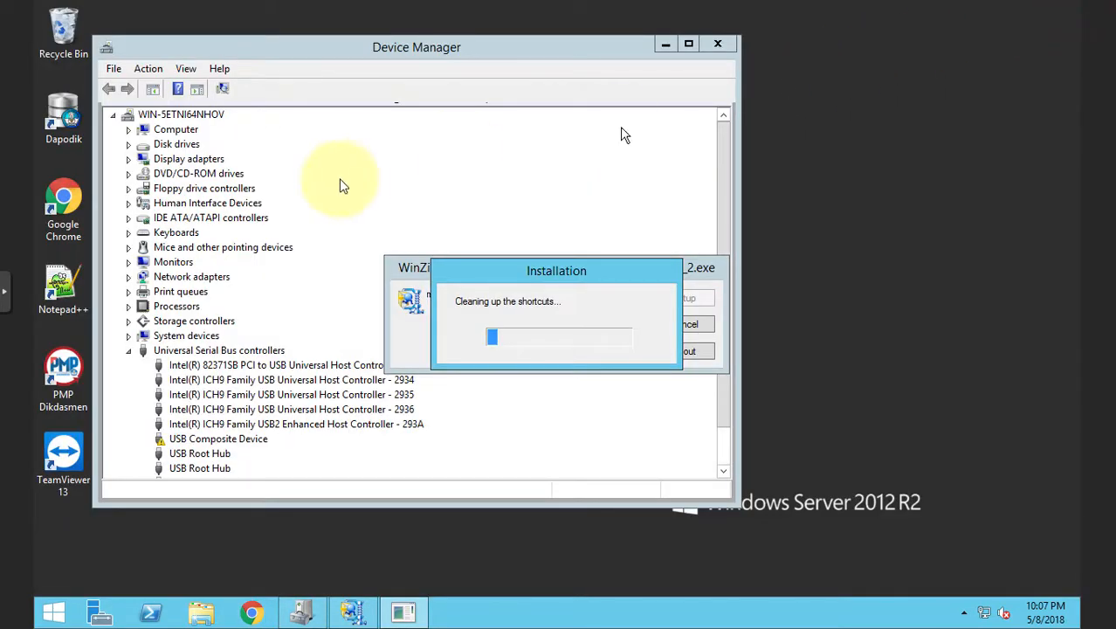
left_click(236, 267)
scroll(237, 268, "down", 2)
scroll(239, 268, "up", 2)
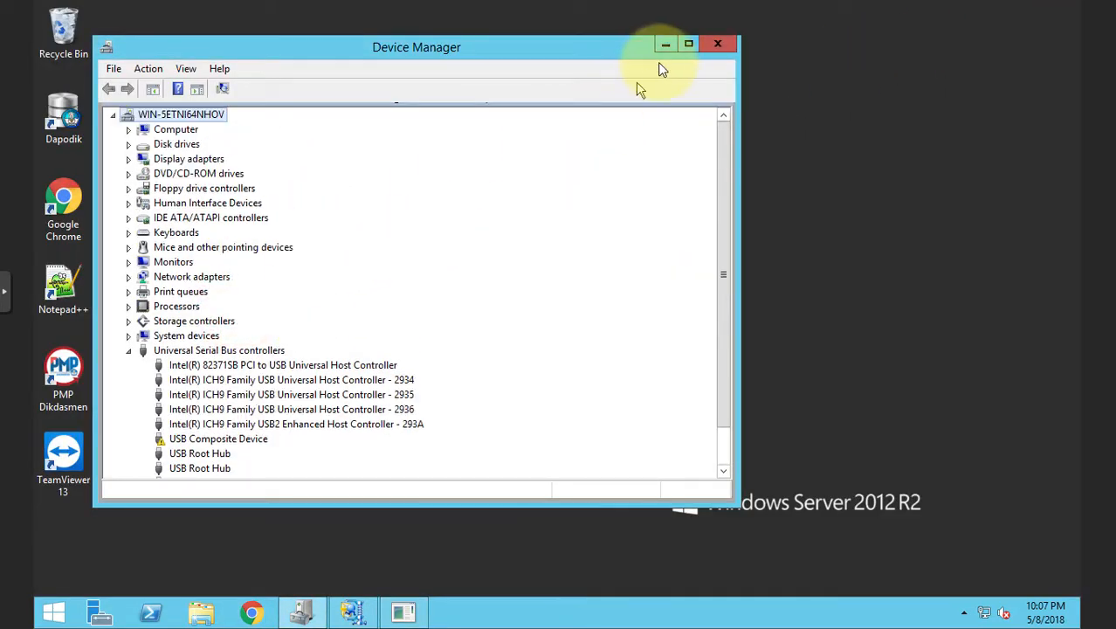
left_click(664, 44)
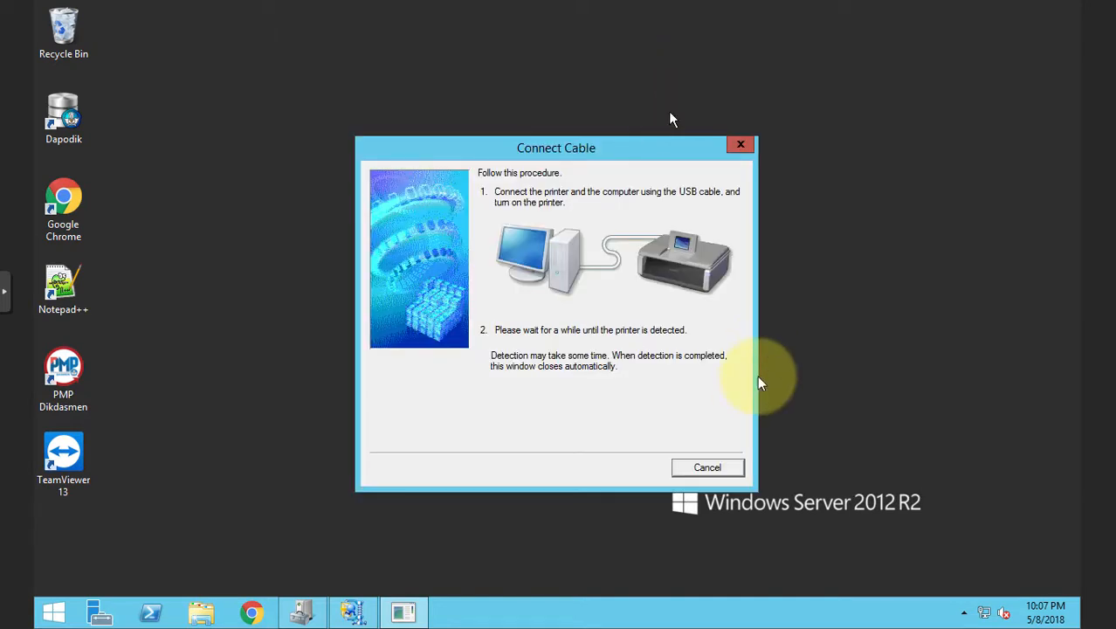
Step: Move the Connect Cable window aside, check the USB controllers and Print queues in Device Manager, and close Device Manager
mouse_move(526, 145)
left_mouse_down()
mouse_move(556, 71)
mouse_move(599, 72)
left_mouse_up()
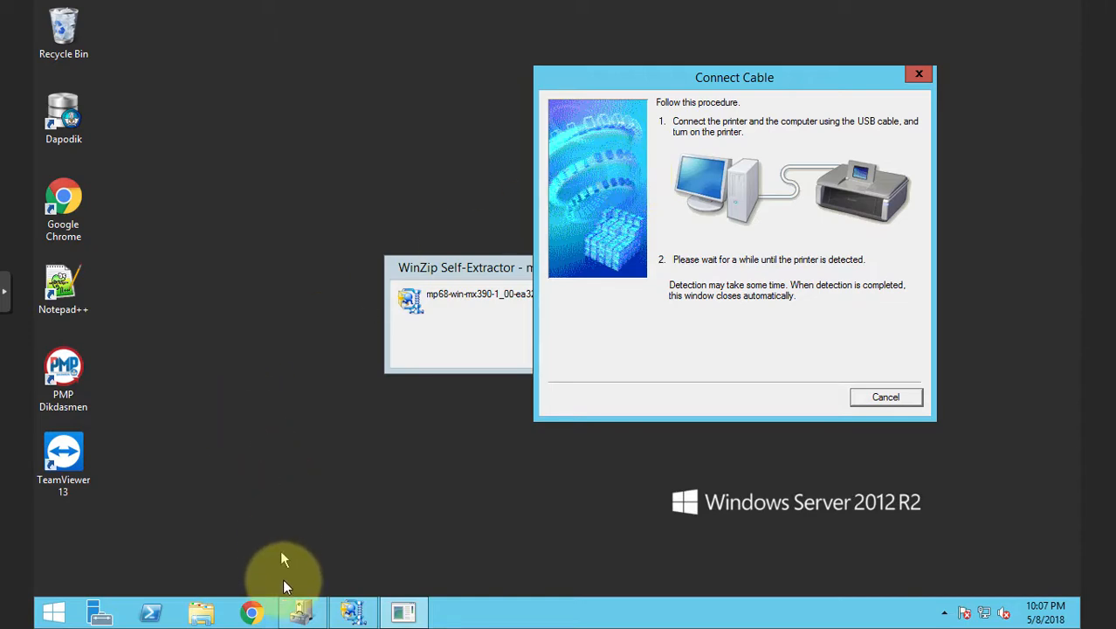
left_click(294, 614)
scroll(312, 393, "down", 1)
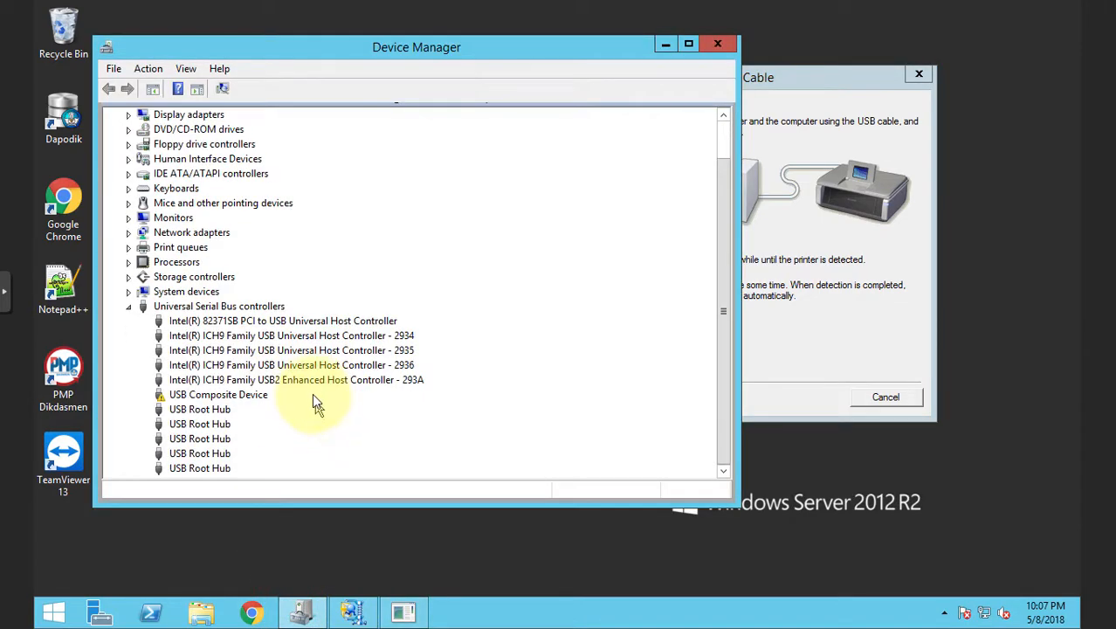
left_click(129, 248)
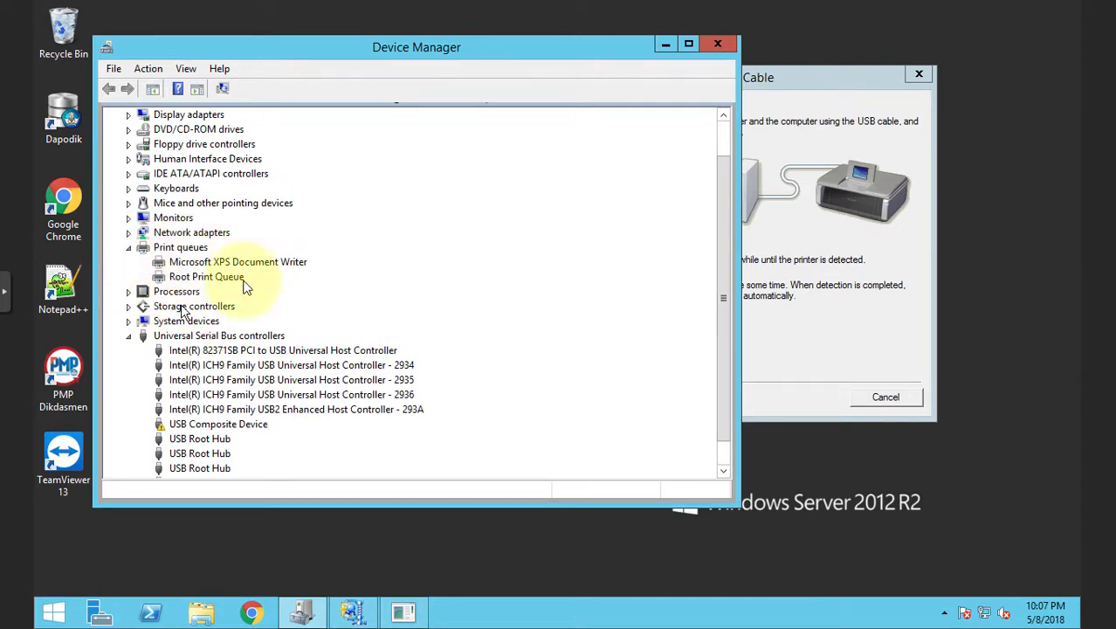
left_click(720, 45)
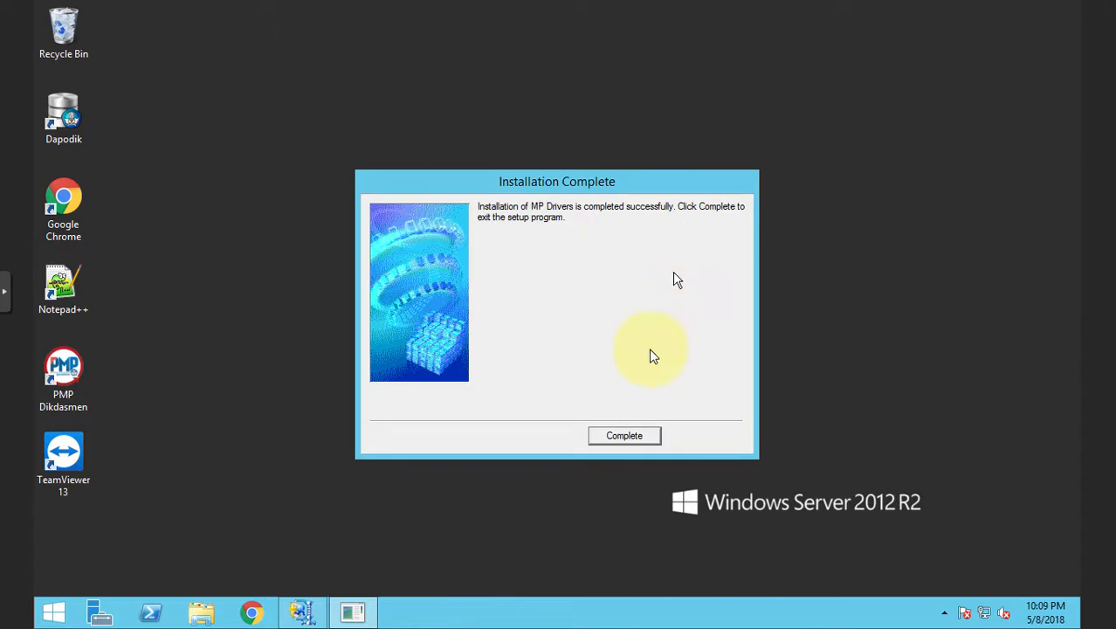
Step: Complete and exit the MP Drivers setup, and reopen Device Manager
left_click(612, 435)
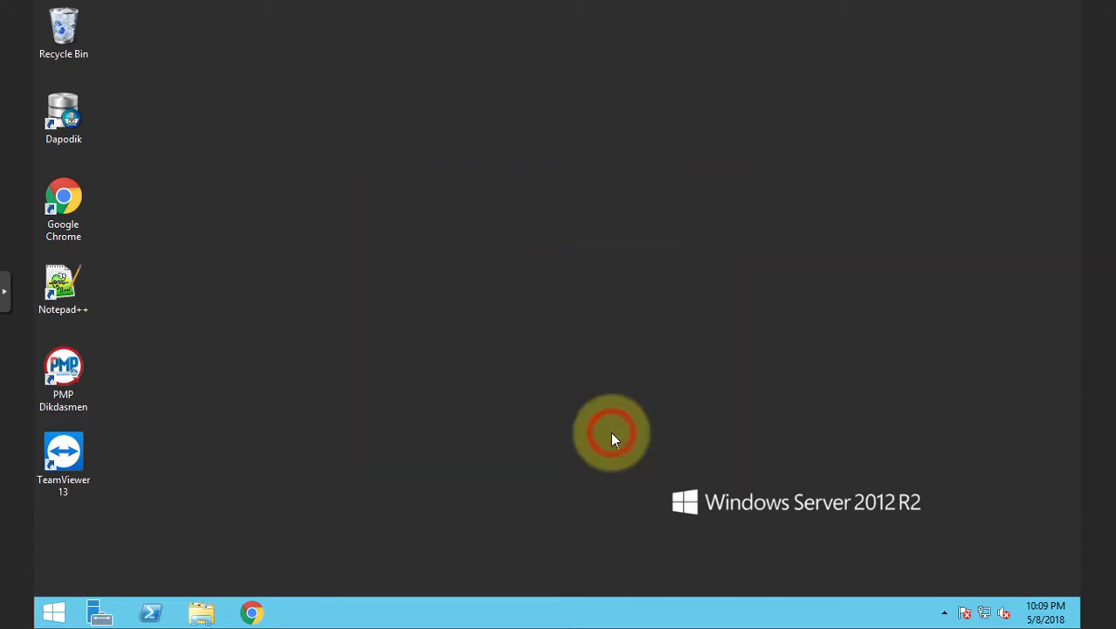
right_click(69, 606)
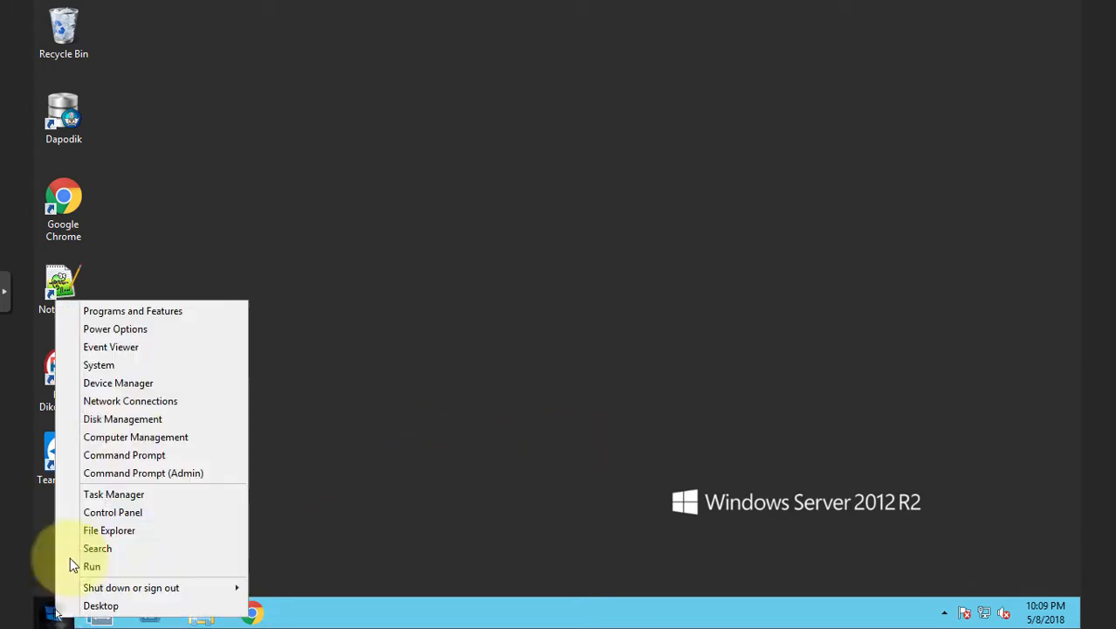
left_click(124, 387)
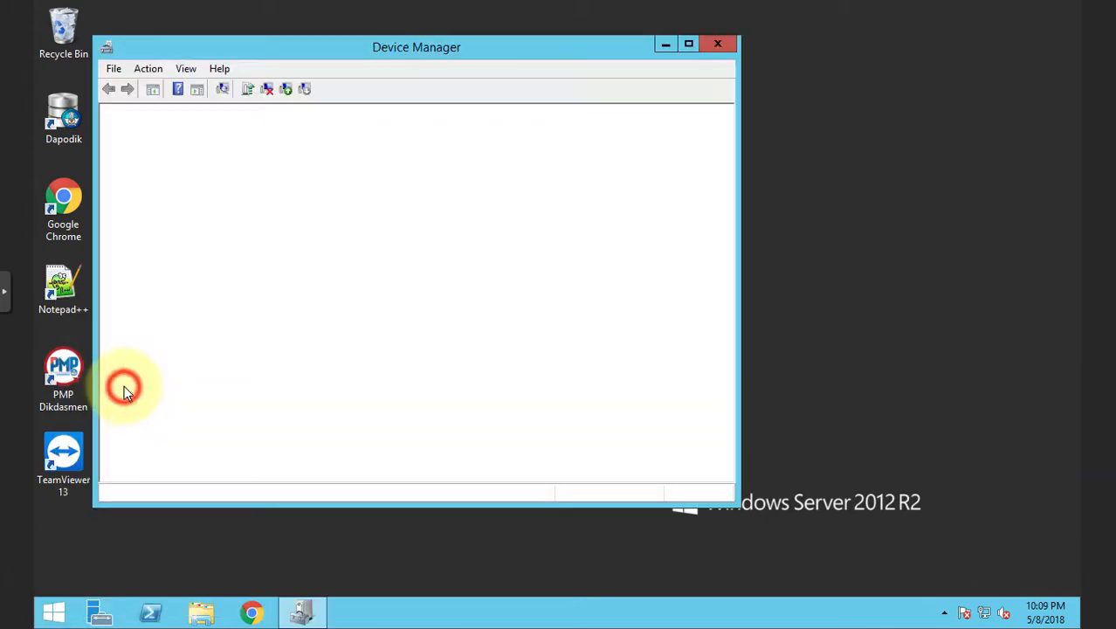
Step: Examine the Canon MX390 series FAX and Printer entries under Print queues and Printers
left_click(125, 288)
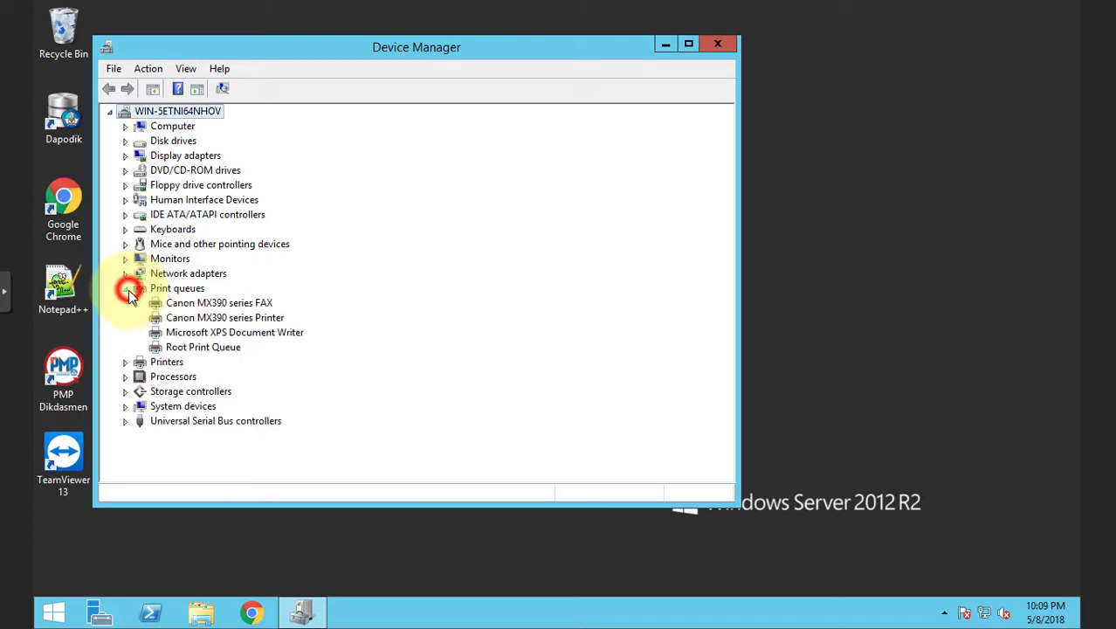
left_click(224, 304)
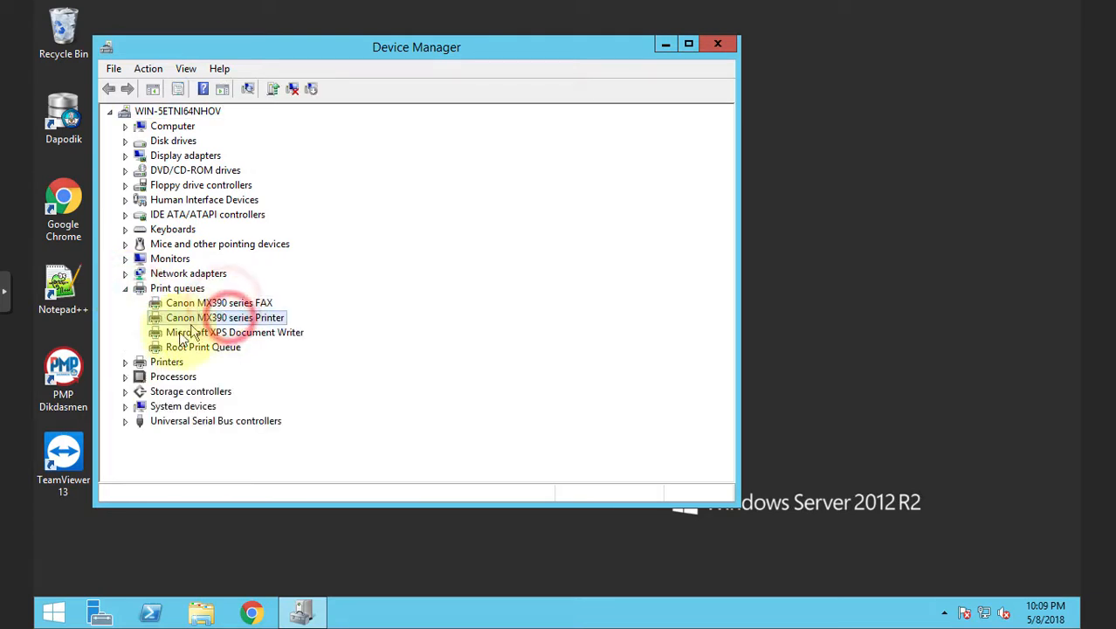
left_click(126, 362)
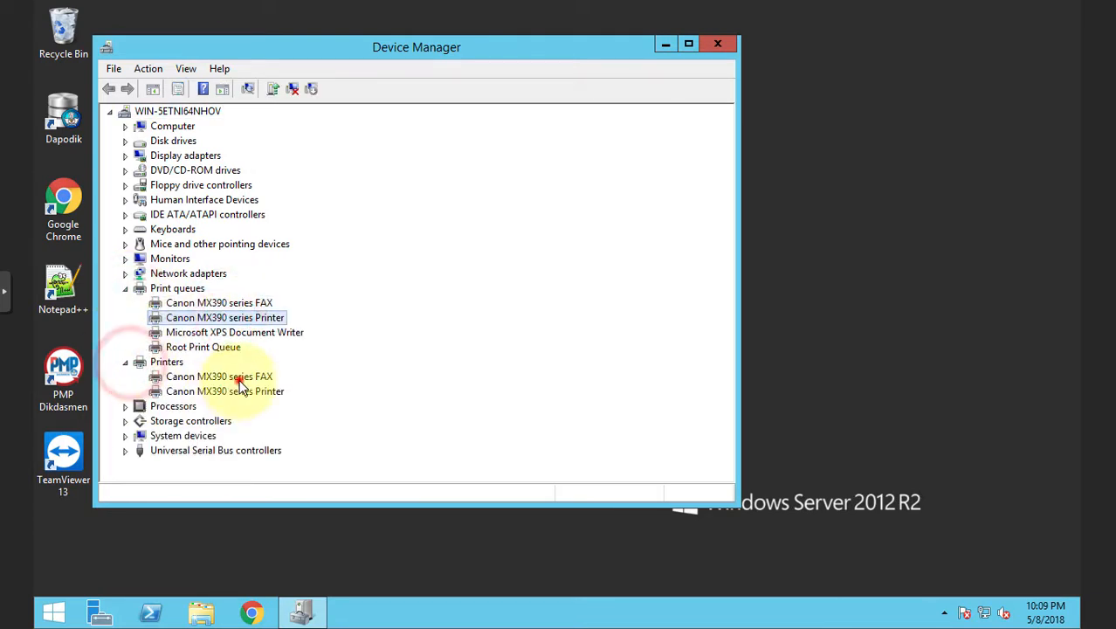
left_click(238, 390)
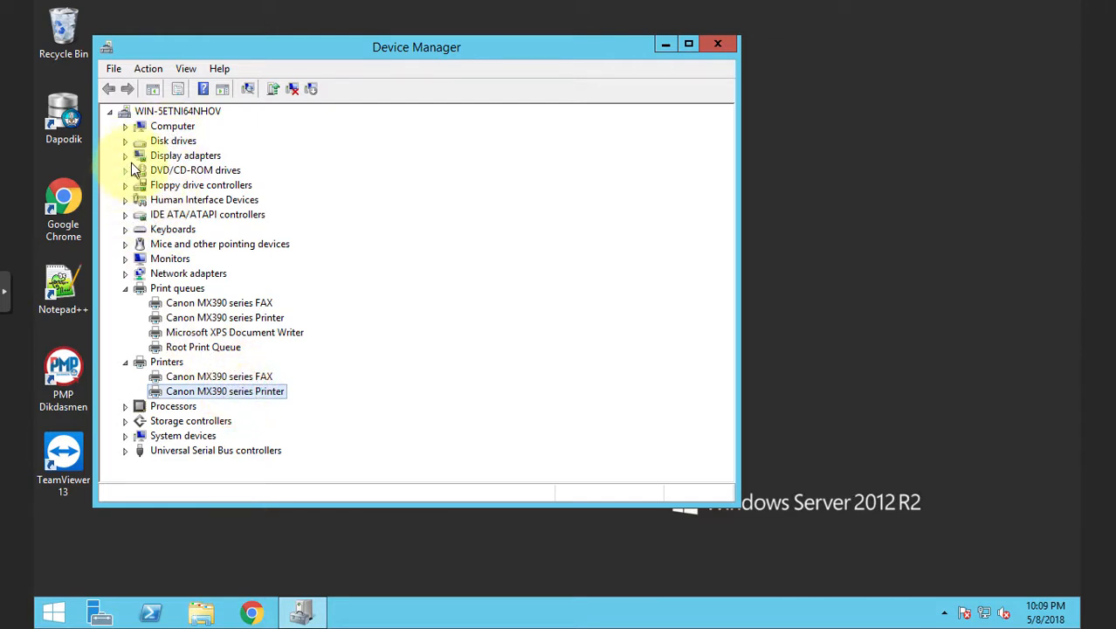
left_click(125, 274)
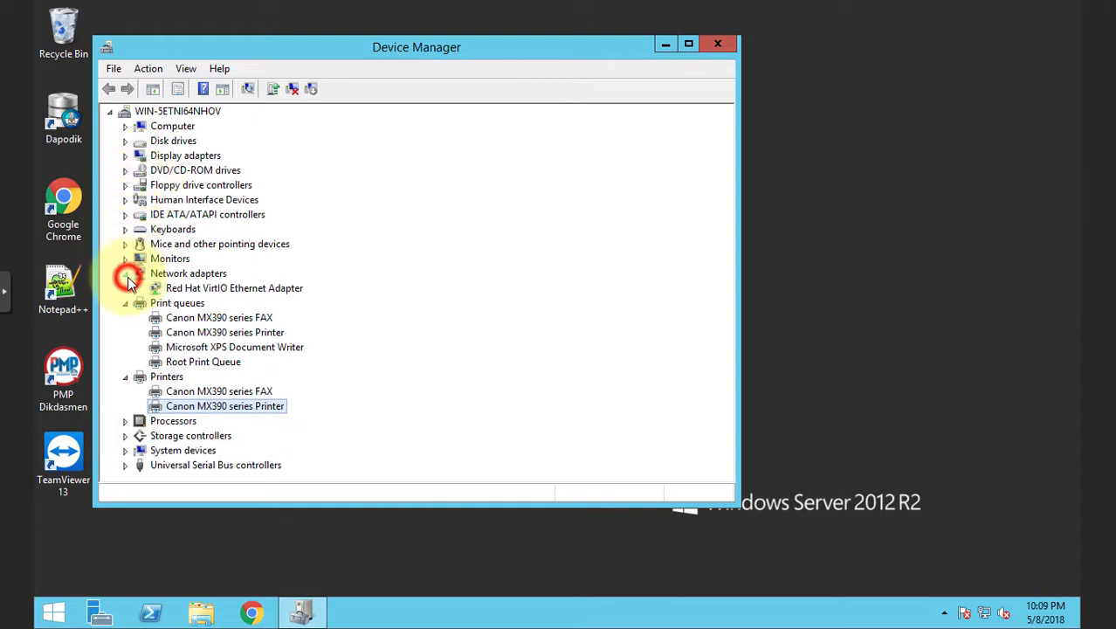
left_click(125, 274)
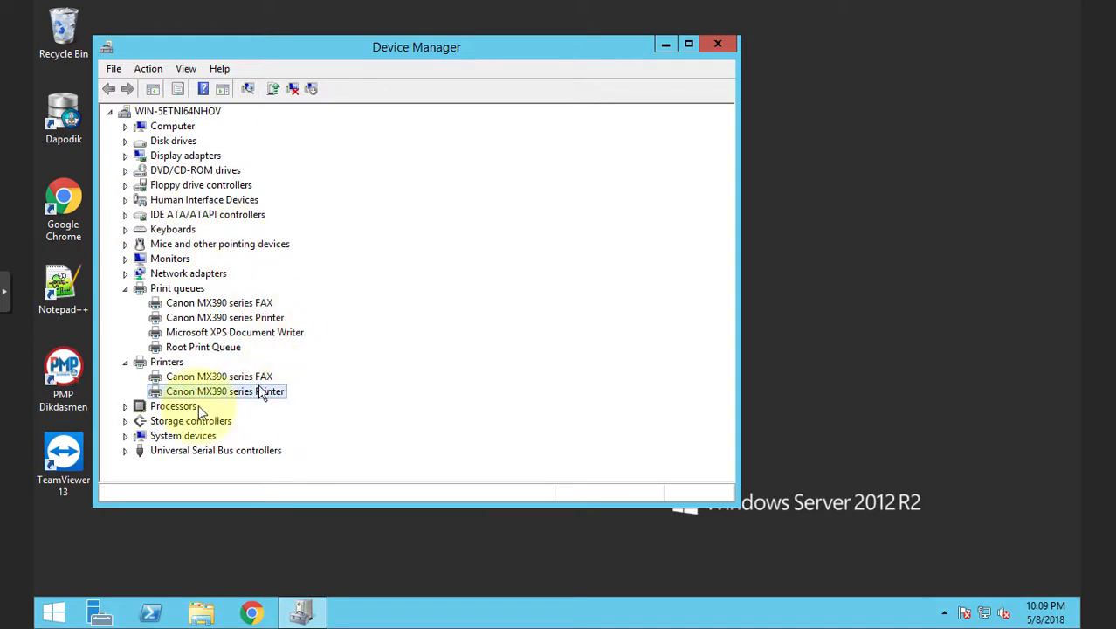
left_click(214, 390)
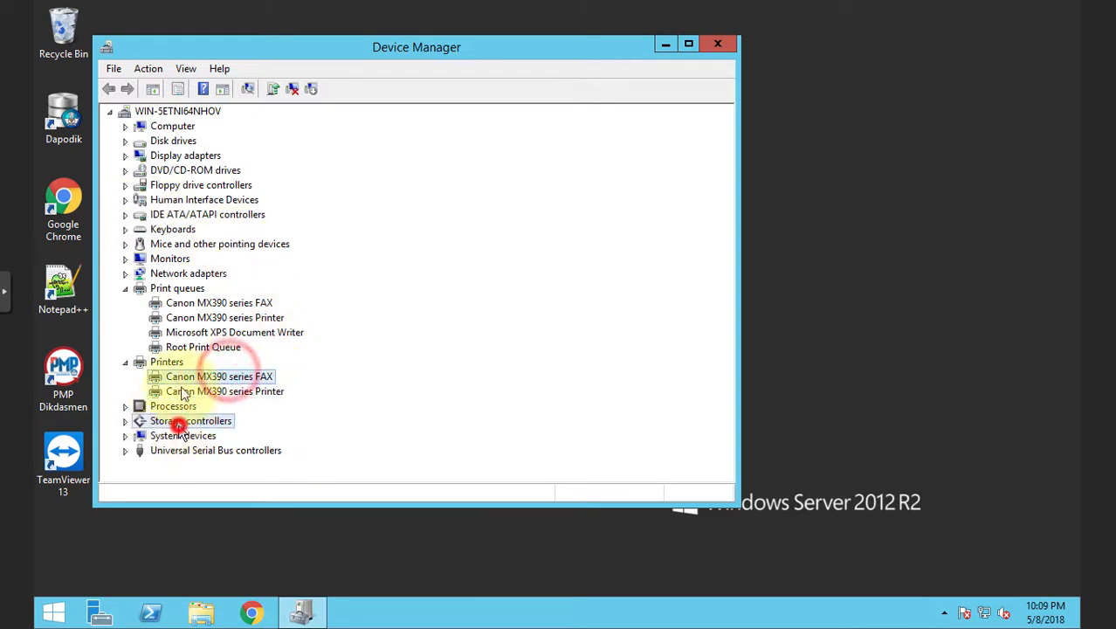
left_click(162, 420)
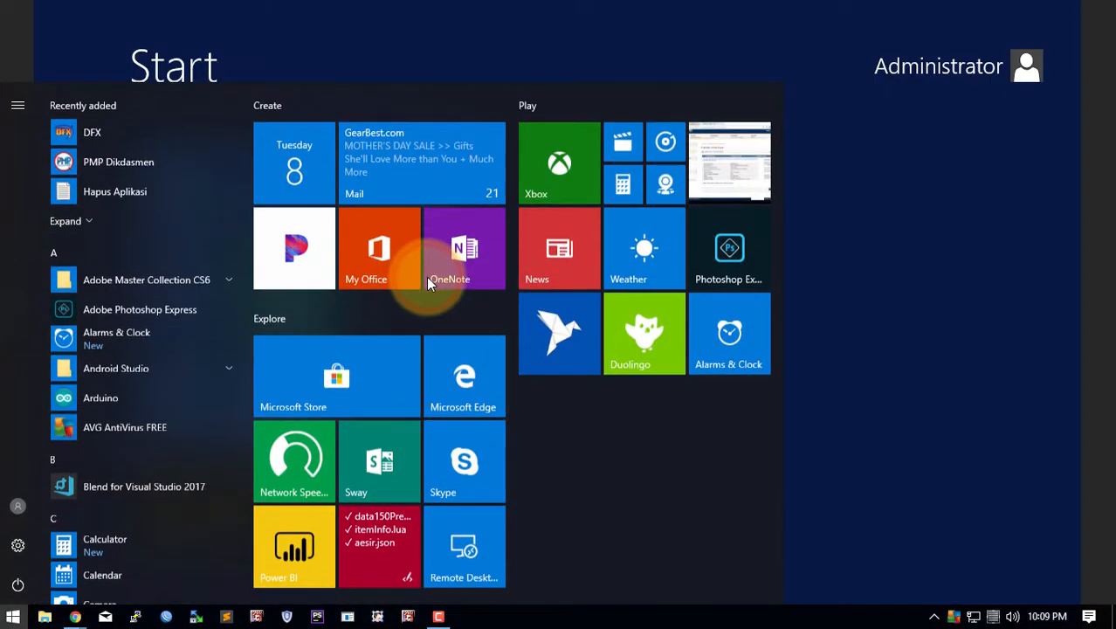
Step: Return to the VM's console window, search the server's Start screen for the scan utility, and launch IJ Scan Utility
key("alt+Tab")
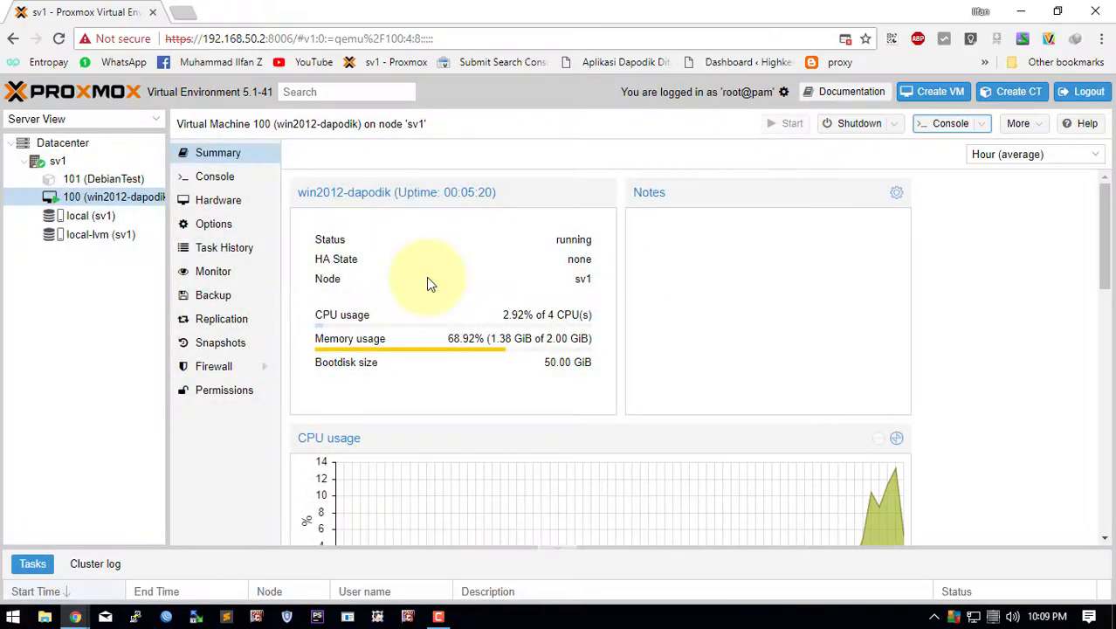
left_click(75, 616)
left_click(561, 552)
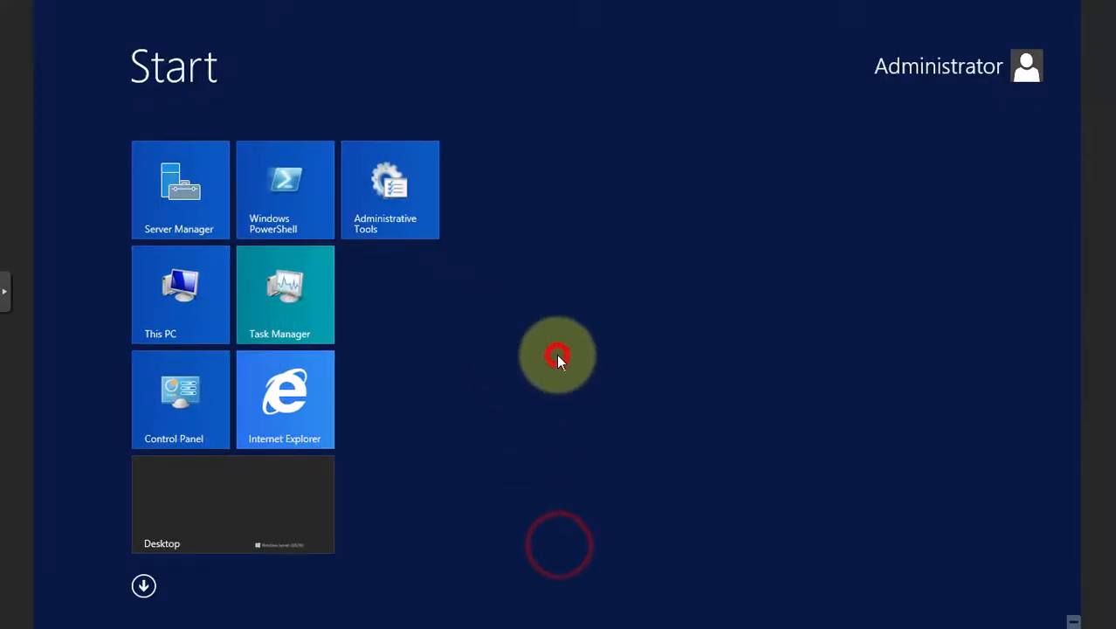
type("scan Utility")
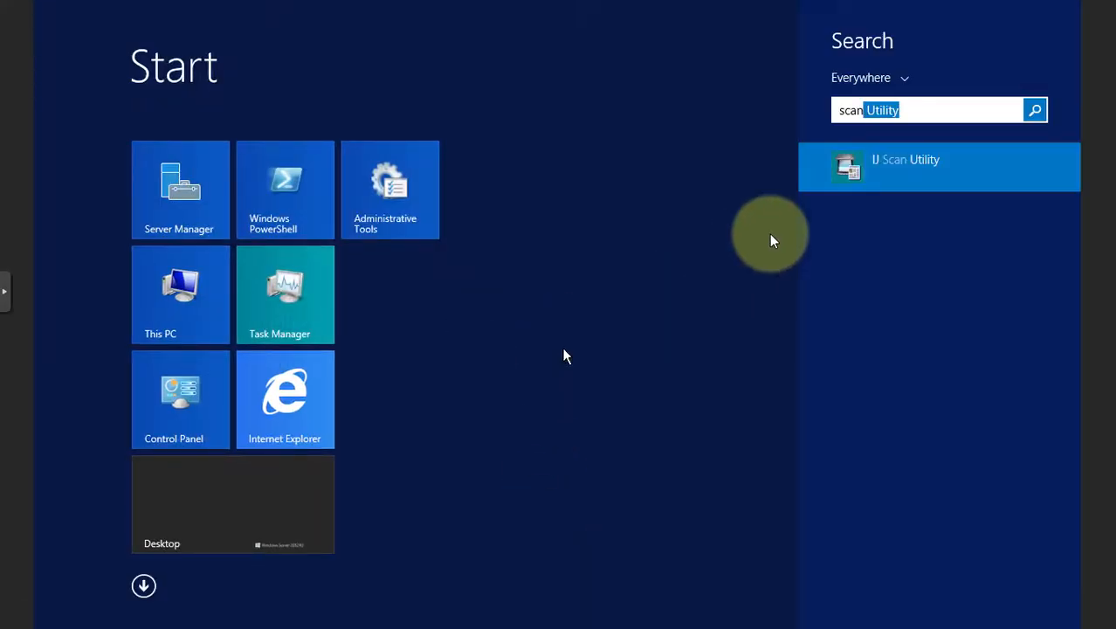
left_click(940, 167)
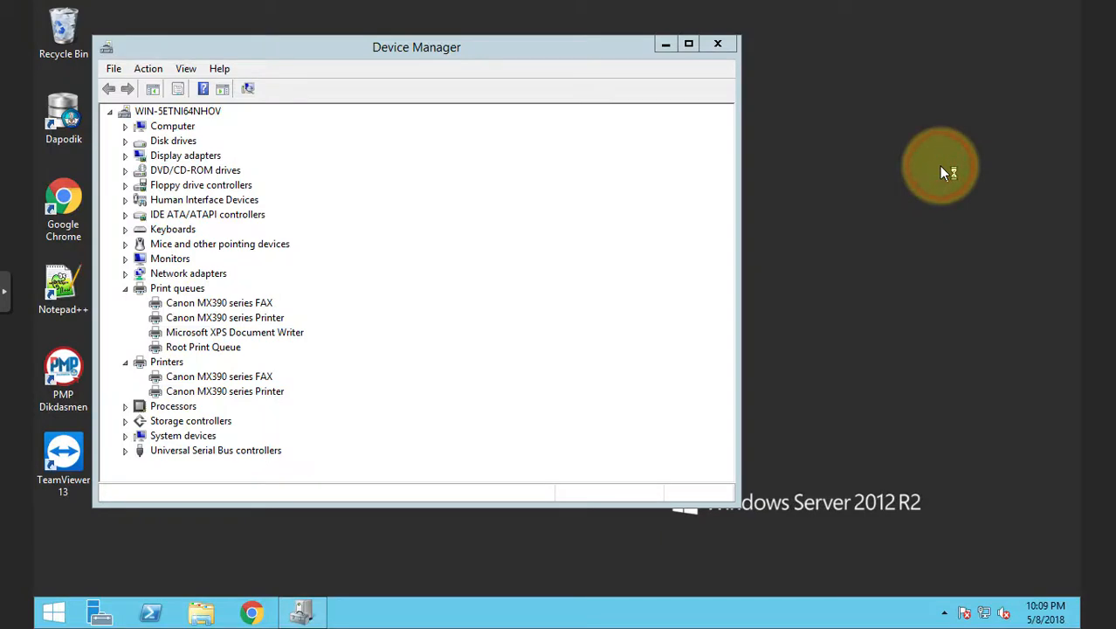
Step: Check the Product Name list in Canon IJ Scan Utility, closing Device Manager along the way, and close the utility
left_click(603, 265)
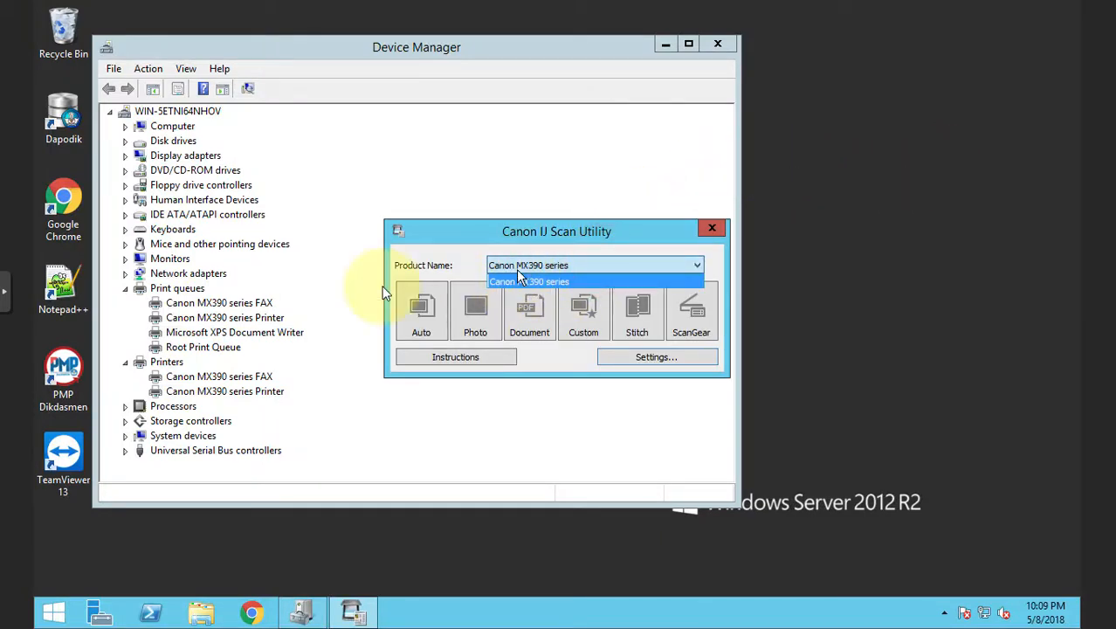
left_click(147, 245)
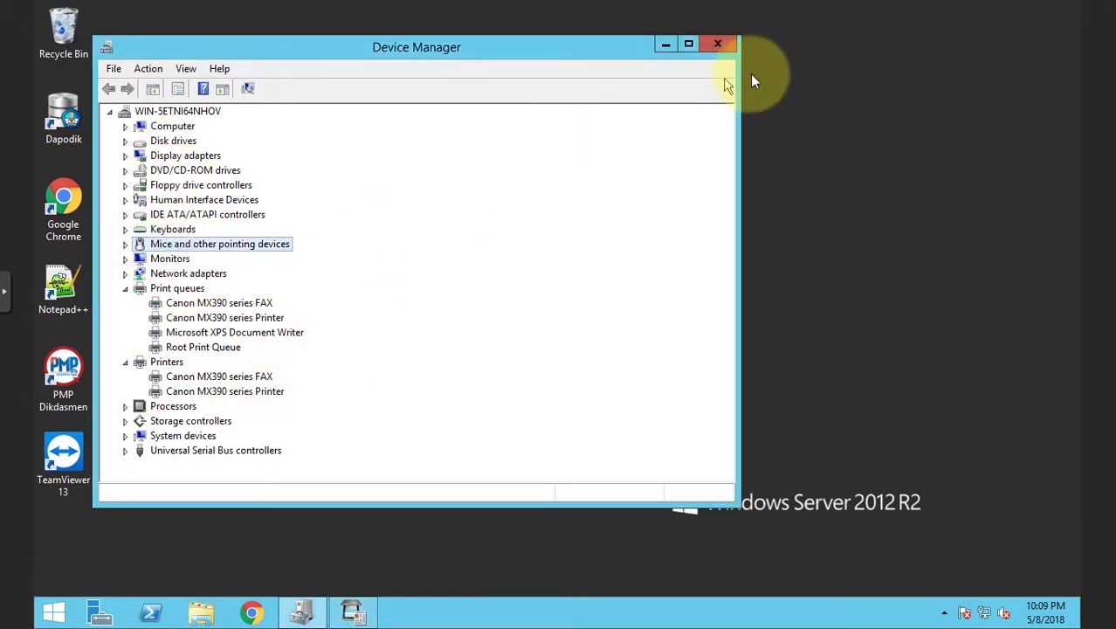
left_click(718, 43)
left_click_drag(515, 248, 411, 188)
left_click(568, 208)
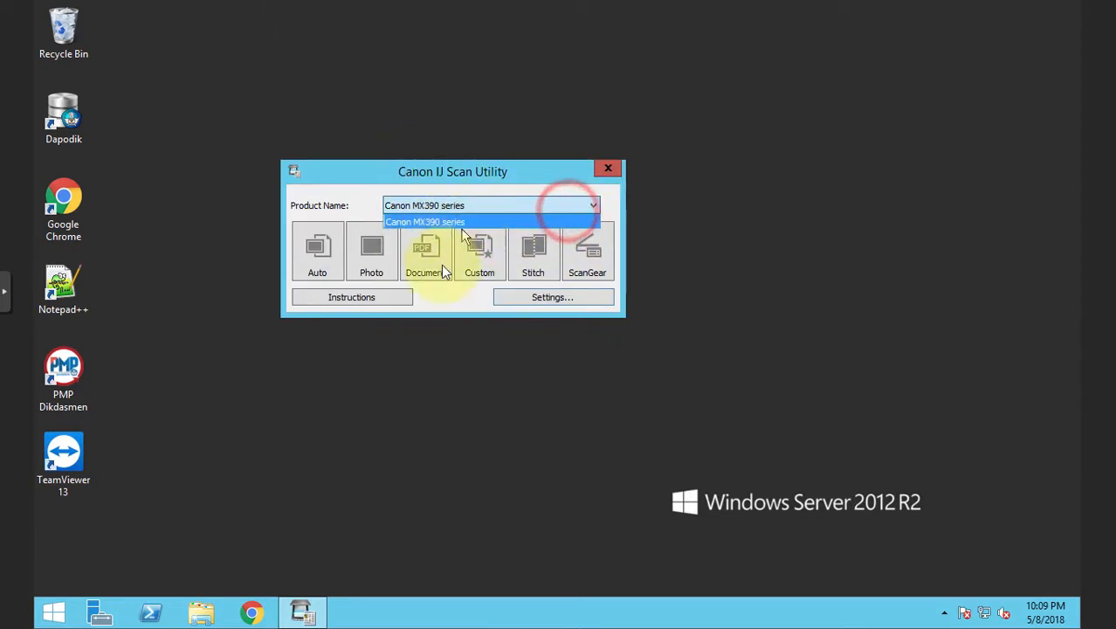
left_click(453, 344)
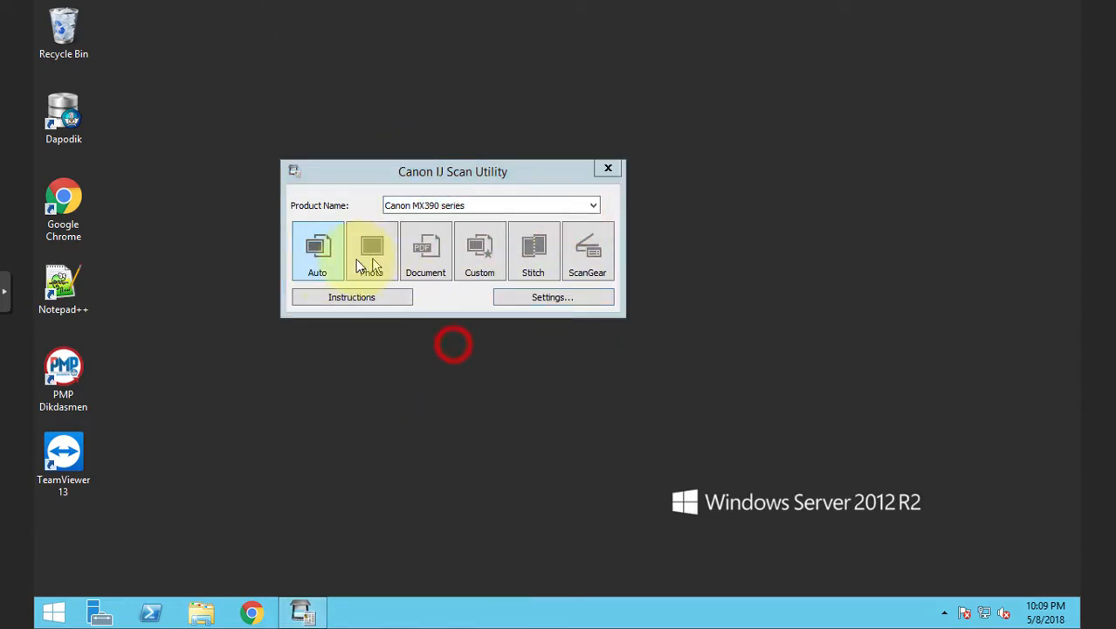
left_click(618, 170)
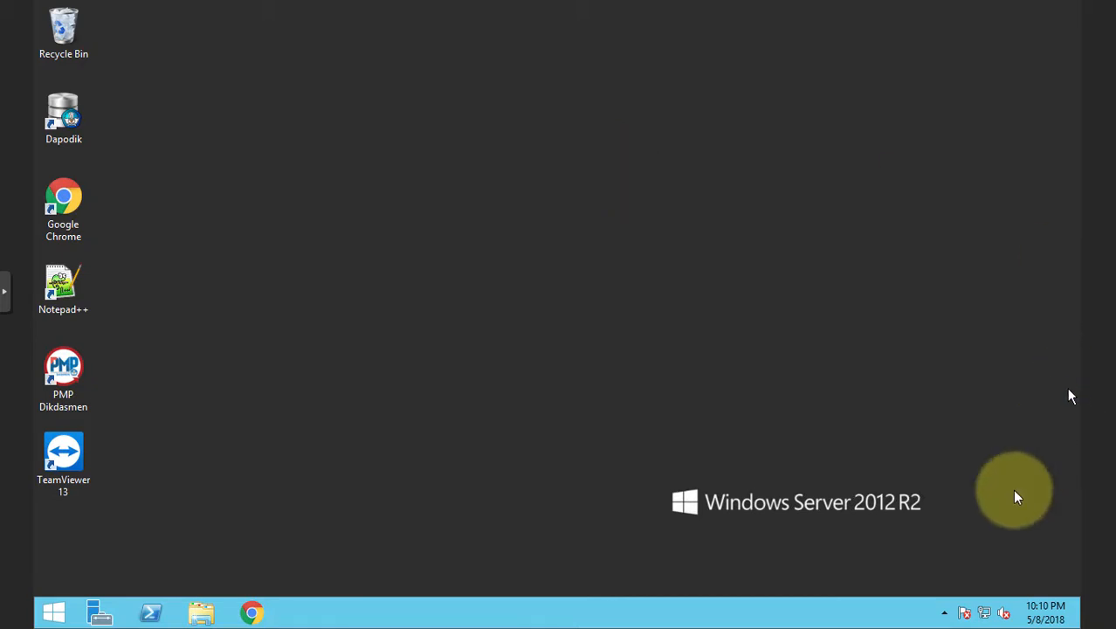
Step: Check the Windows Firewall status through Network and Sharing Center, close the window, and refresh the desktop
right_click(985, 613)
left_click(990, 610)
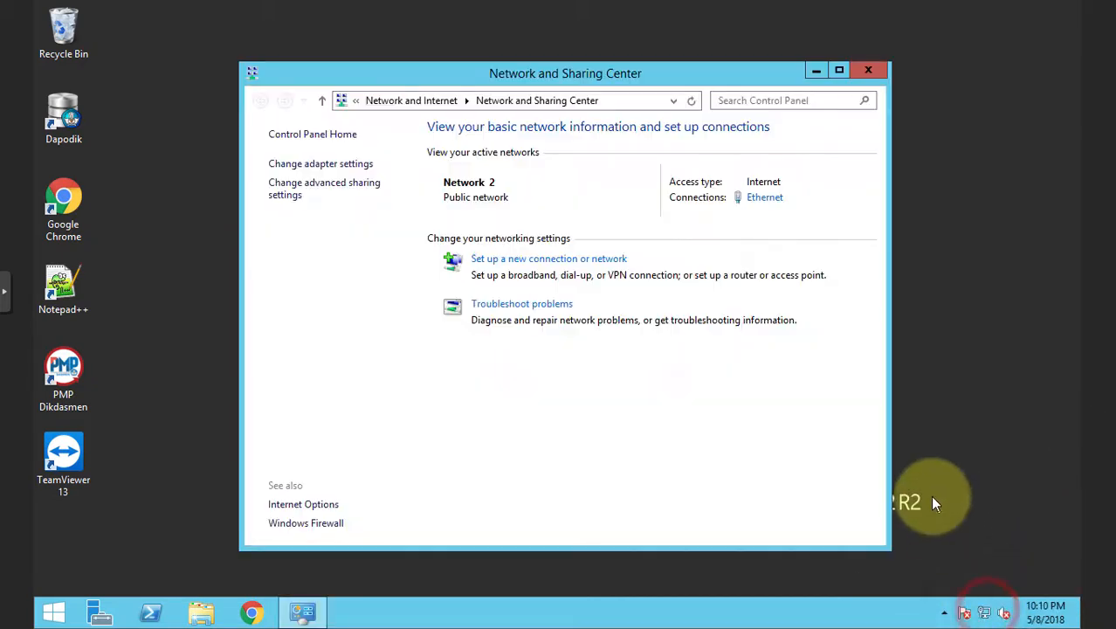
left_click(312, 522)
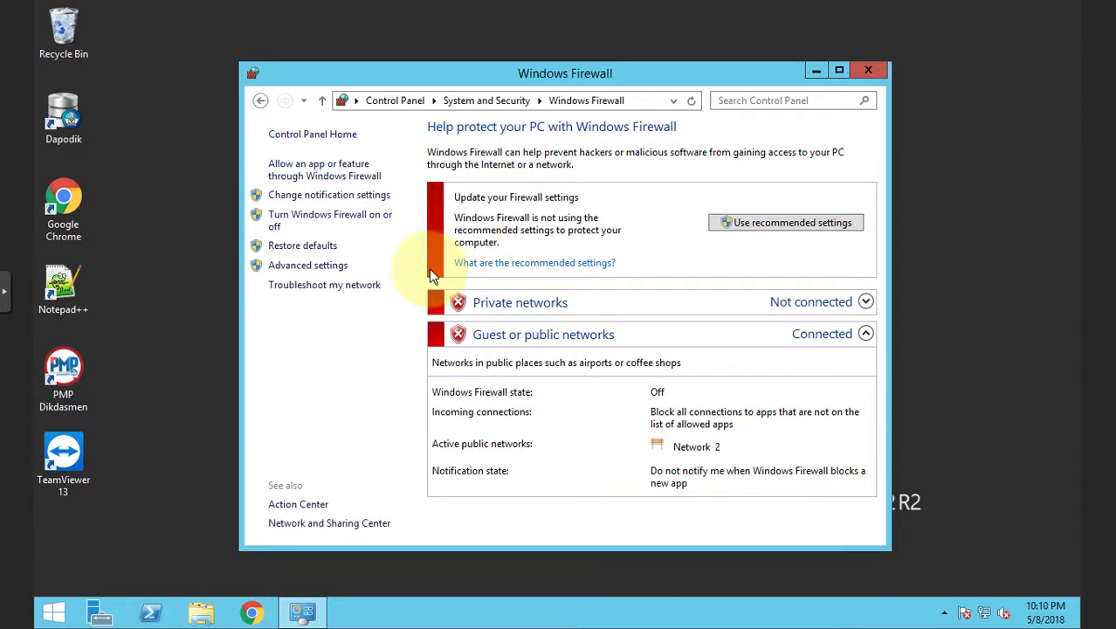
left_click(869, 72)
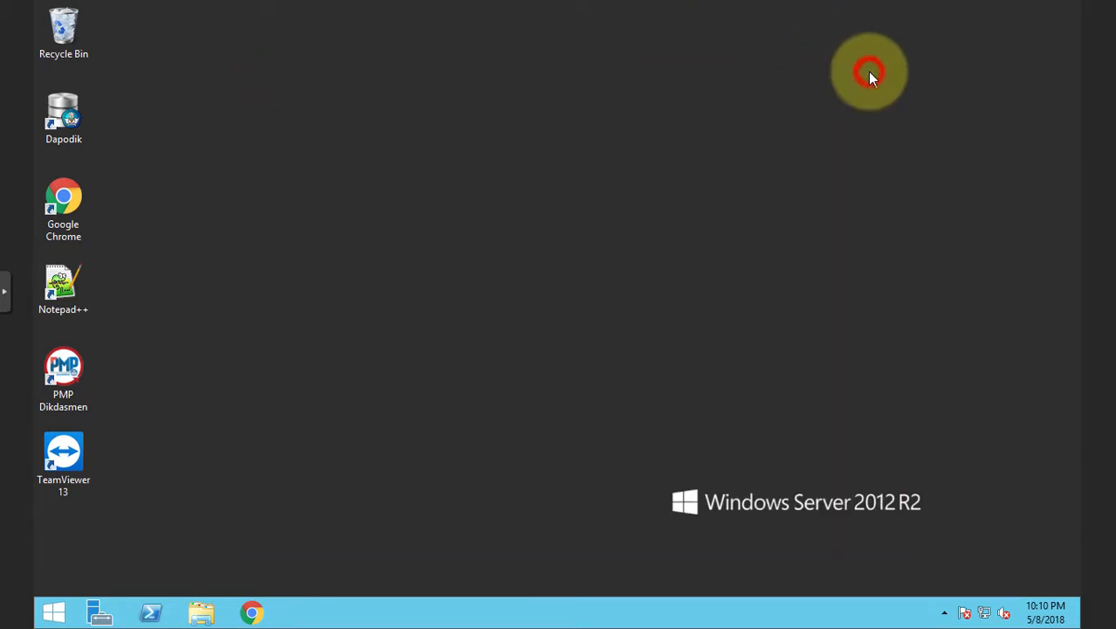
right_click(405, 126)
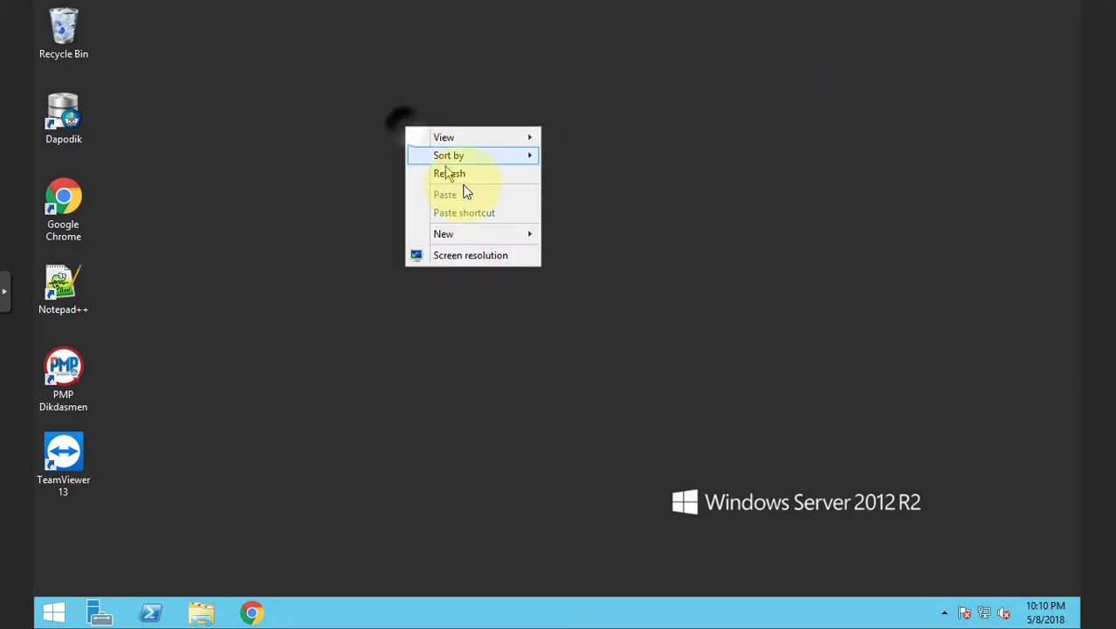
left_click(455, 174)
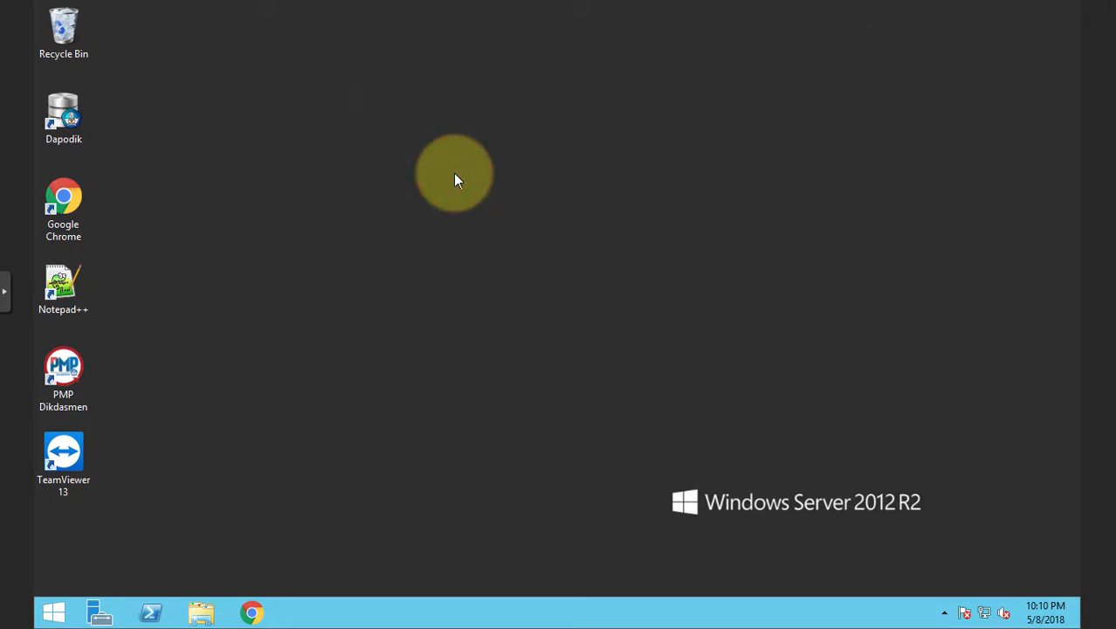
Step: Find Devices and Printers by searching for "print" and open the printer properties of the Canon MX390 series Printer
left_click(69, 617)
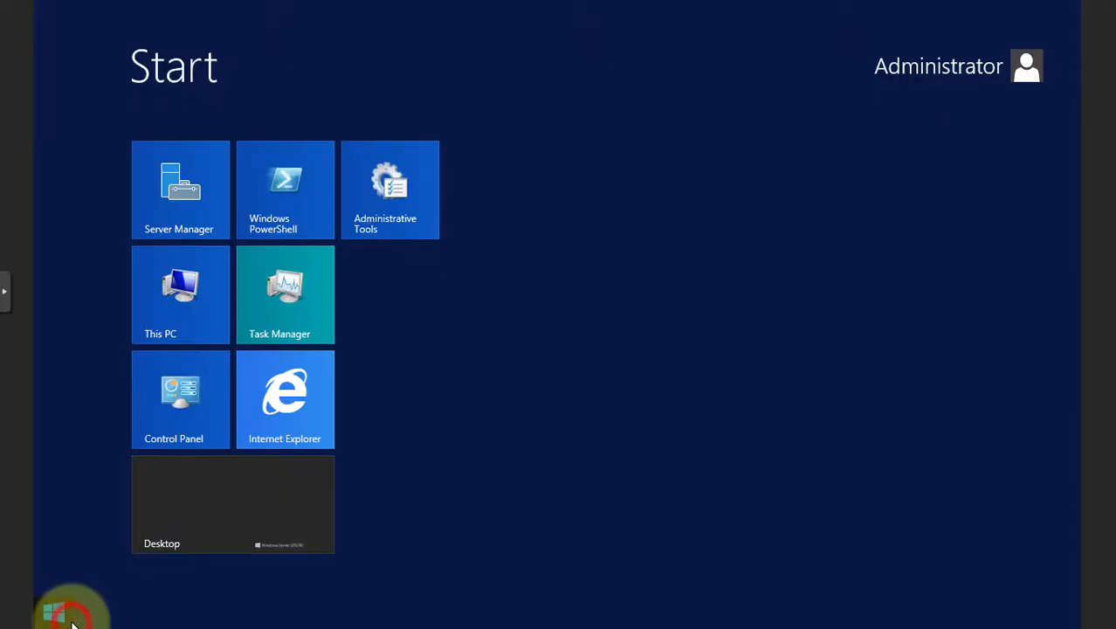
type("print")
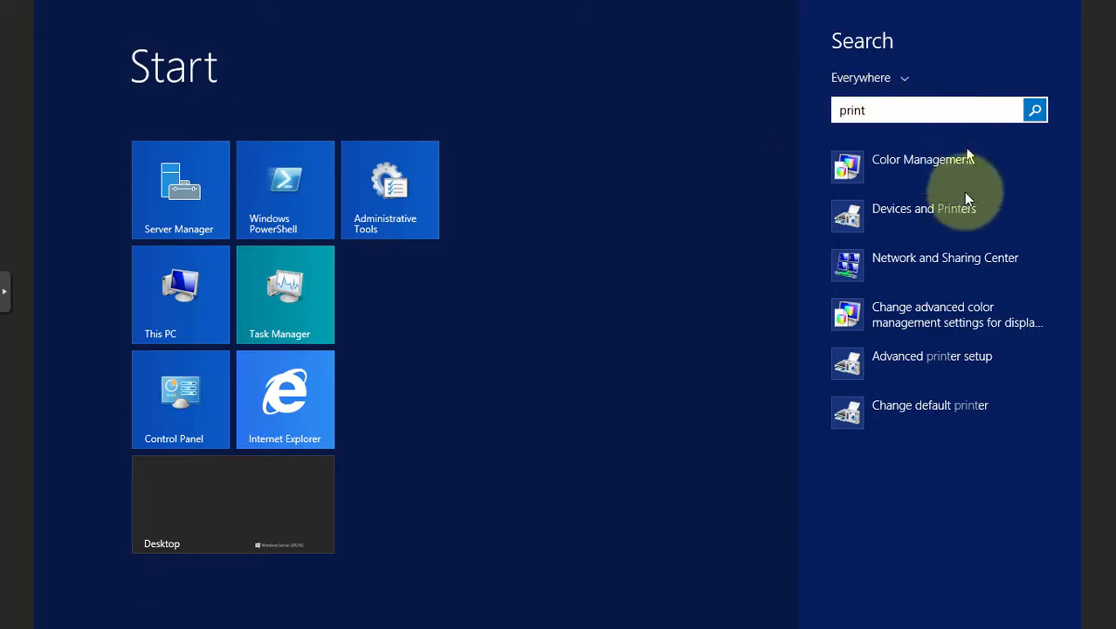
left_click(955, 212)
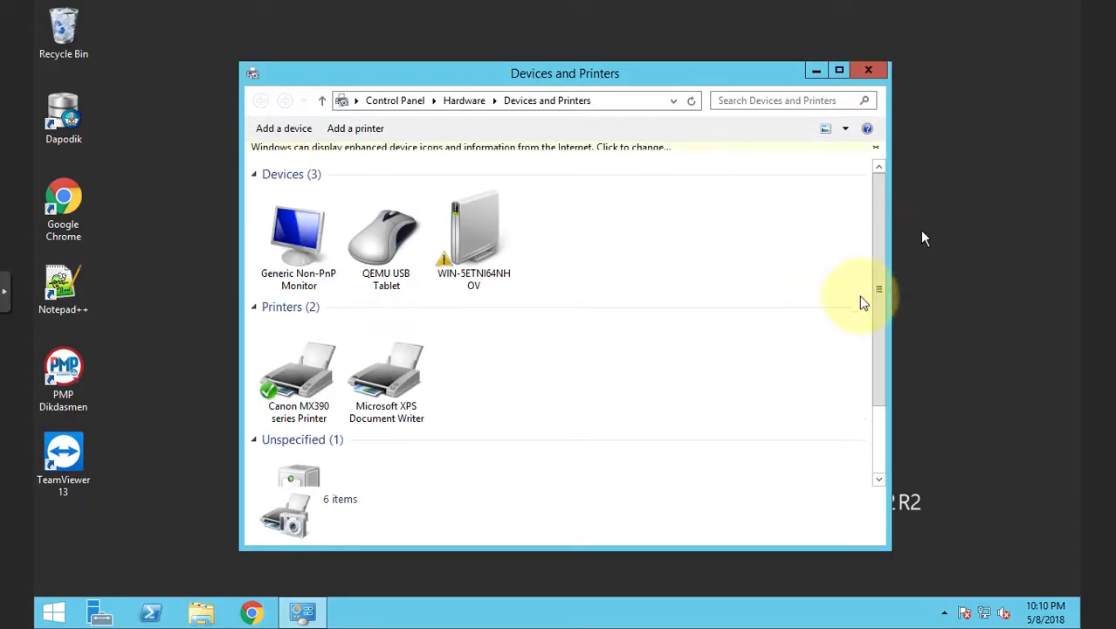
scroll(705, 345, "down", 1)
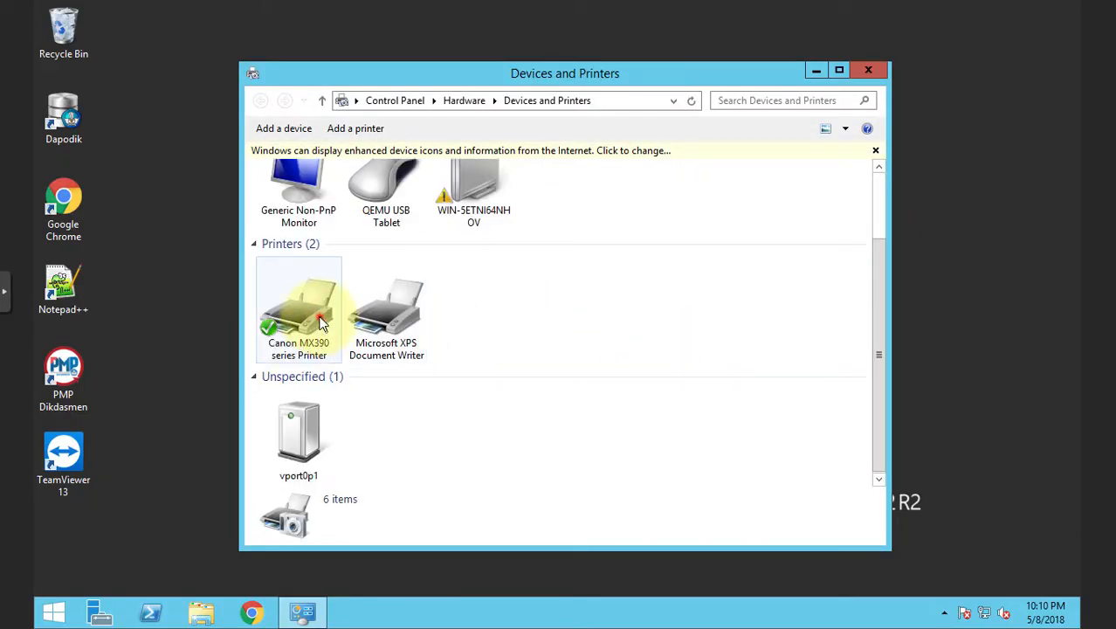
left_click(307, 310)
right_click(336, 318)
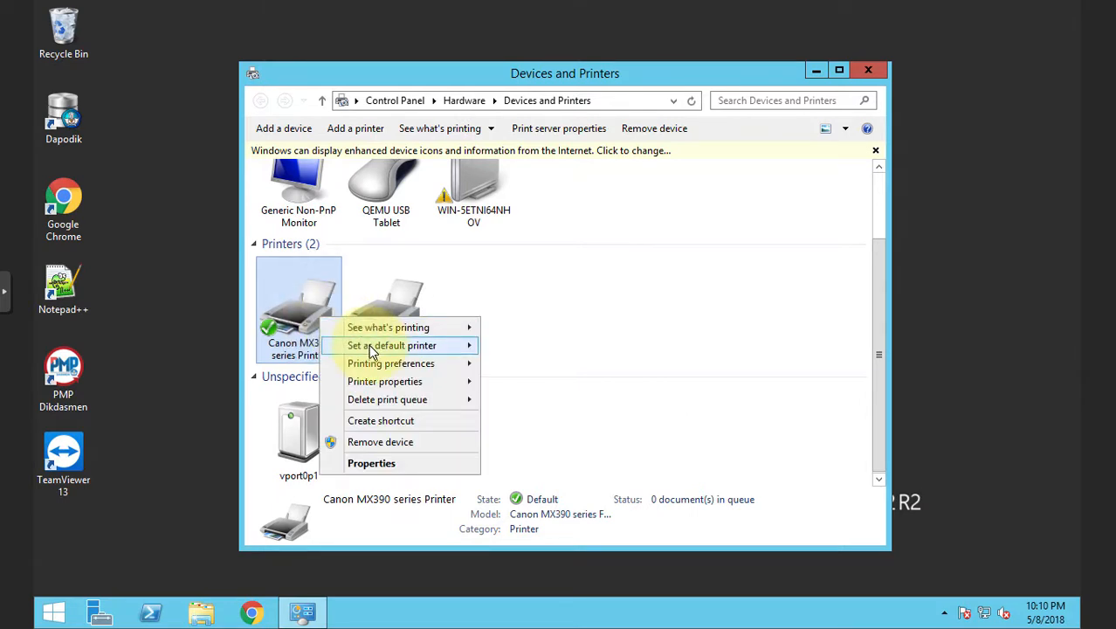
mouse_move(369, 344)
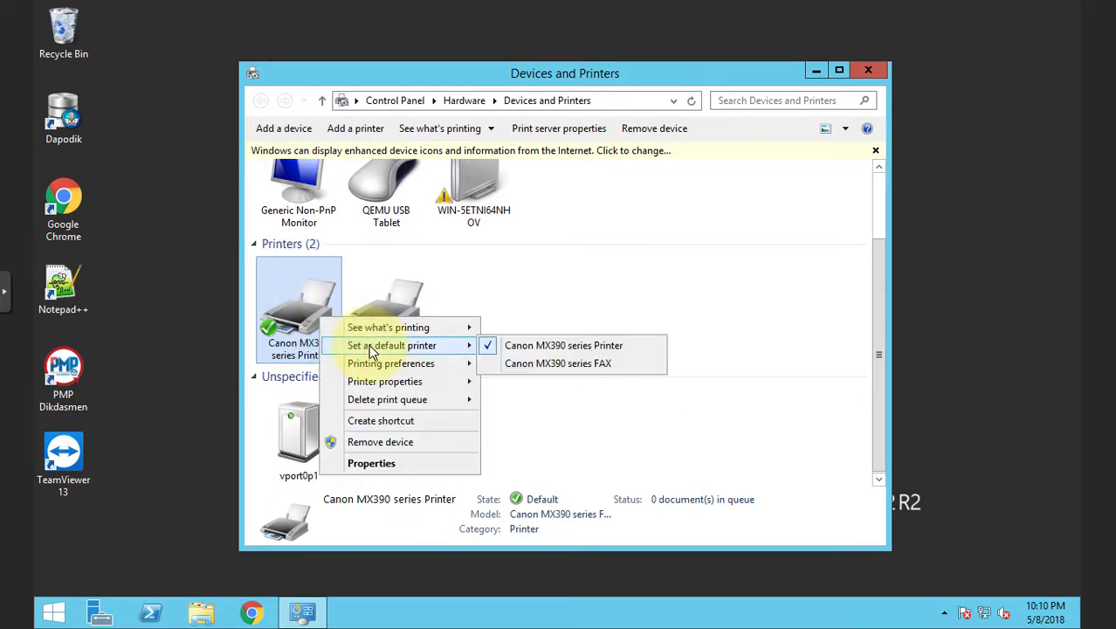
mouse_move(376, 388)
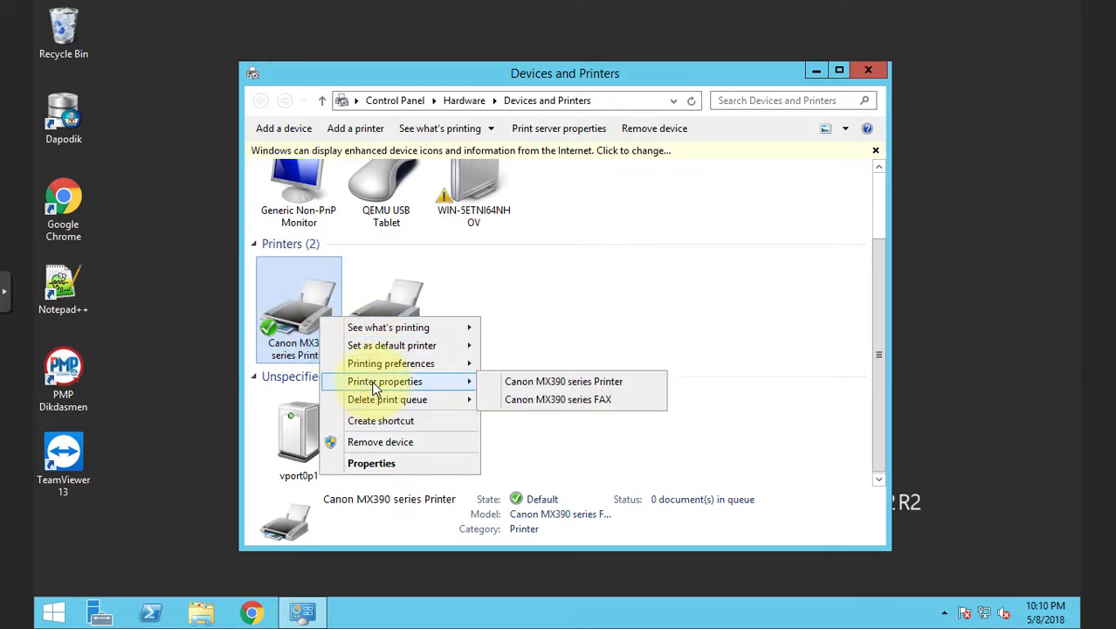
left_click(549, 381)
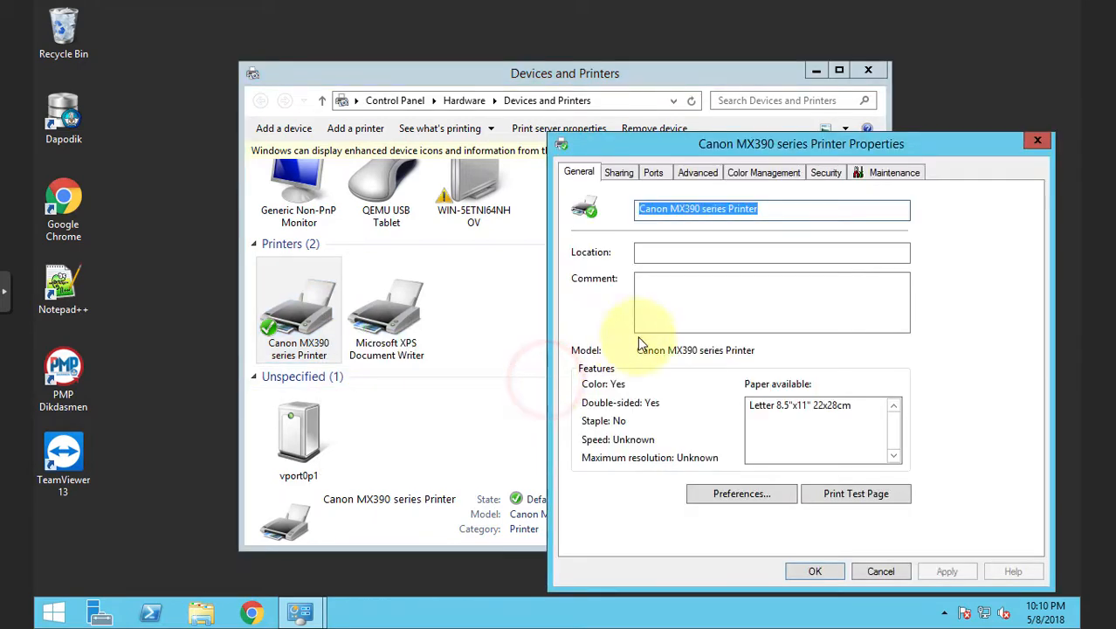
left_click_drag(755, 144, 484, 85)
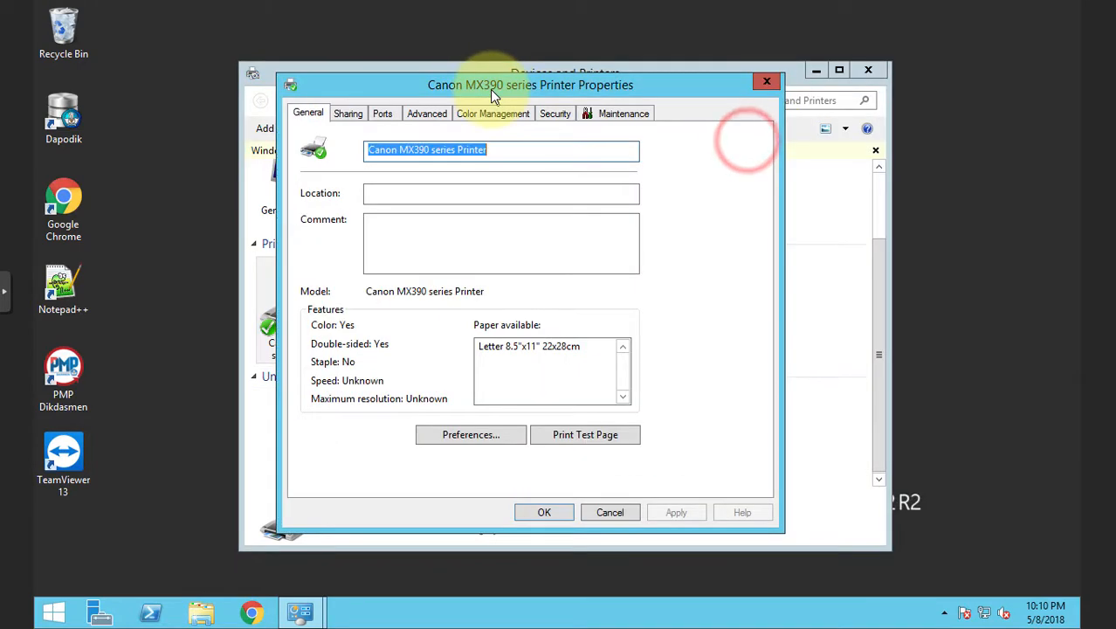
Step: Share the Canon MX390 printer as MX390-PrintServer, apply the change, and close its properties and Devices and Printers
left_click(350, 114)
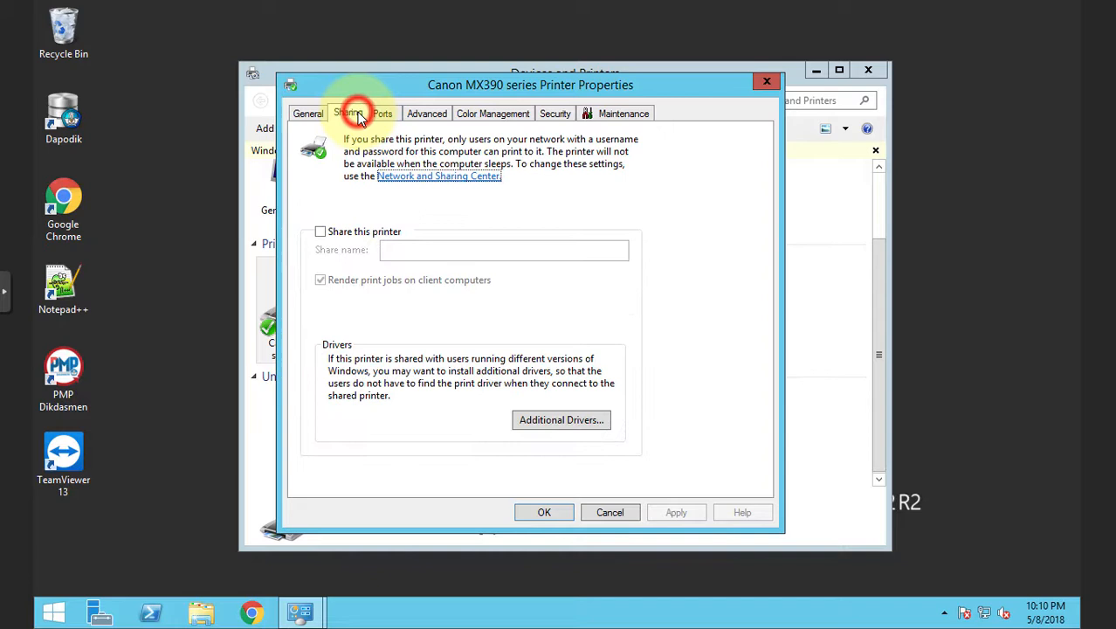
left_click(321, 231)
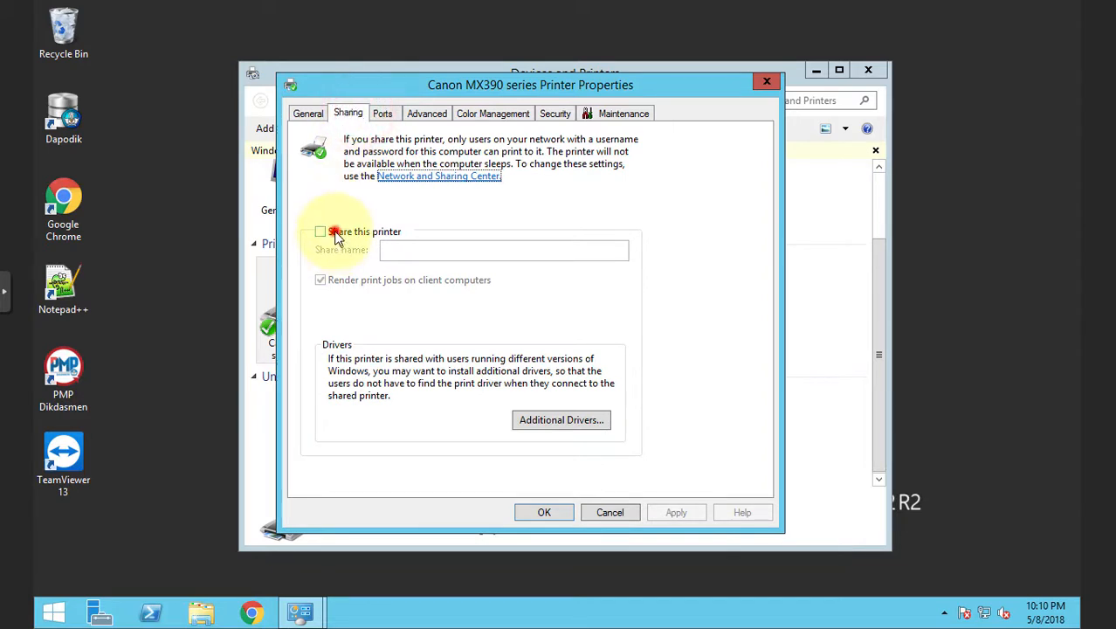
left_click(528, 258)
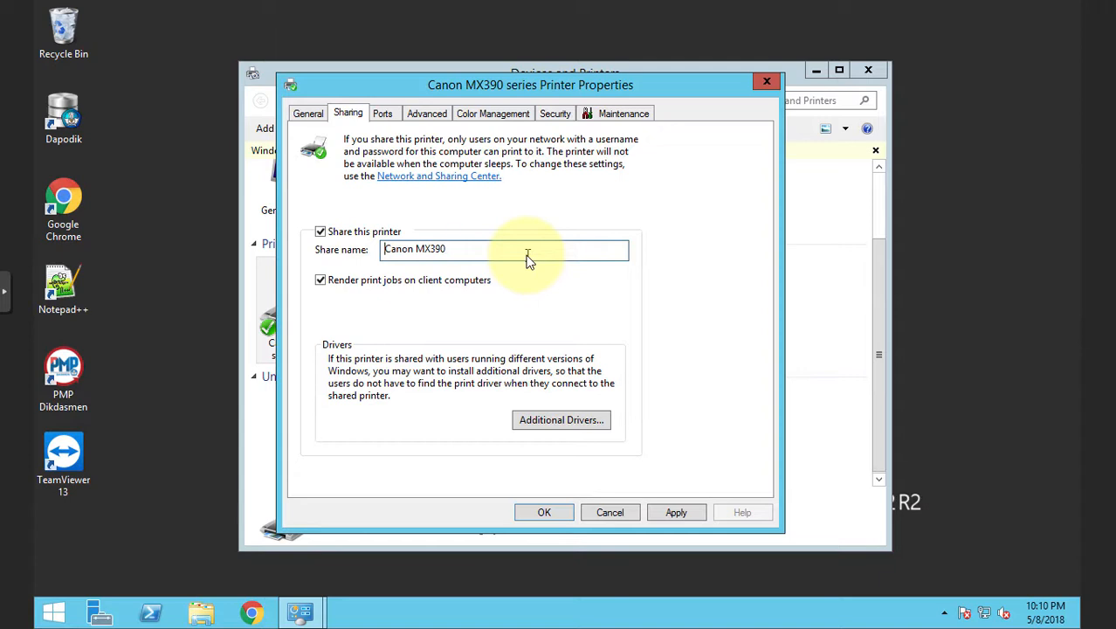
key("Delete")
key("Delete")
key("Delete")
key("Delete")
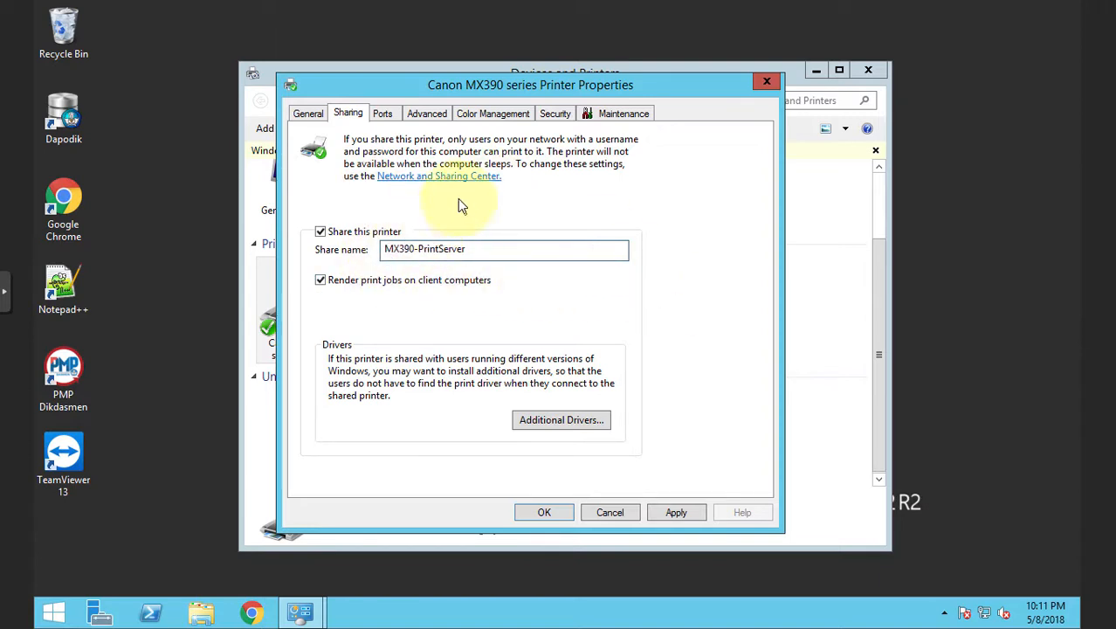
left_click(665, 514)
left_click(556, 516)
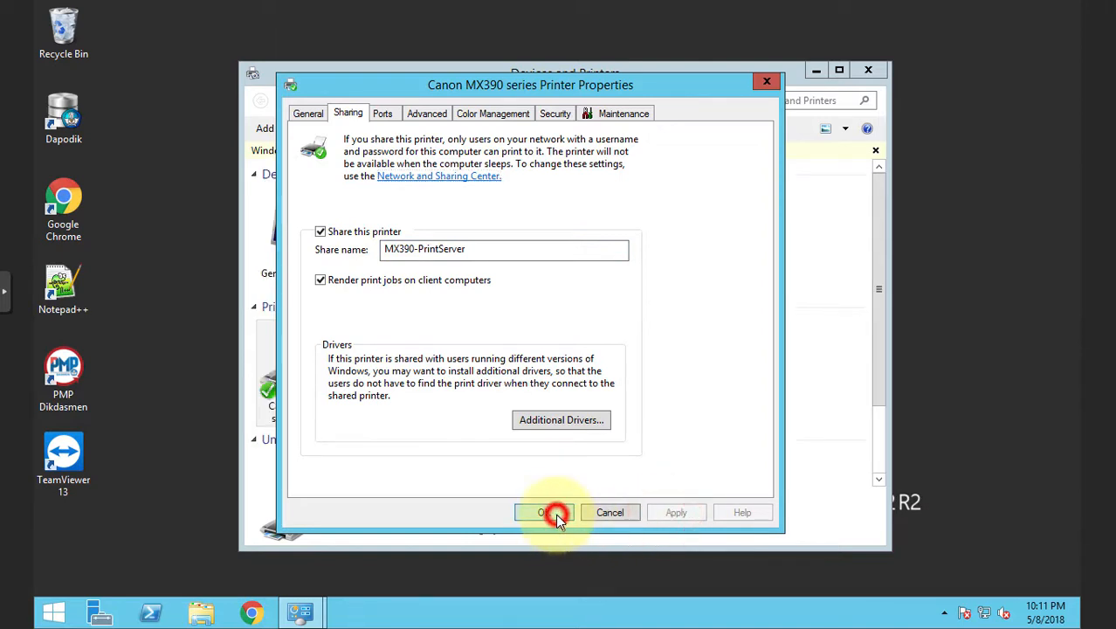
left_click(861, 72)
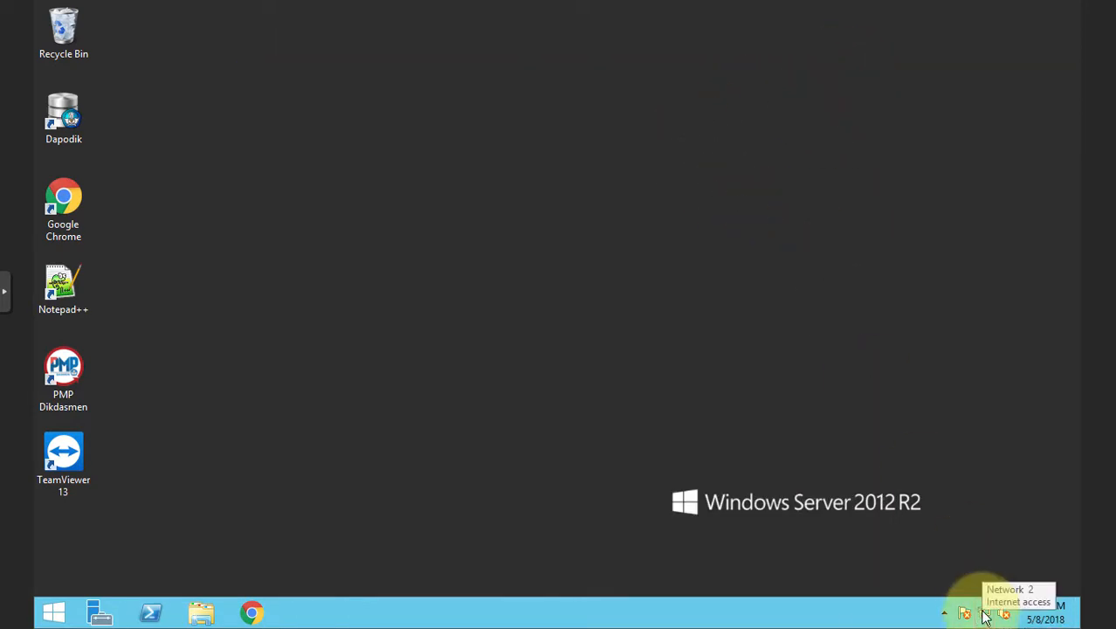
Step: Look up the server's IPv4 address in the Ethernet connection details and close the network windows
right_click(985, 617)
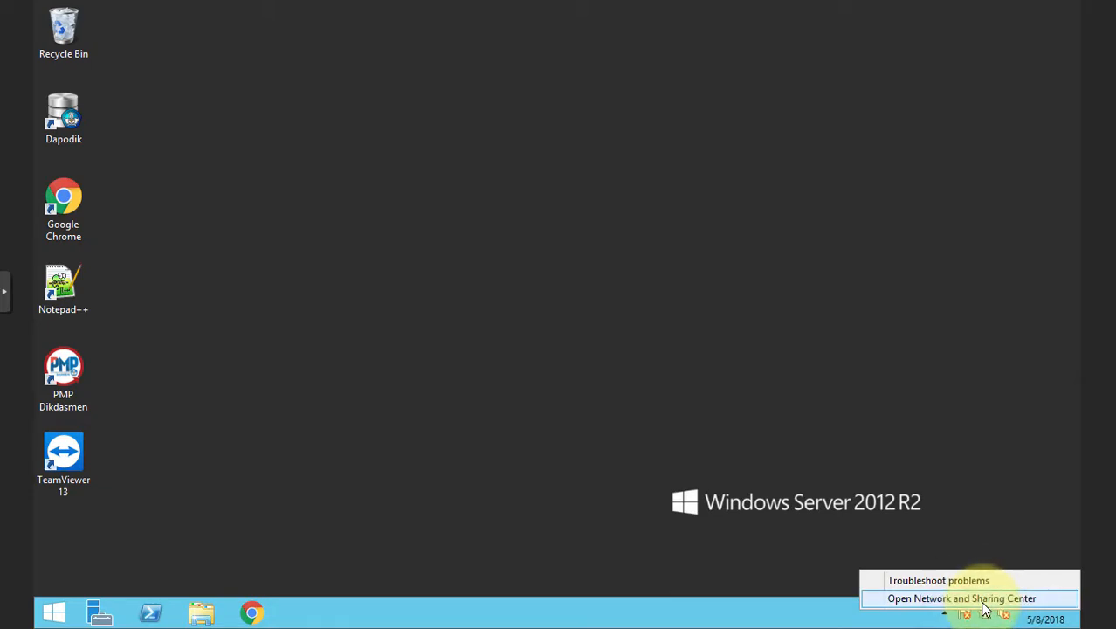
left_click(984, 601)
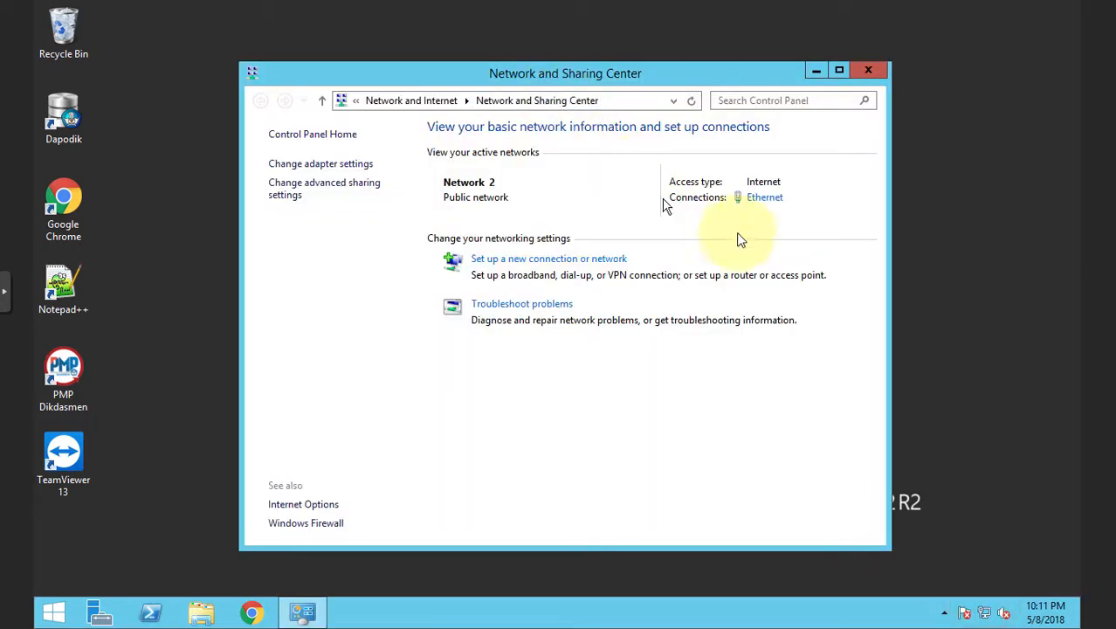
left_click(756, 200)
left_click(471, 292)
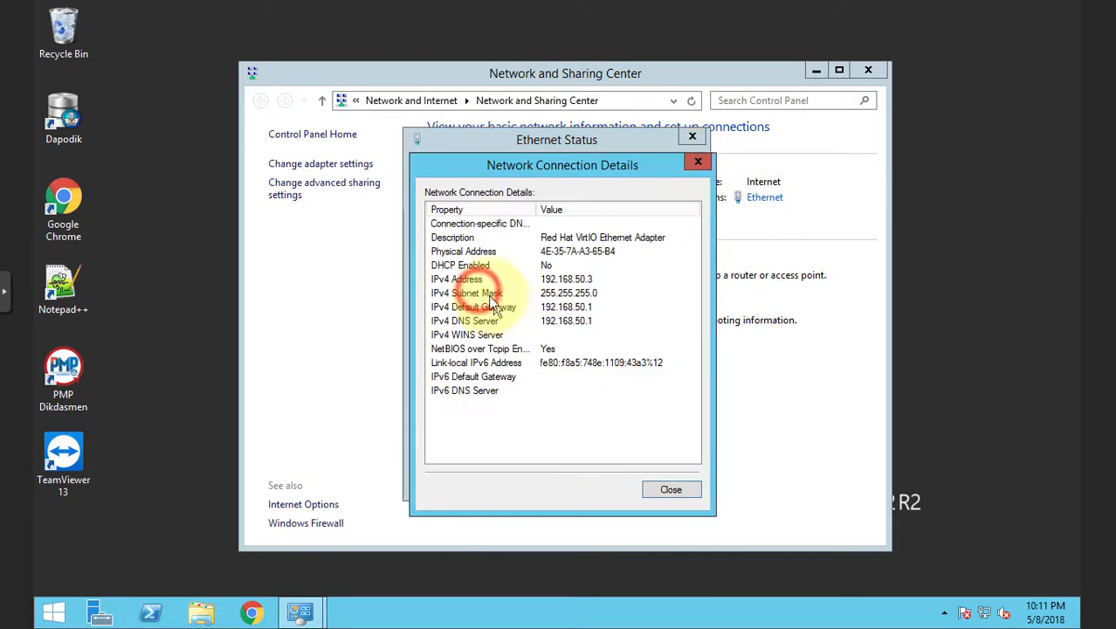
left_click(588, 281)
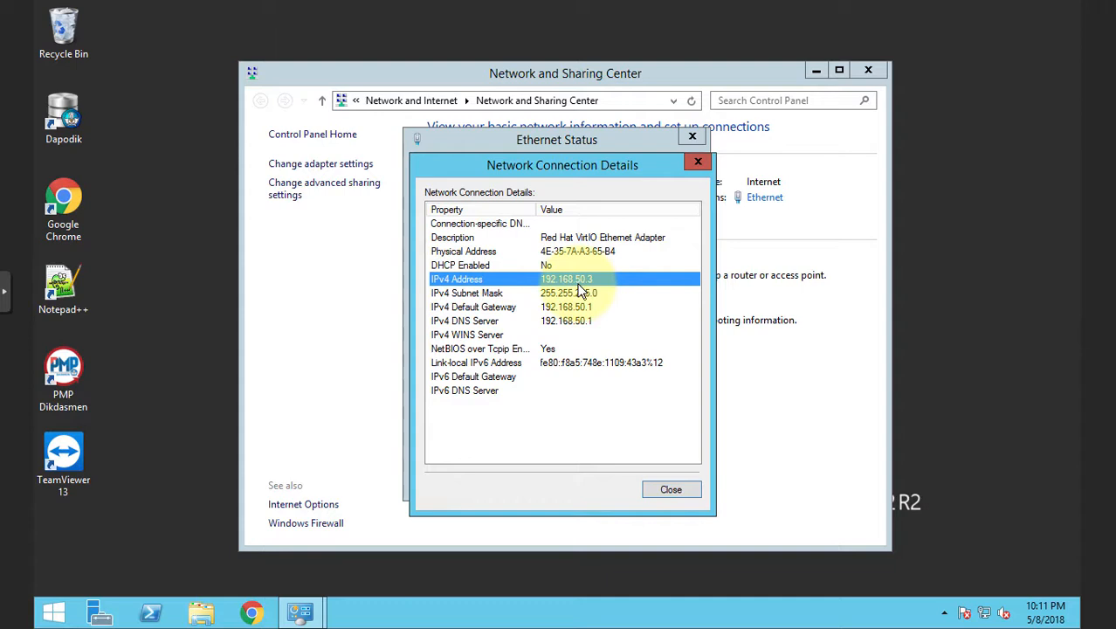
left_click(666, 483)
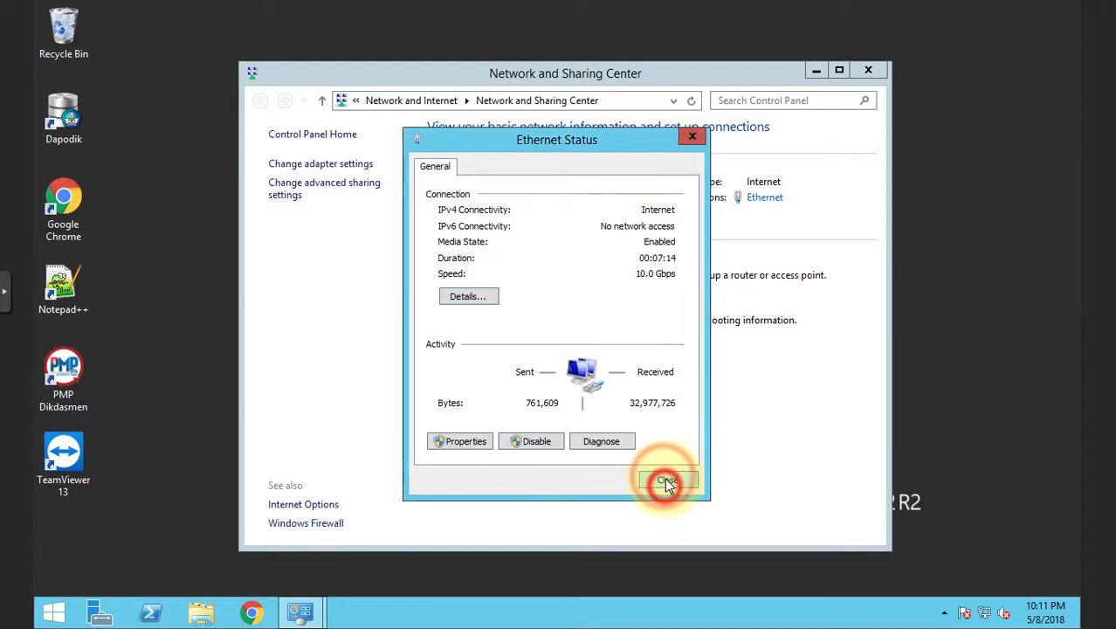
left_click(667, 485)
left_click(867, 70)
right_click(593, 93)
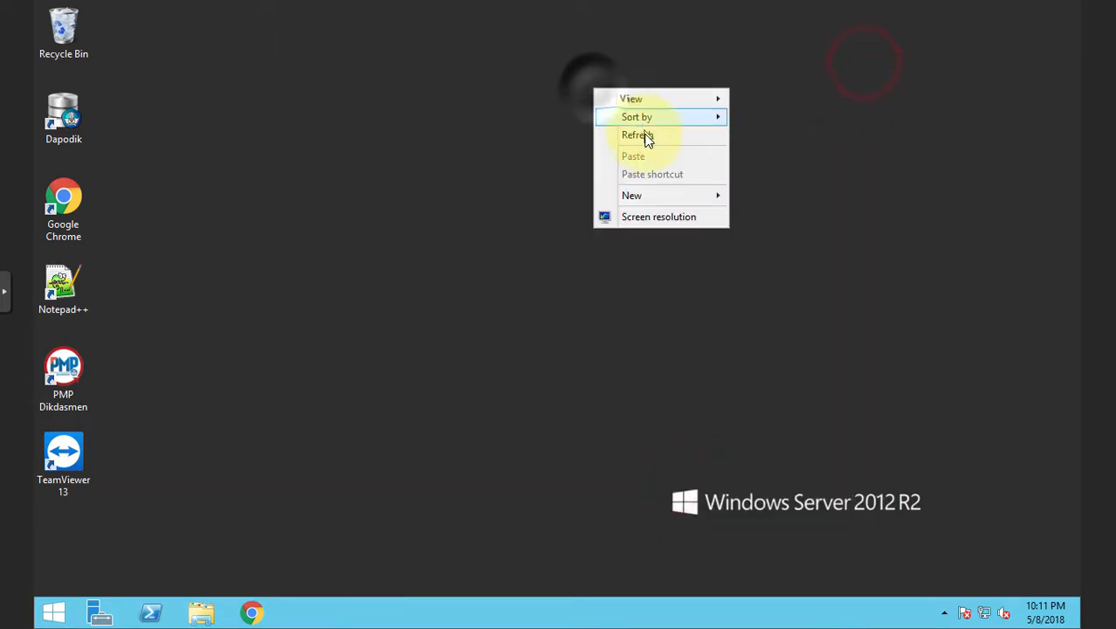
Step: Refresh the server desktop, leave full-screen mode, and close the win2012-dapodik console window
left_click(644, 135)
left_click(6, 299)
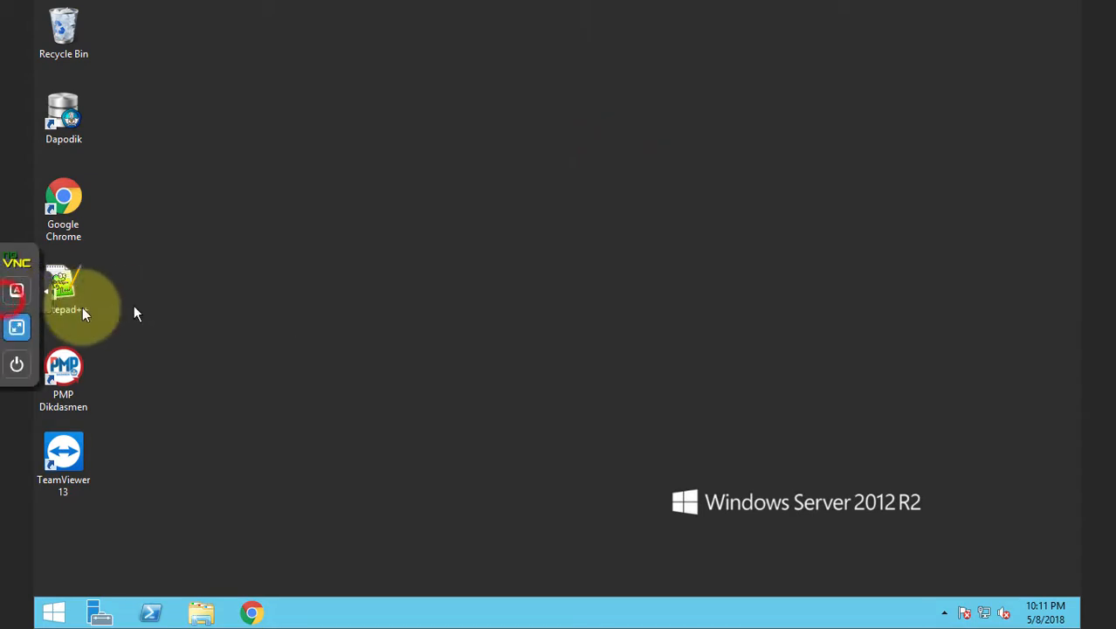
left_click(322, 287)
key("Escape")
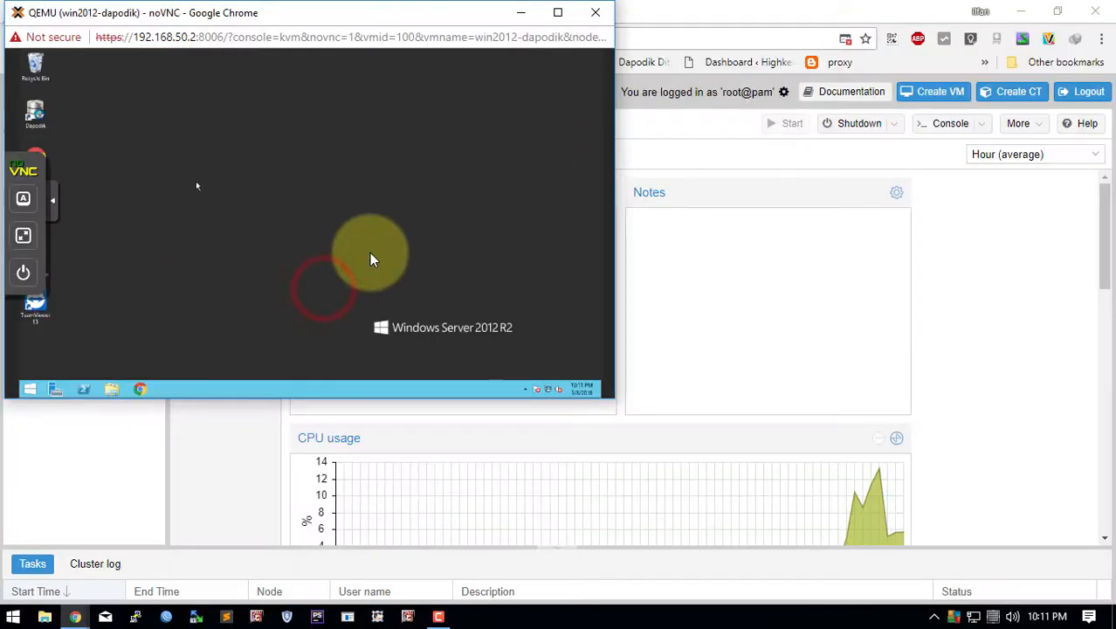
left_click(593, 12)
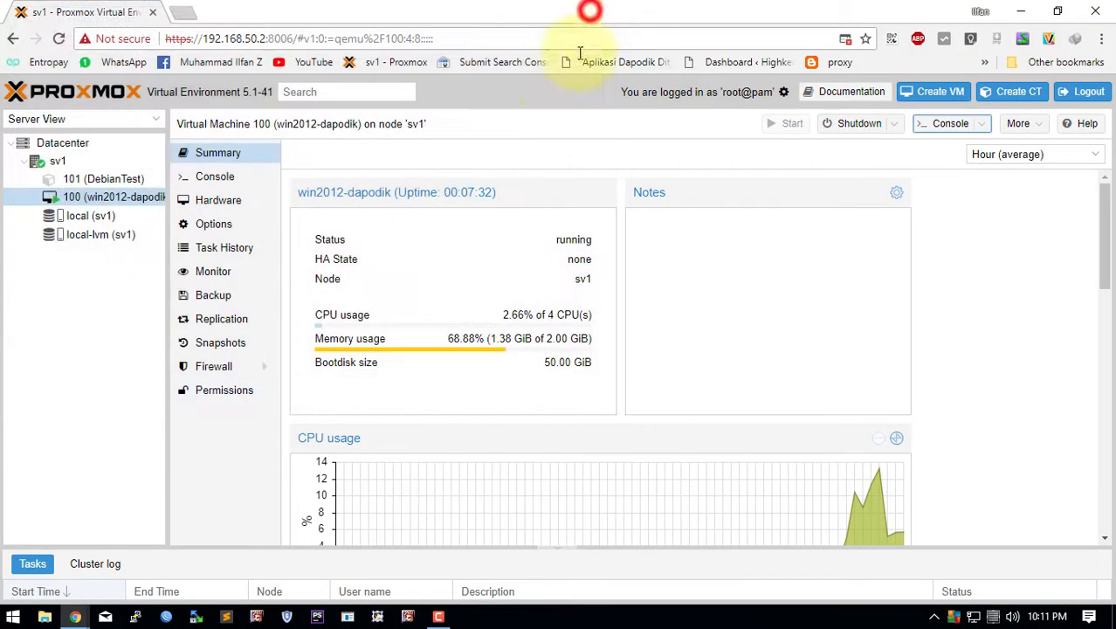
left_click(996, 294)
scroll(804, 214, "down", 4)
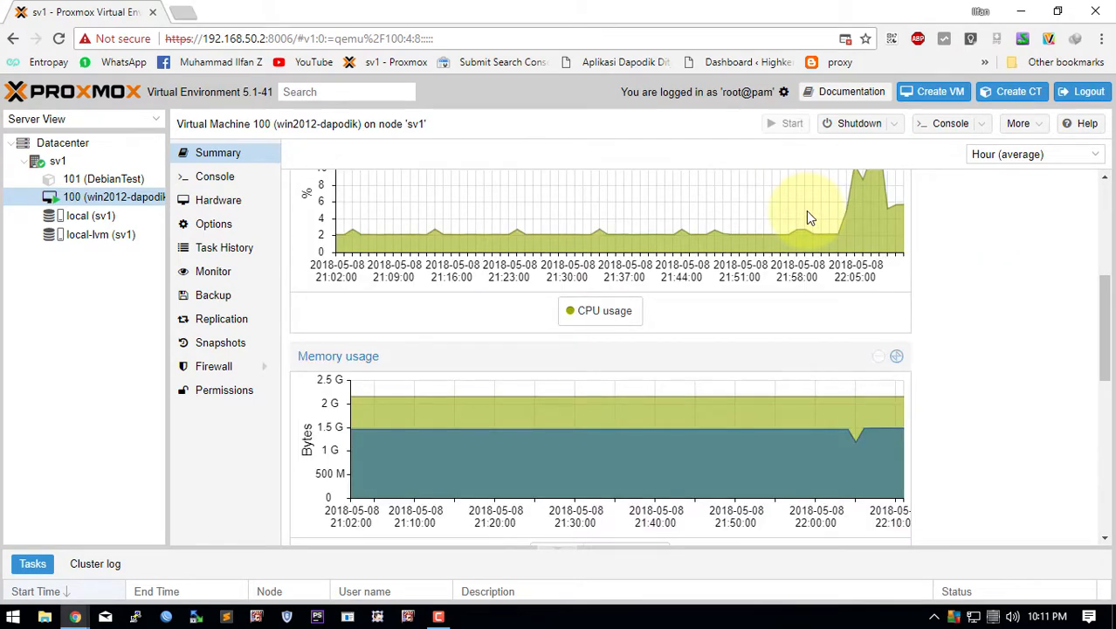
scroll(806, 211, "up", 3)
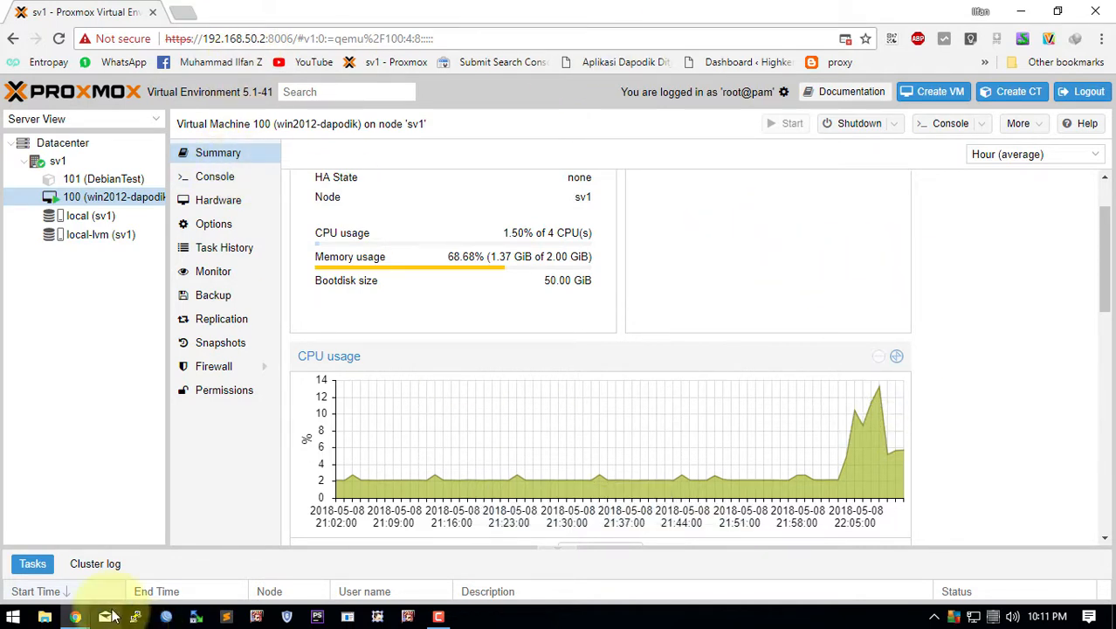
Step: Try to open the server share \\192.168.50.3 in a maximized File Explorer window on the local computer, and dismiss the credentials request
left_click(48, 617)
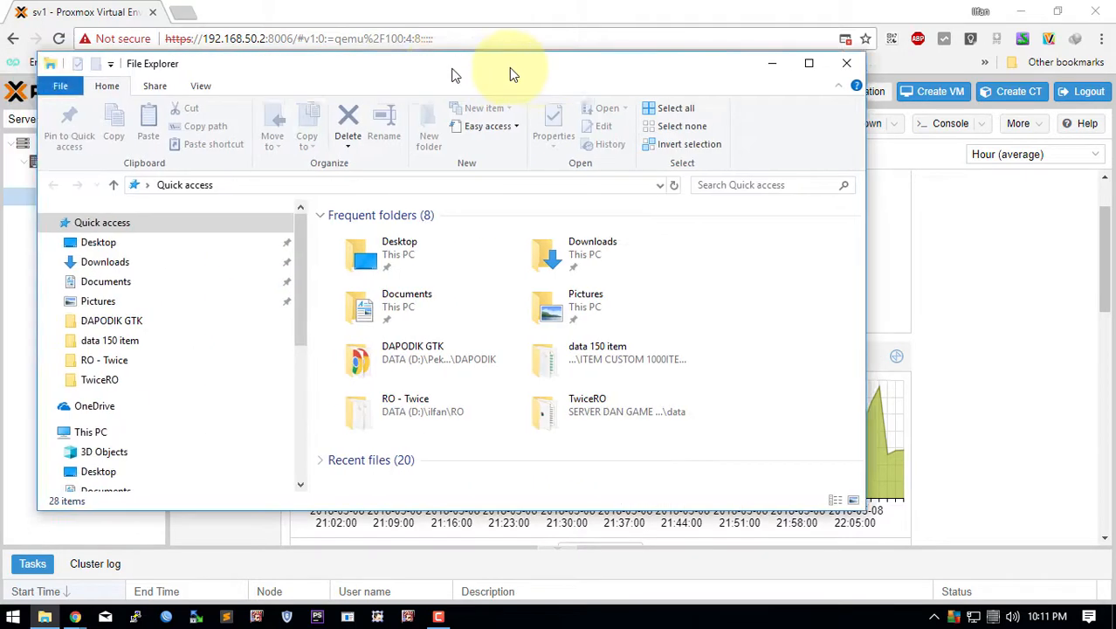
double_click(590, 66)
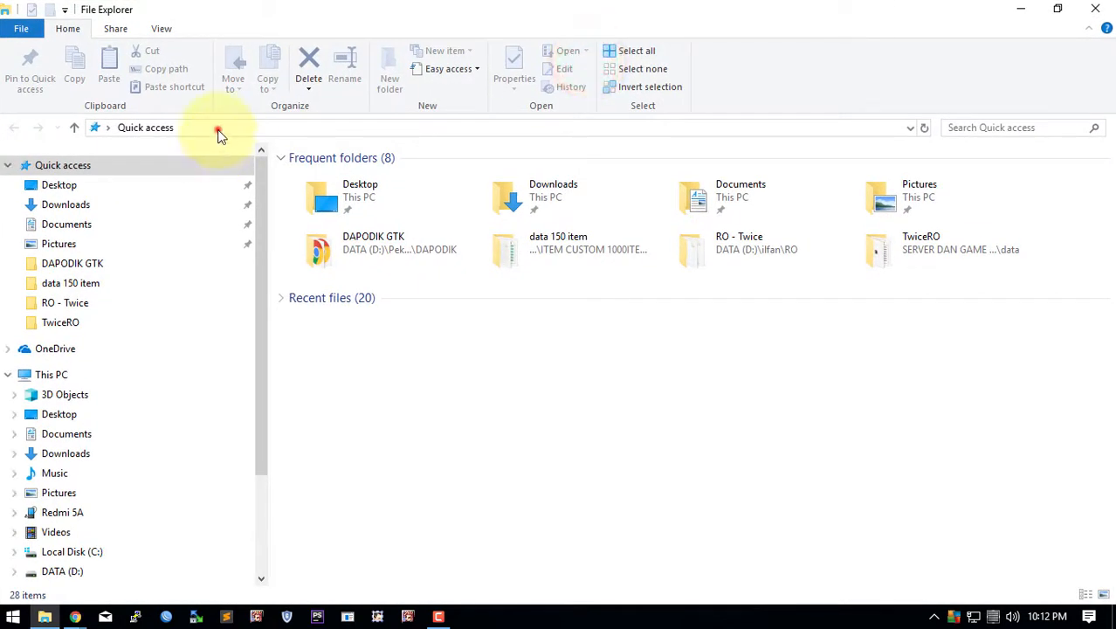
left_click(217, 133)
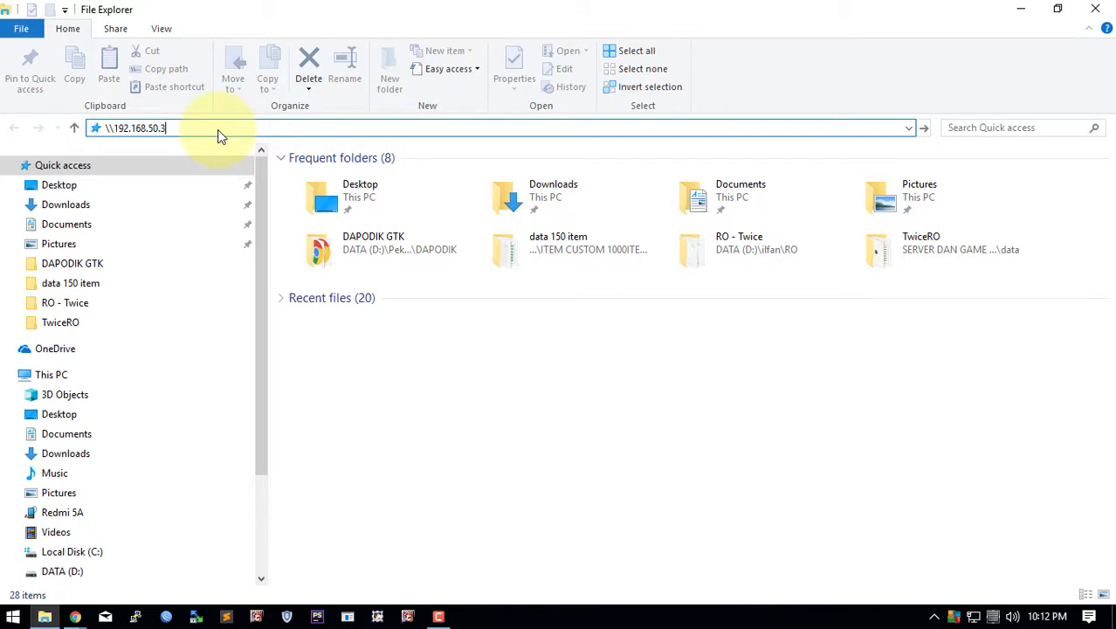
key("Return")
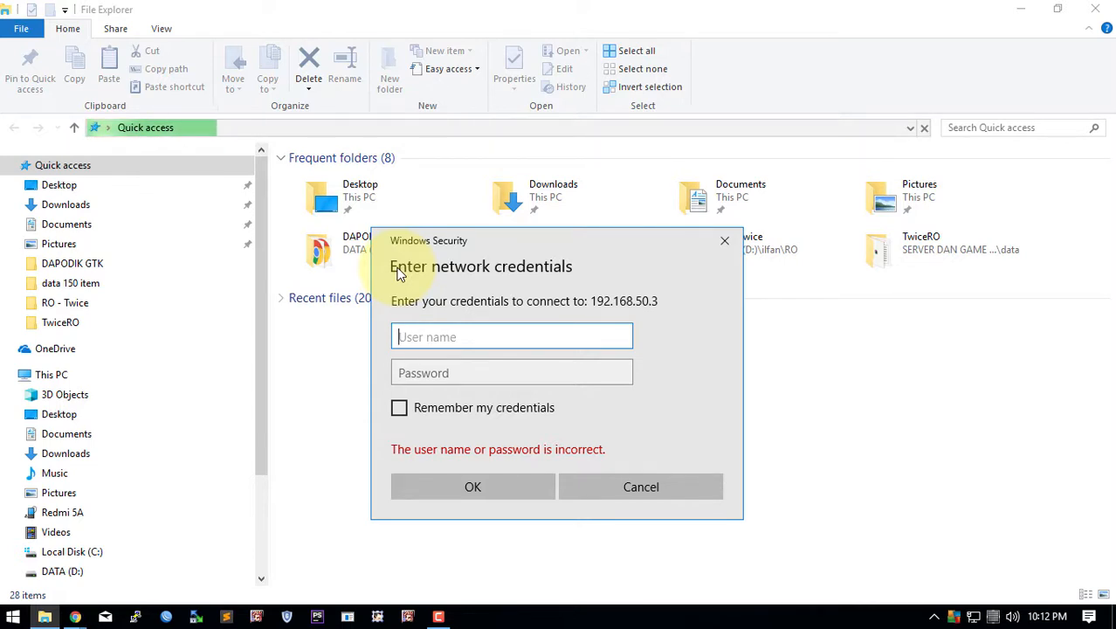
left_click(724, 241)
left_click(457, 448)
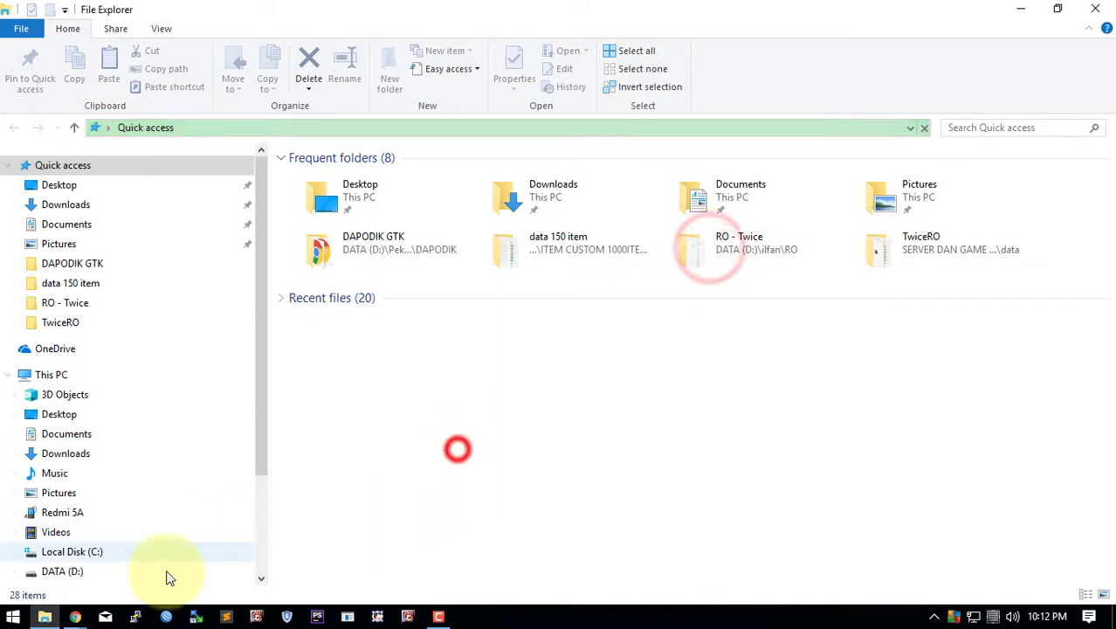
Step: Switch to Chrome, close the disconnected noVNC window, and reopen the console of VM 100 (win2012-dapodik) in full screen
left_click(75, 617)
left_click(472, 534)
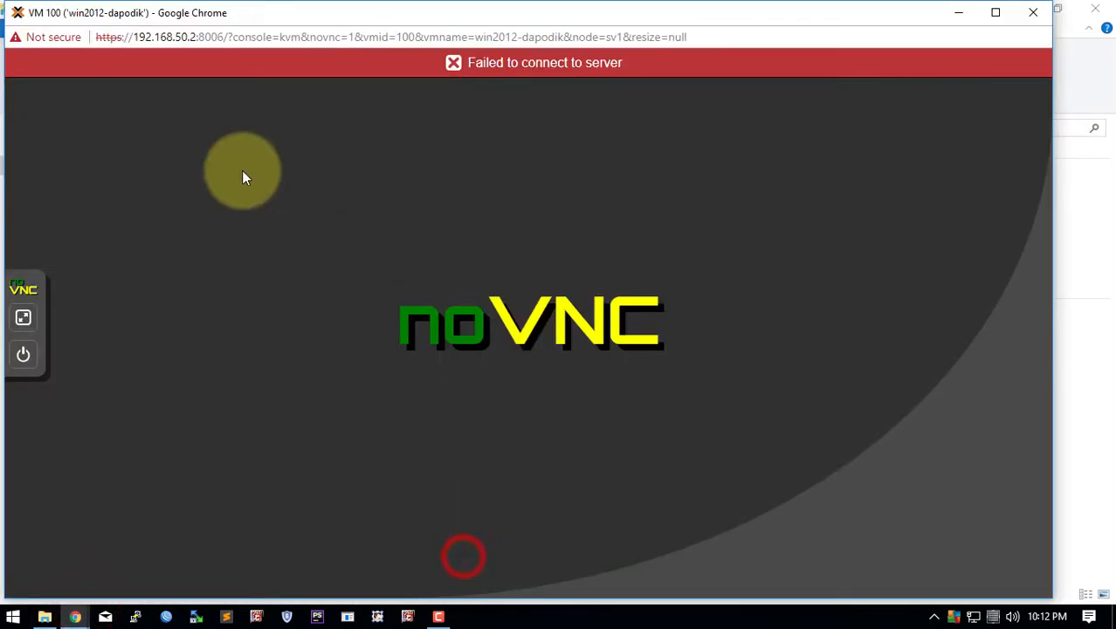
left_click(1033, 12)
left_click(75, 616)
left_click(88, 559)
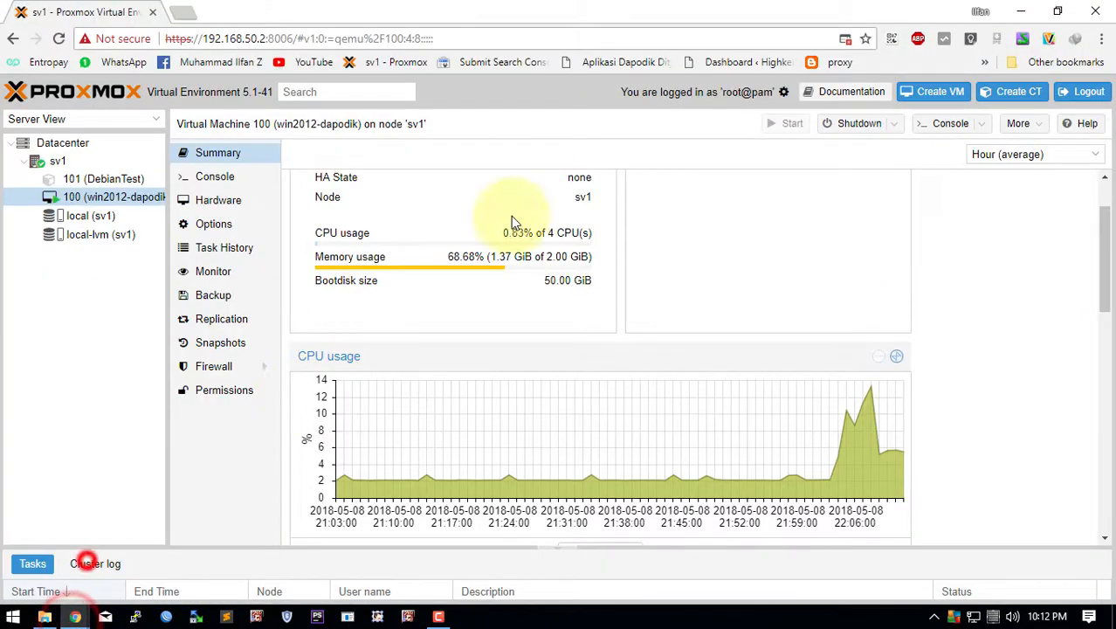
left_click(952, 123)
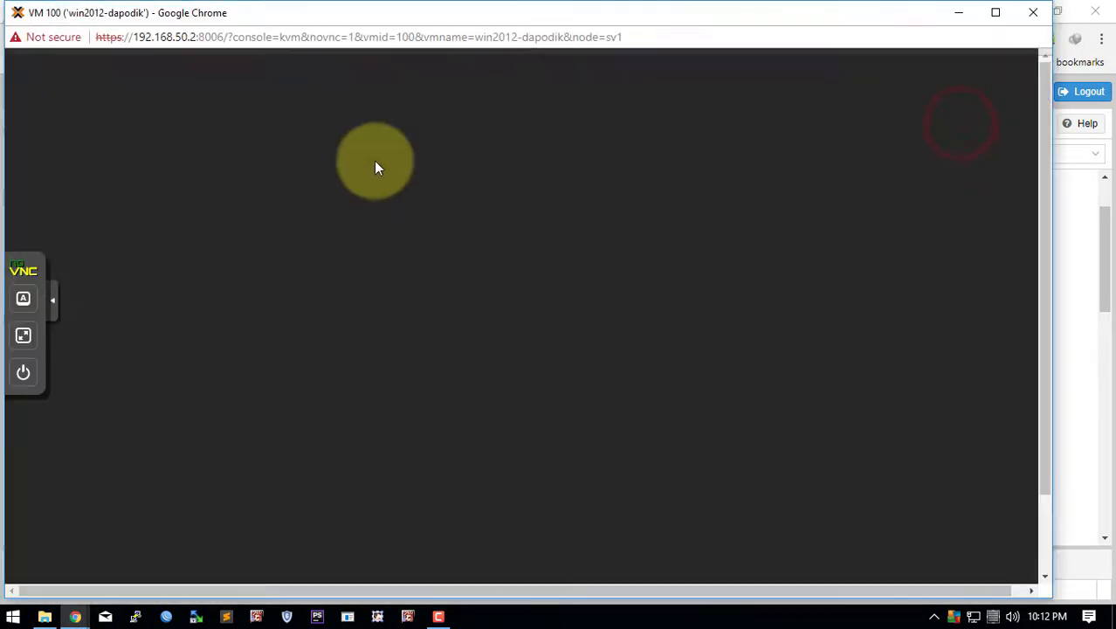
left_click(23, 332)
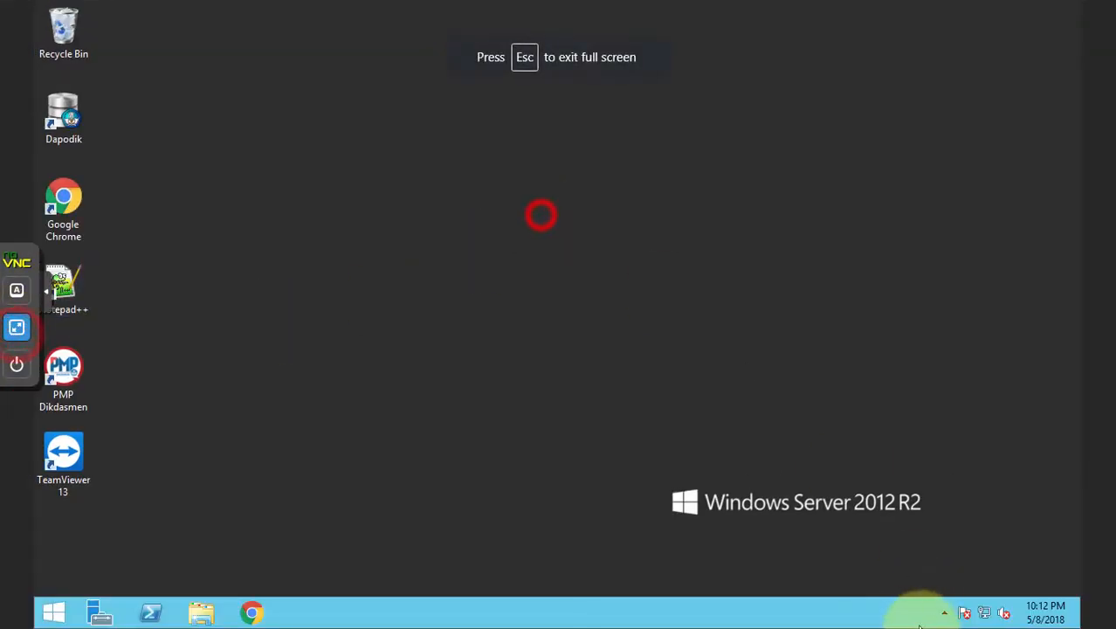
Step: Turn off password protected sharing for All Networks in the server's advanced sharing settings, save the changes, and close Network and Sharing Center
right_click(985, 613)
left_click(990, 601)
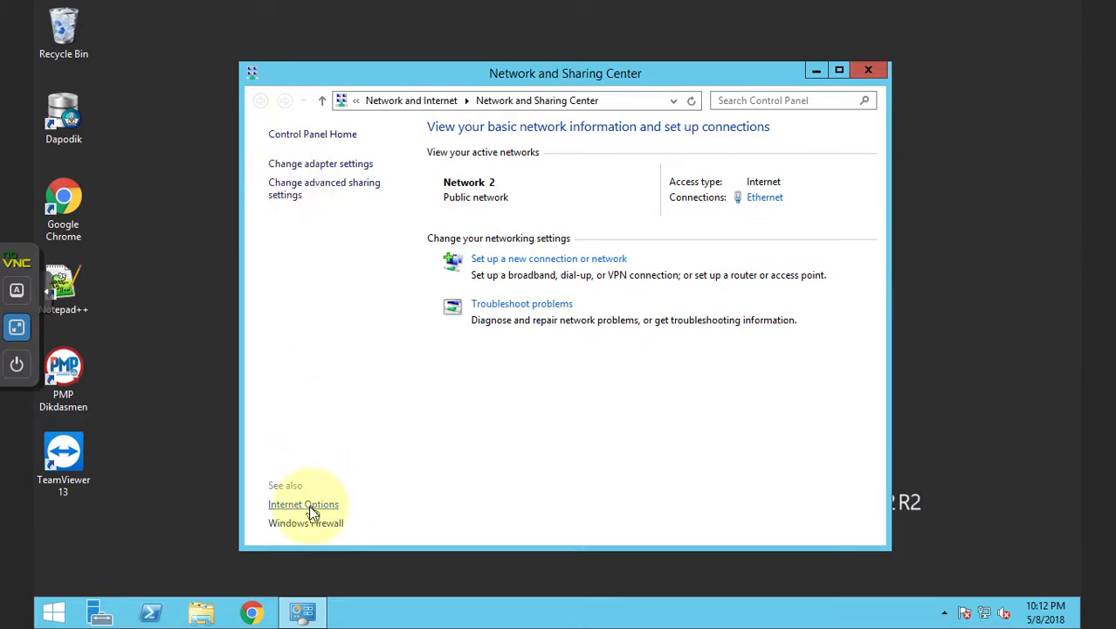
left_click(306, 185)
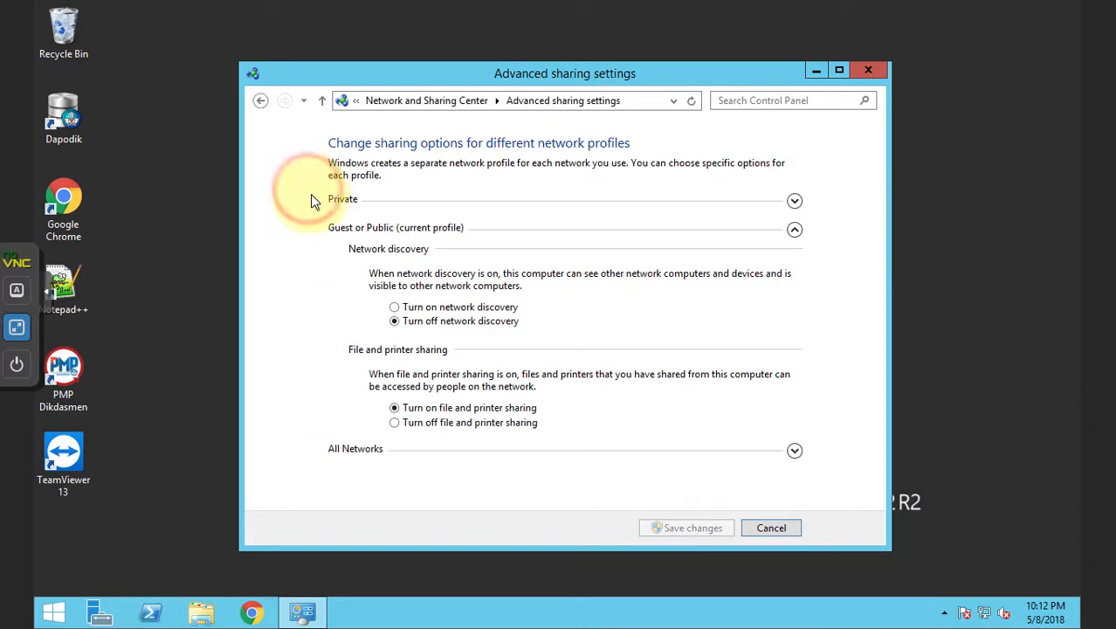
left_click(795, 450)
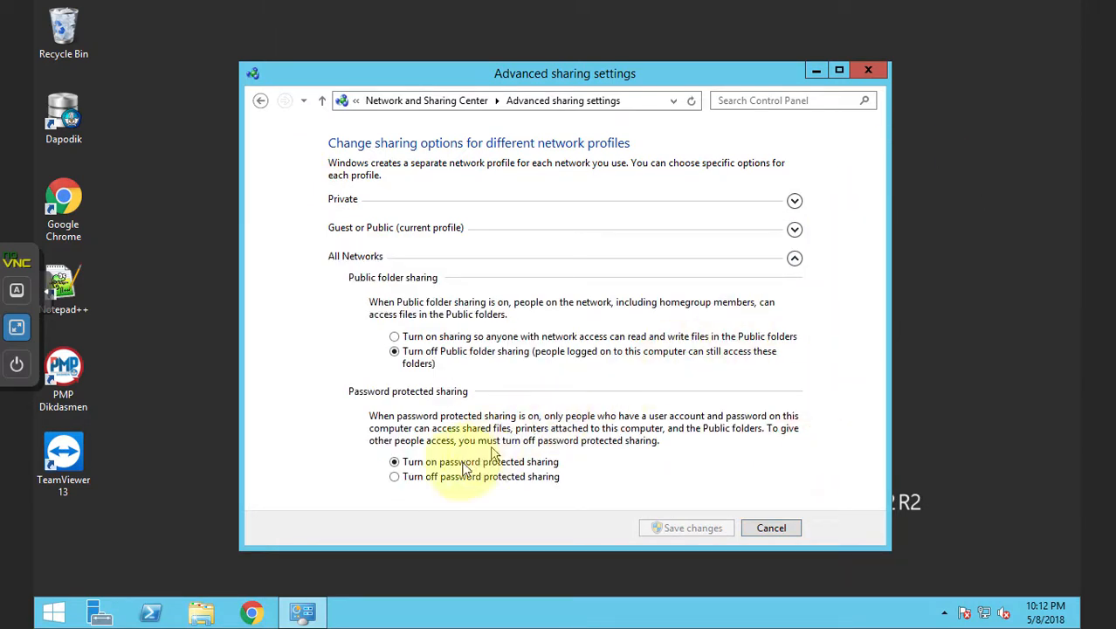
left_click(427, 479)
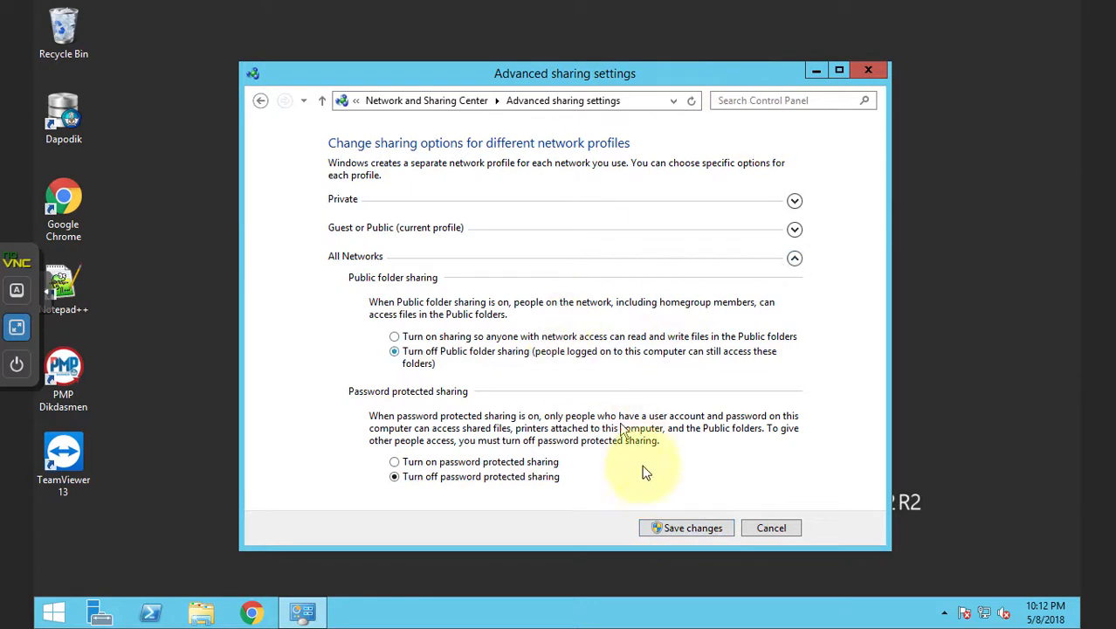
left_click(690, 530)
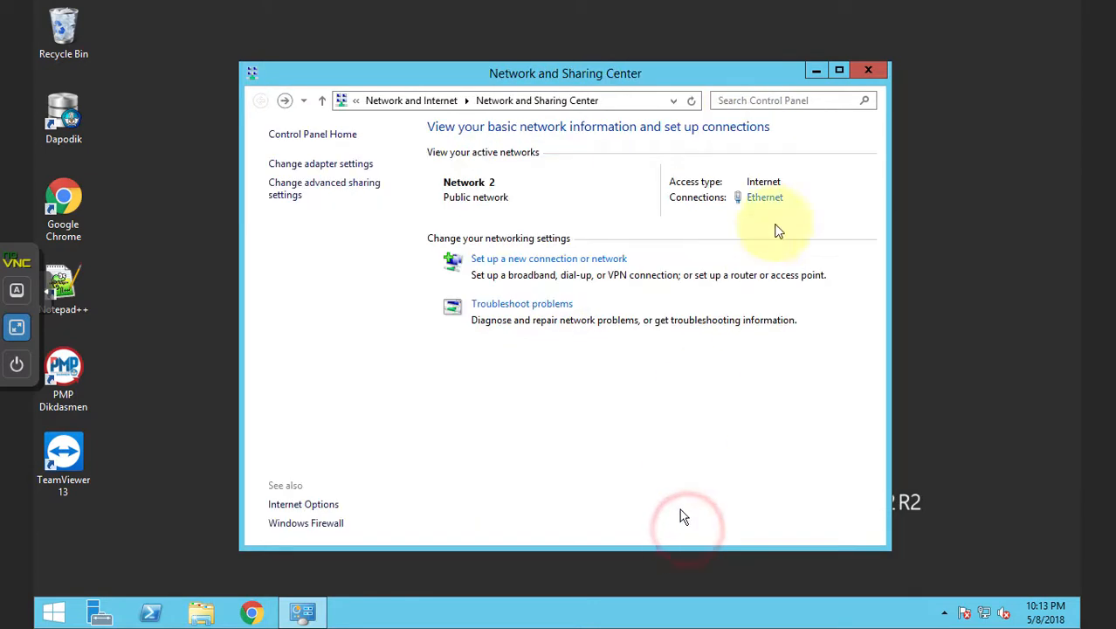
left_click(874, 70)
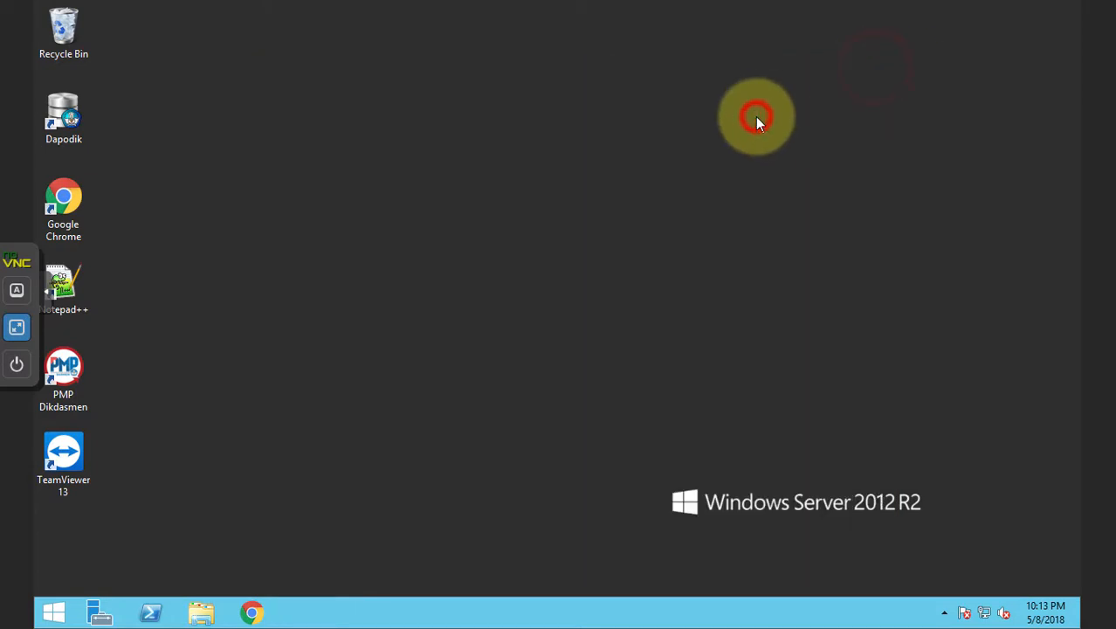
Step: Exit the full-screen view of the server desktop and close its console window to return to Proxmox
left_click(714, 193)
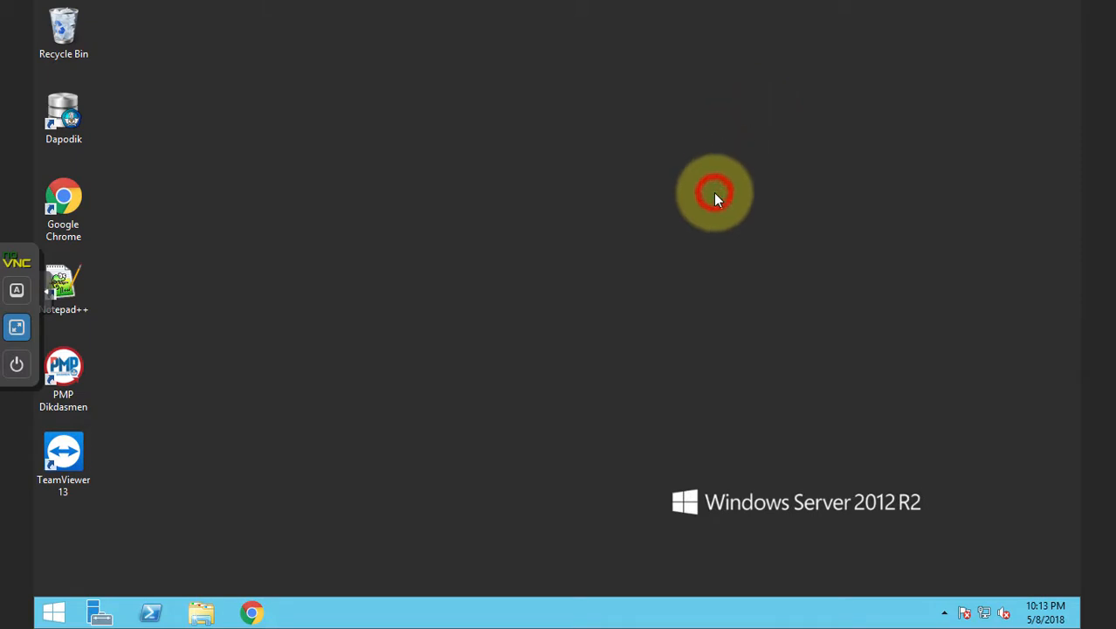
left_click(391, 295)
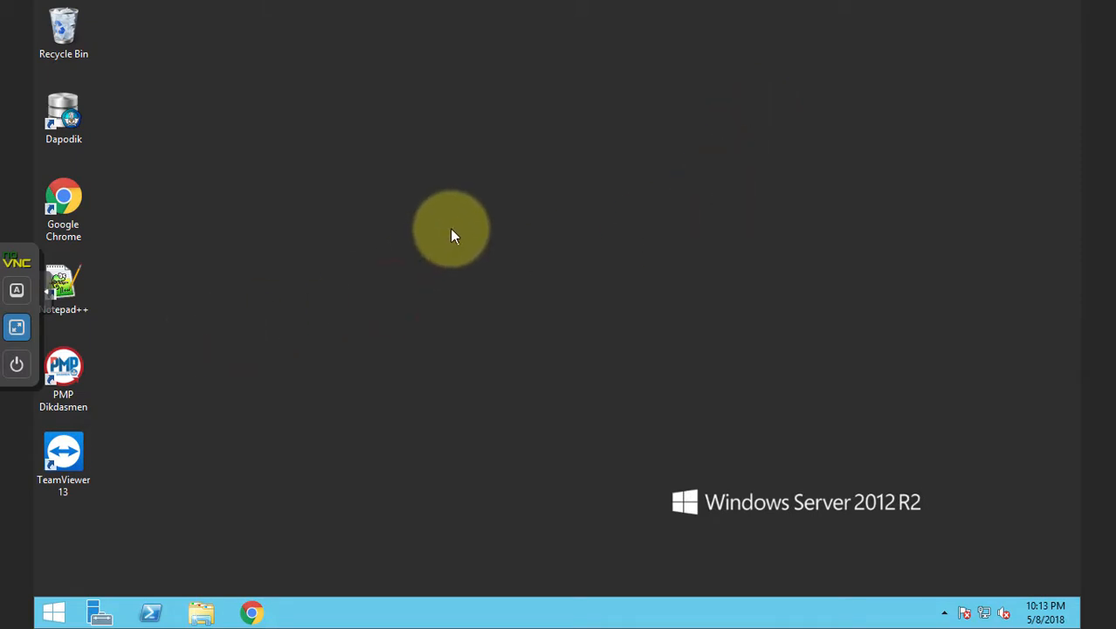
key("Escape")
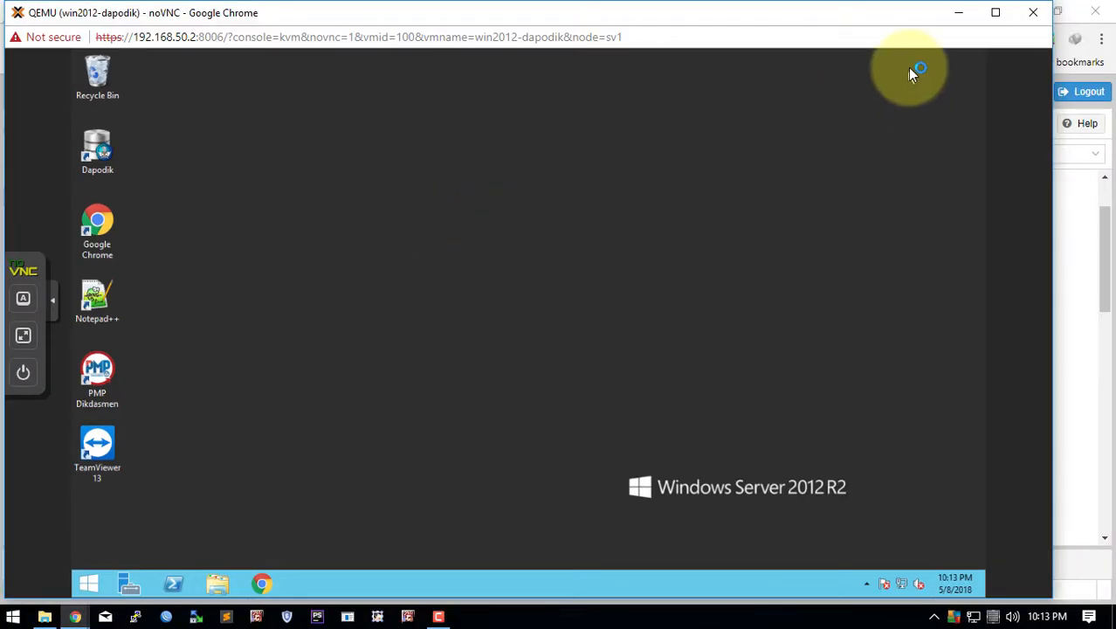
left_click(1036, 27)
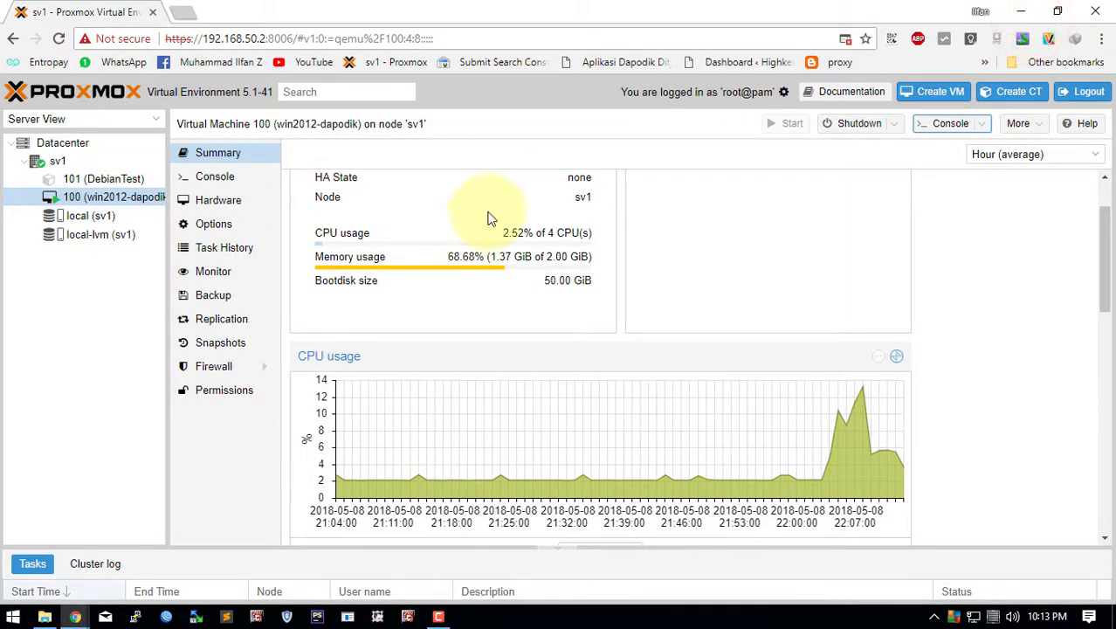
Step: Switch to File Explorer on the local computer and open the network location \\192.168.50.3
left_click(45, 616)
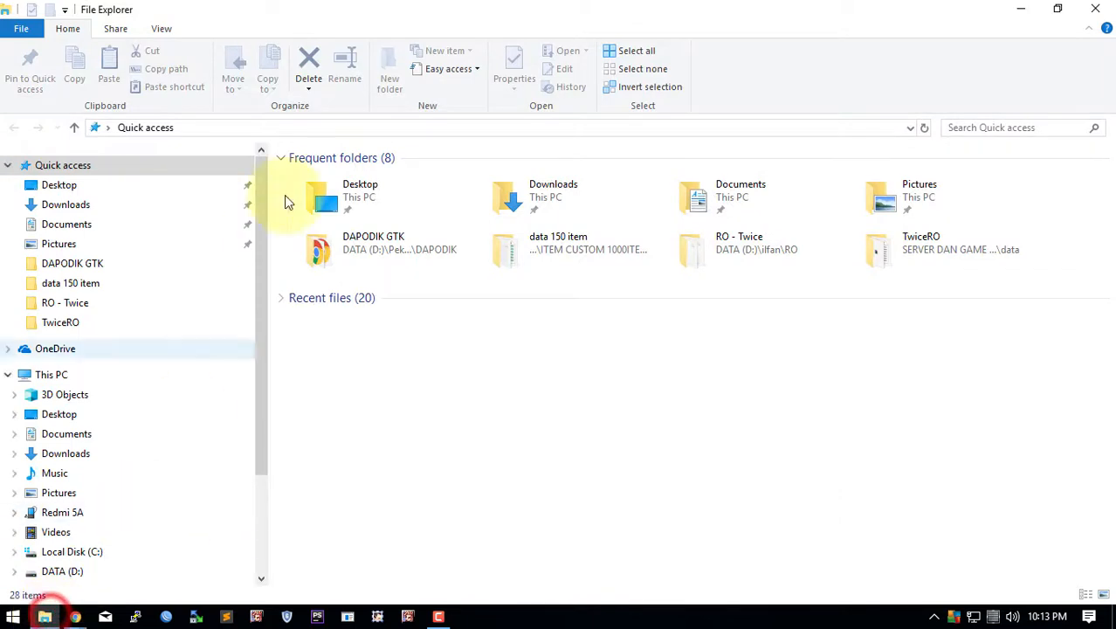
left_click(241, 128)
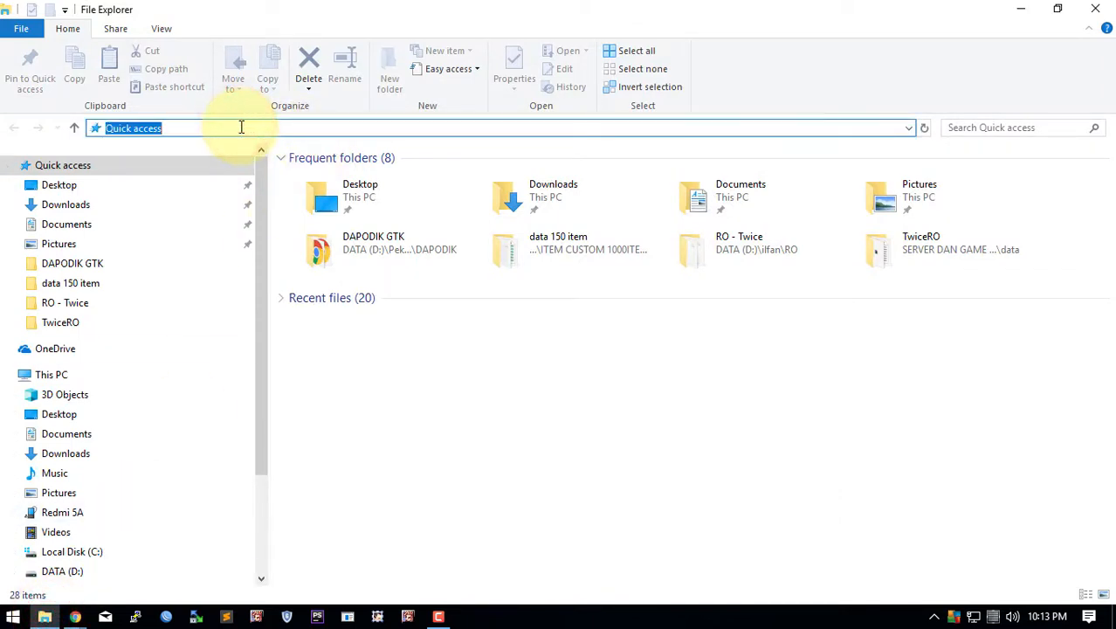
type("\\\\")
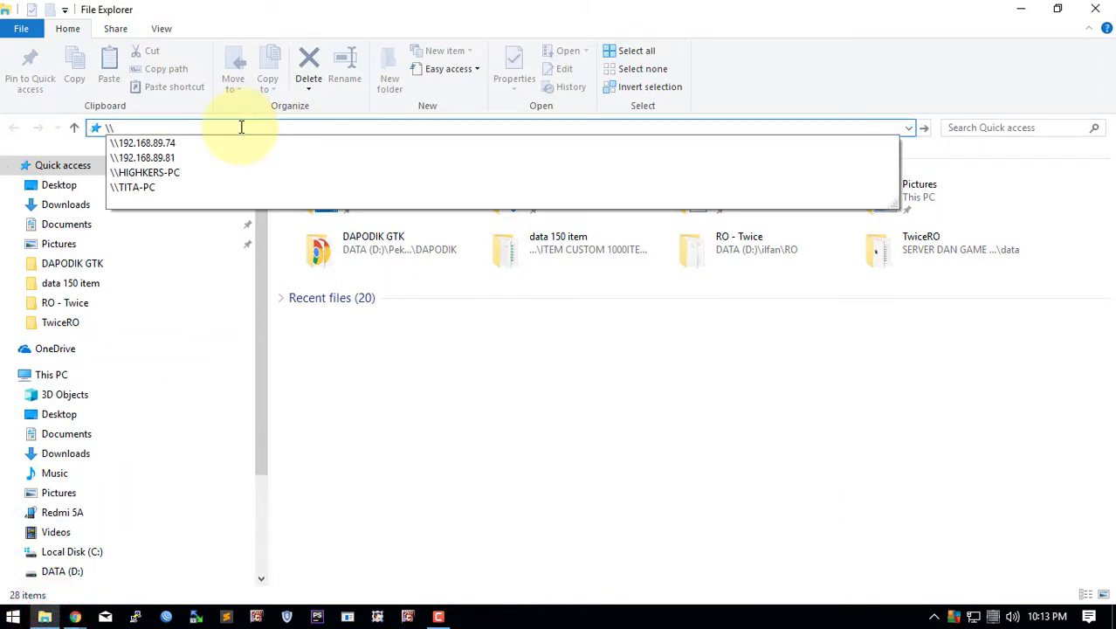
type("192")
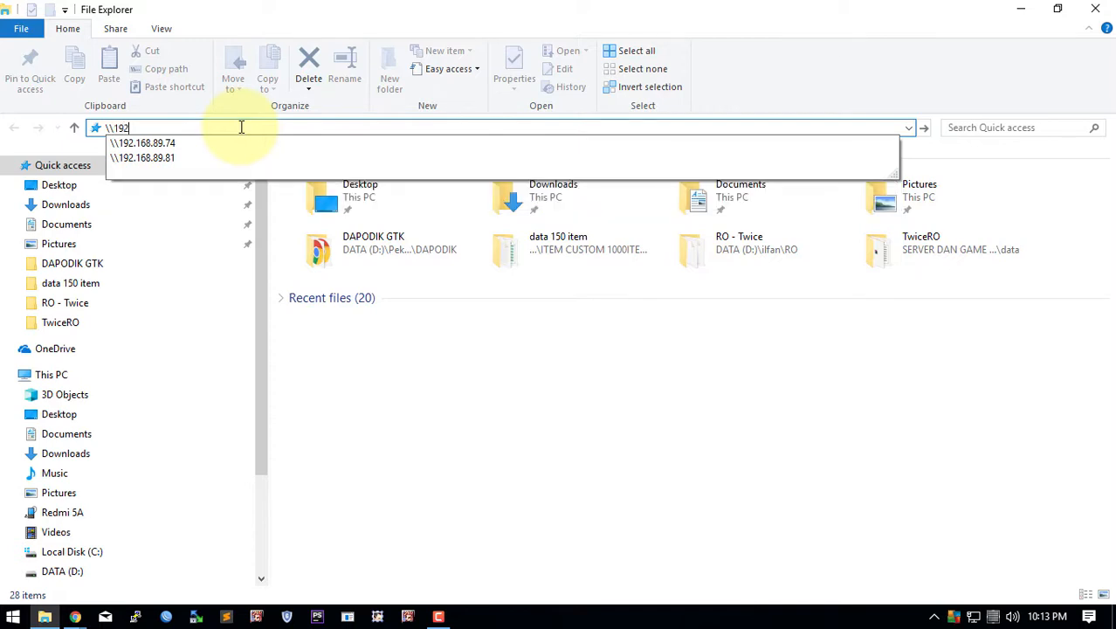
type(".168.50.3")
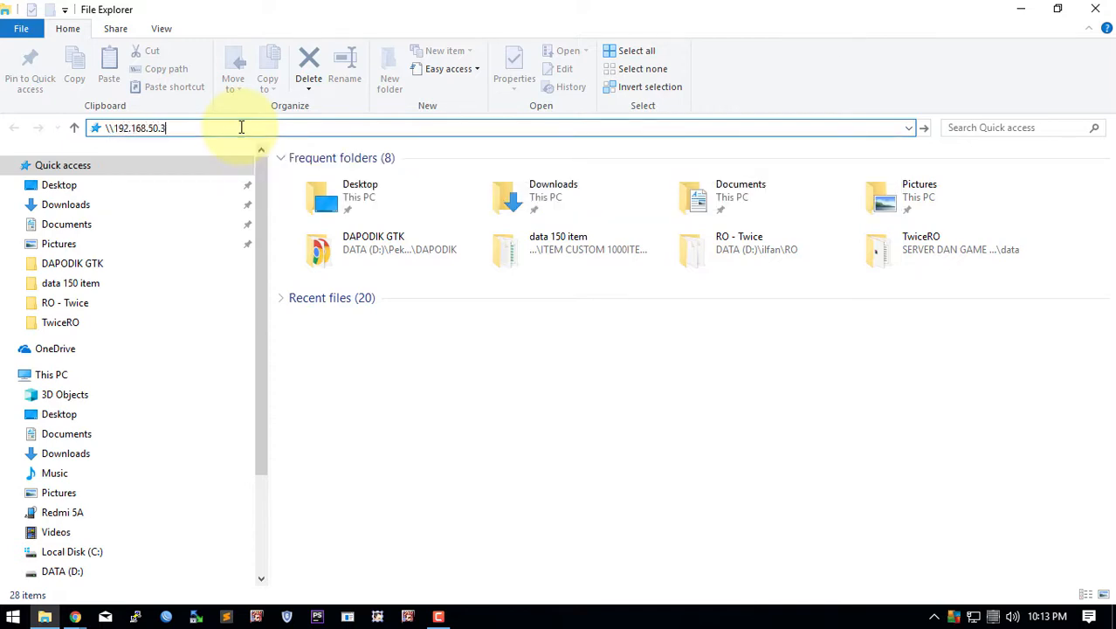
key("Return")
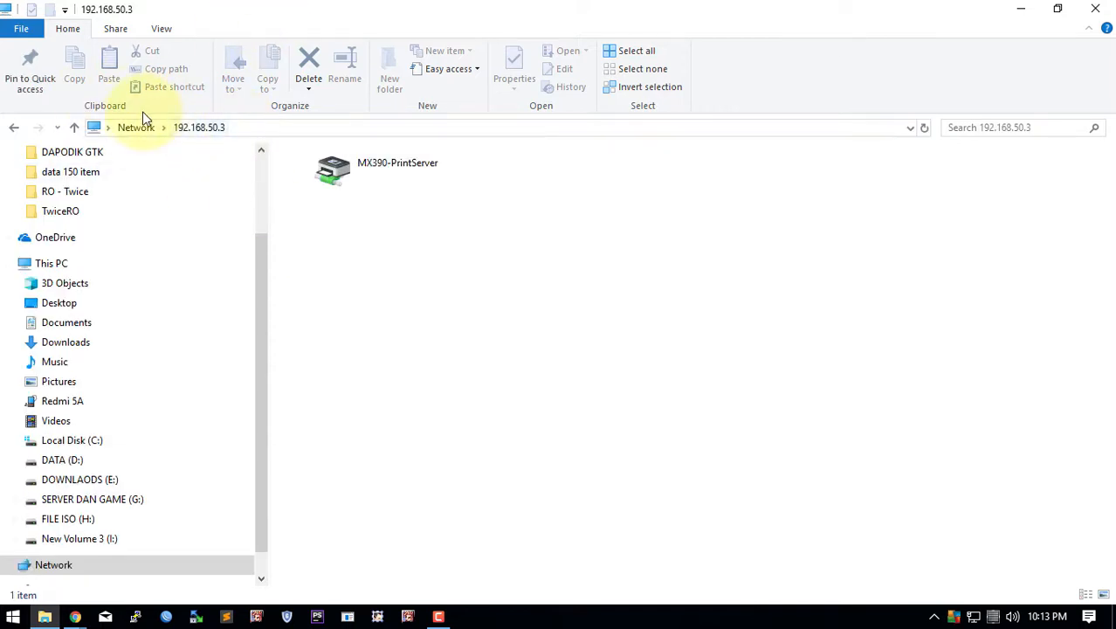
Step: Connect the local computer to the shared printer MX390-PrintServer
left_click(456, 270)
right_click(384, 176)
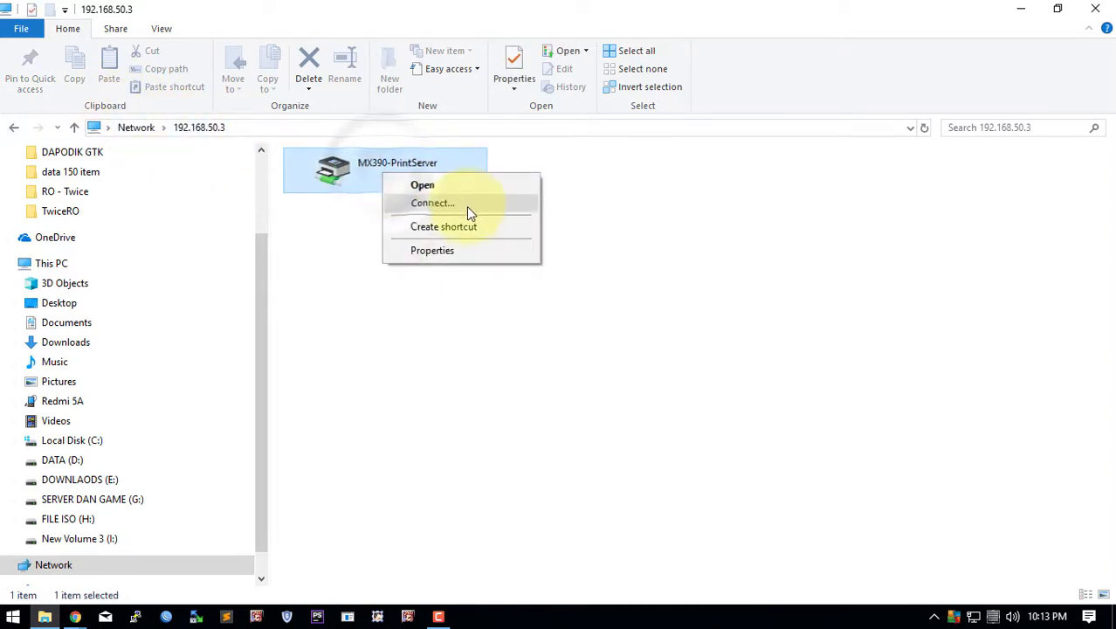
left_click(434, 205)
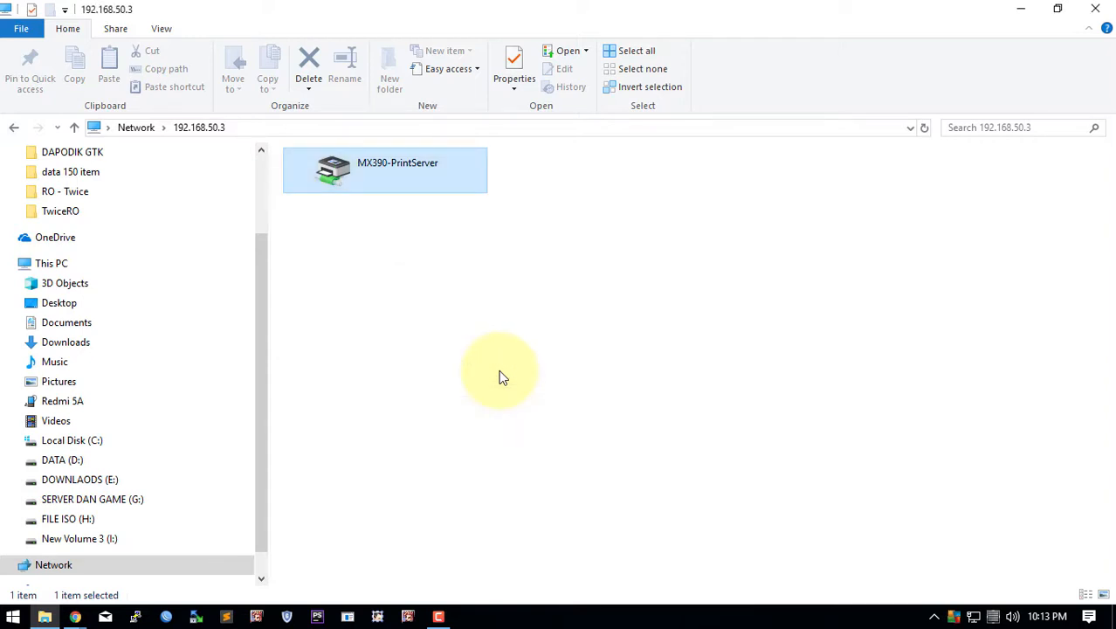
right_click(23, 620)
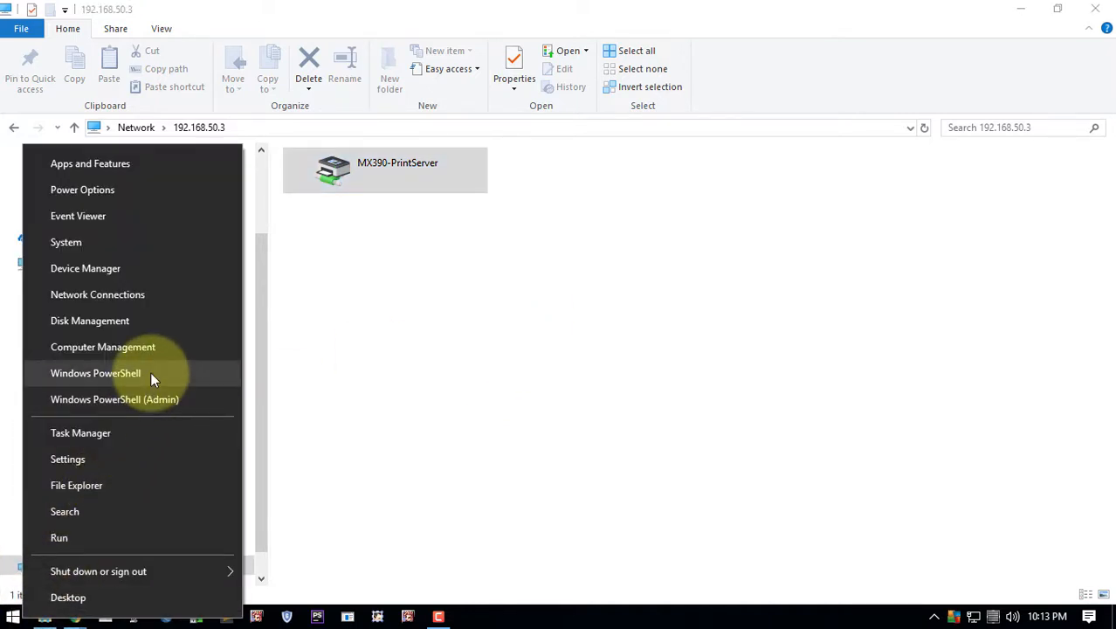
left_click(439, 349)
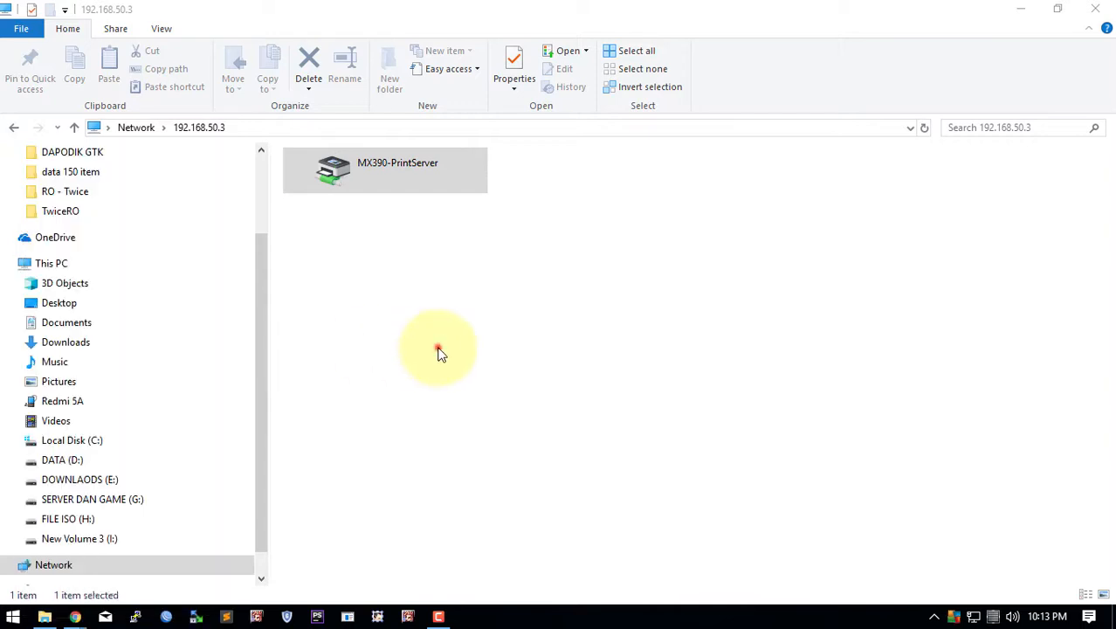
left_click(439, 351)
Step: Find Control Panel through the Windows search on the local computer and open it
key("super")
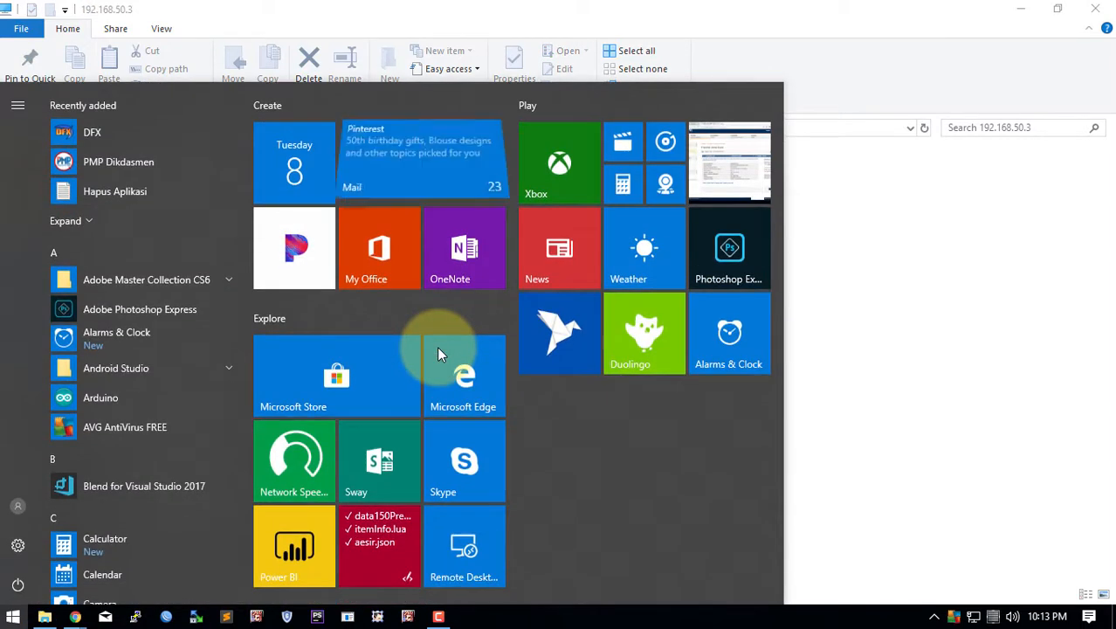
type("printer")
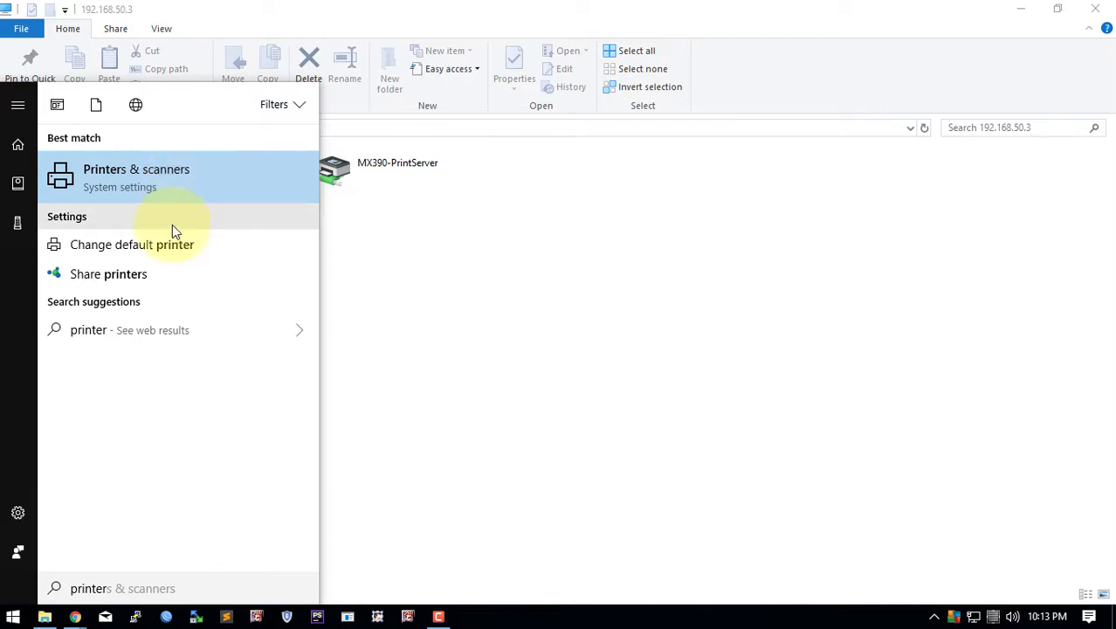
key("ctrl+a")
type("contro")
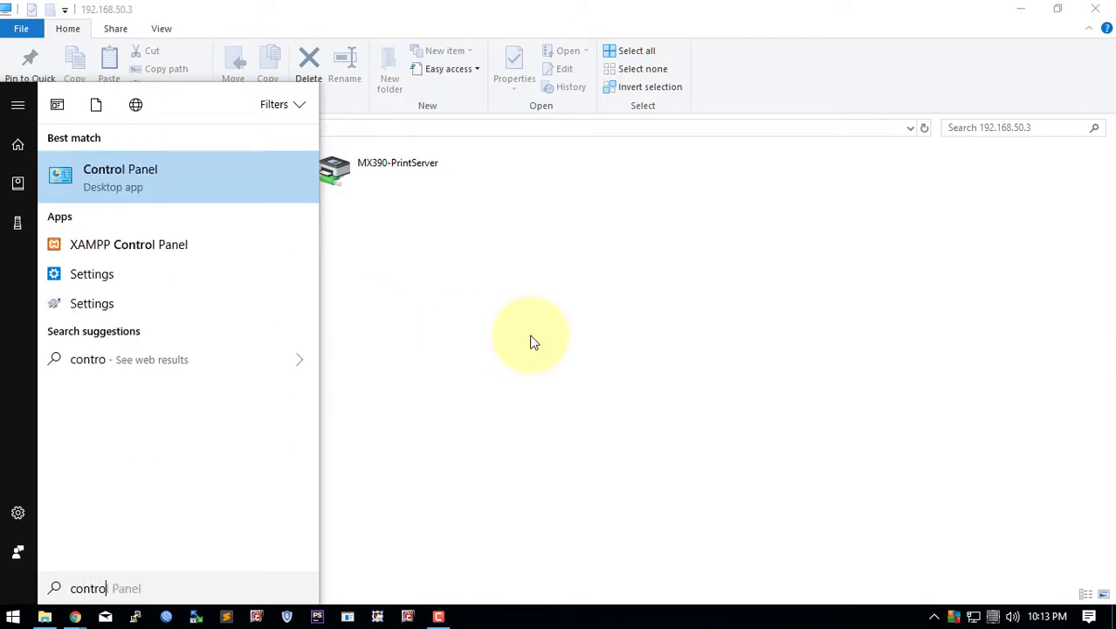
key("Return")
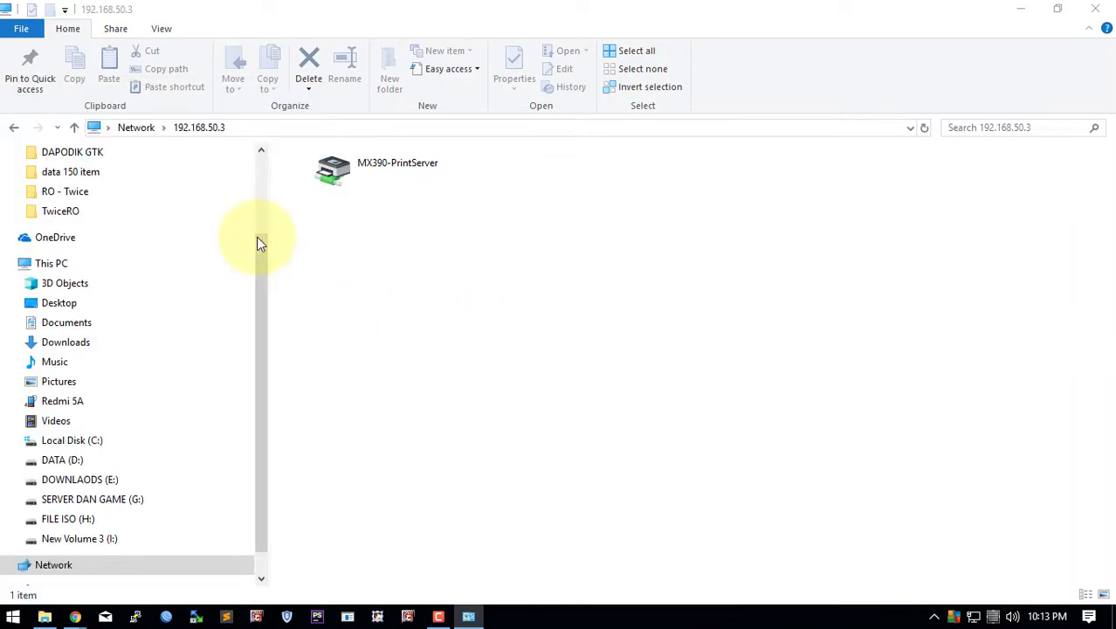
double_click(722, 167)
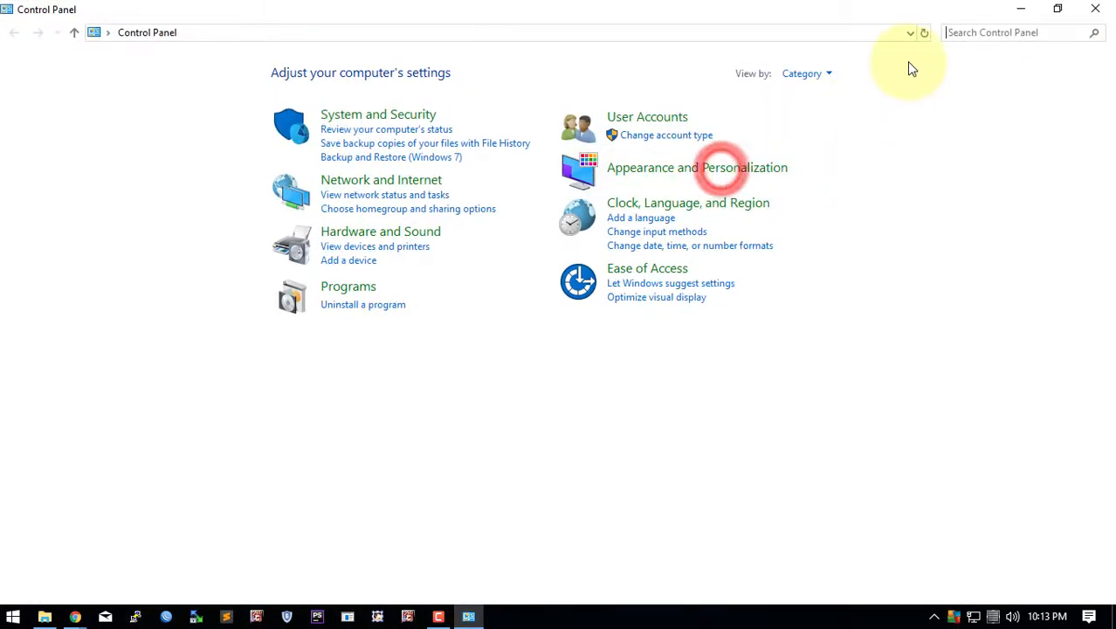
Step: Search Control Panel for the printer settings and open Devices and Printers
key("ctrl+f")
type("pritner")
key("ctrl+a")
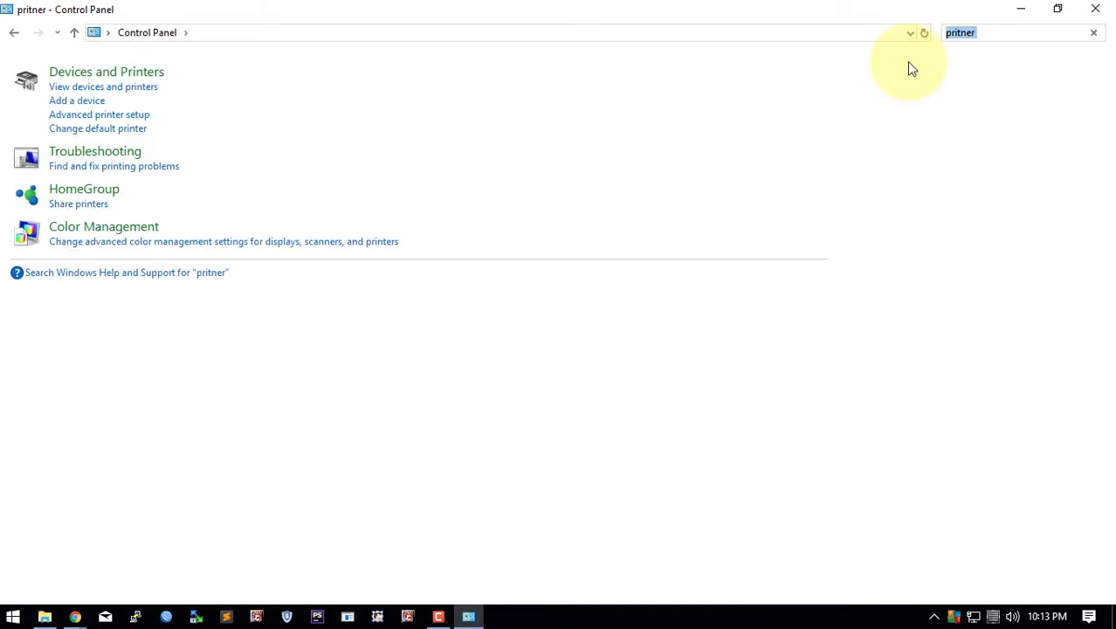
left_click(100, 68)
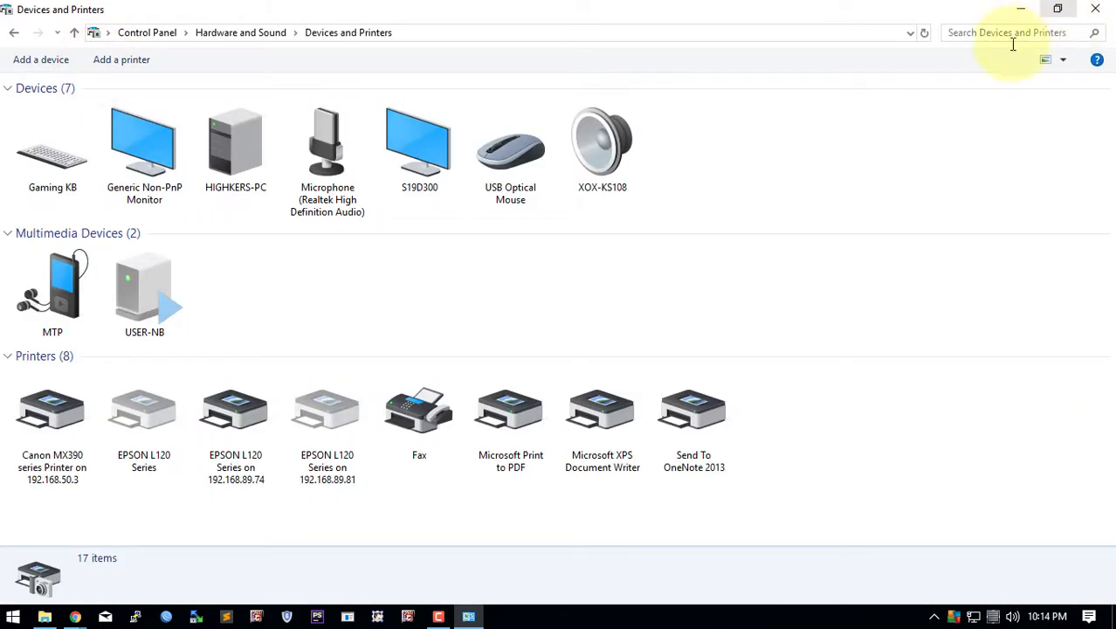
Step: Check the connection status of the Canon MX390 printer on 192.168.50.3 and compare it with the EPSON L120 printers
left_click(925, 404)
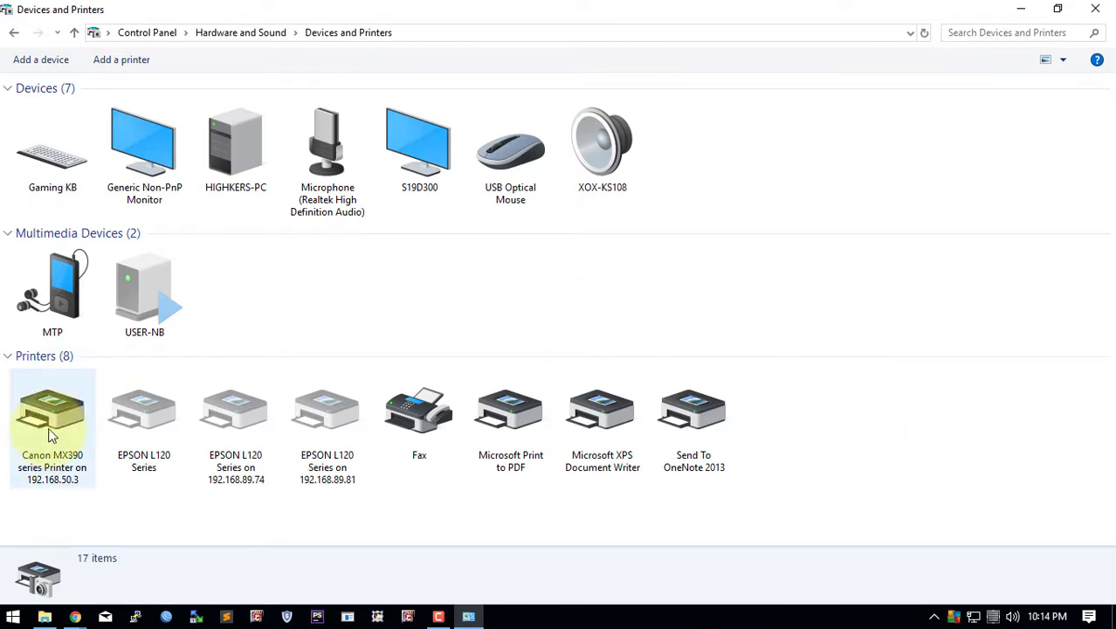
right_click(77, 425)
left_click(63, 406)
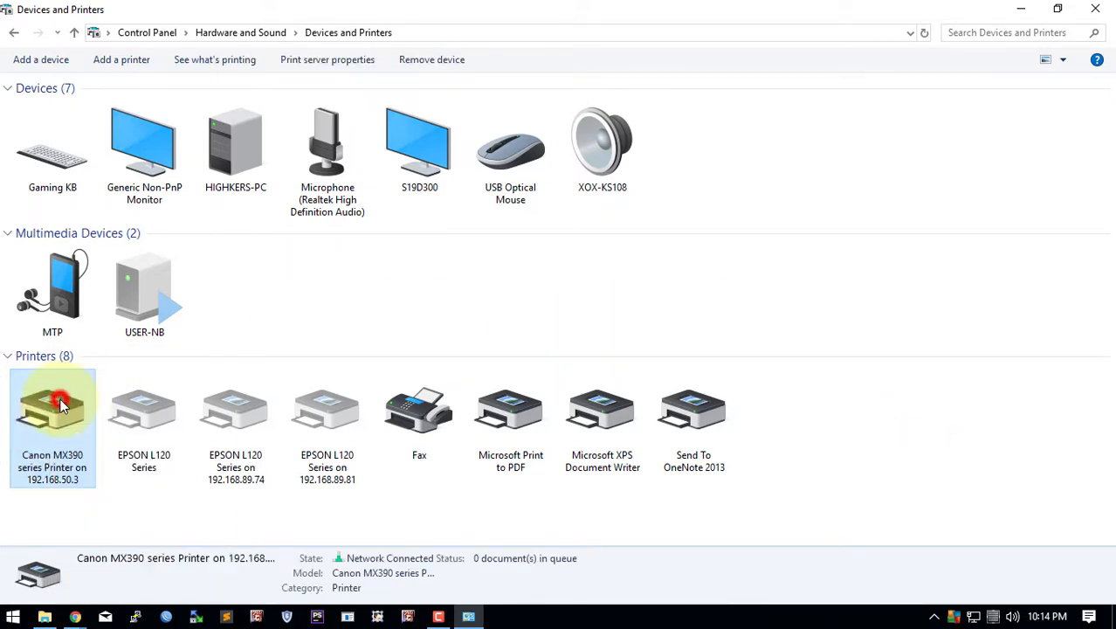
left_click(221, 402)
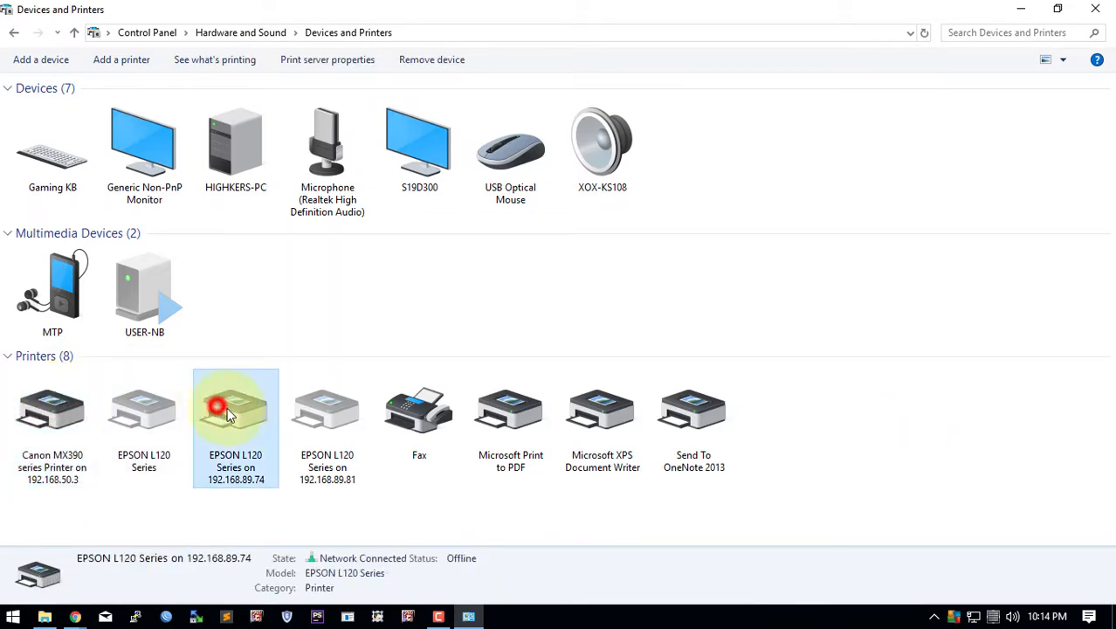
left_click(325, 424)
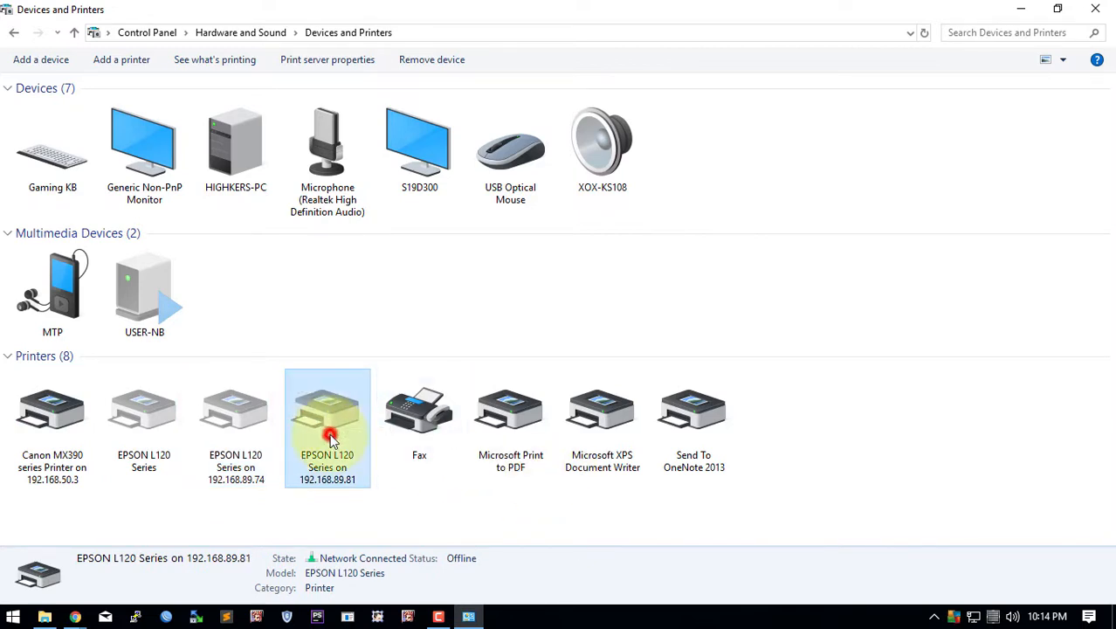
left_click(60, 480)
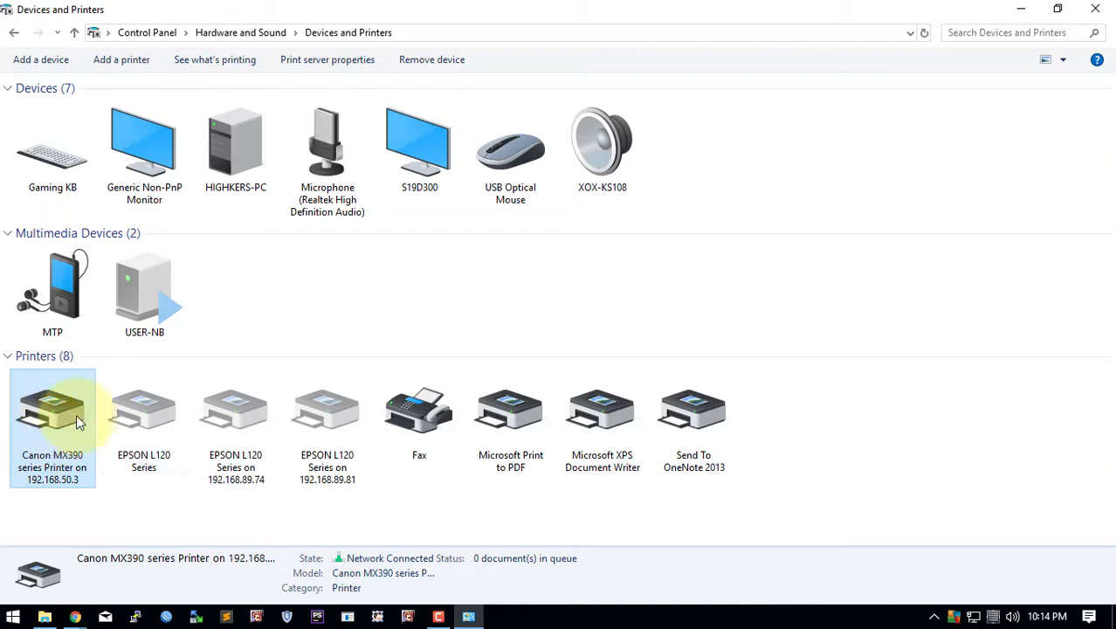
right_click(50, 431)
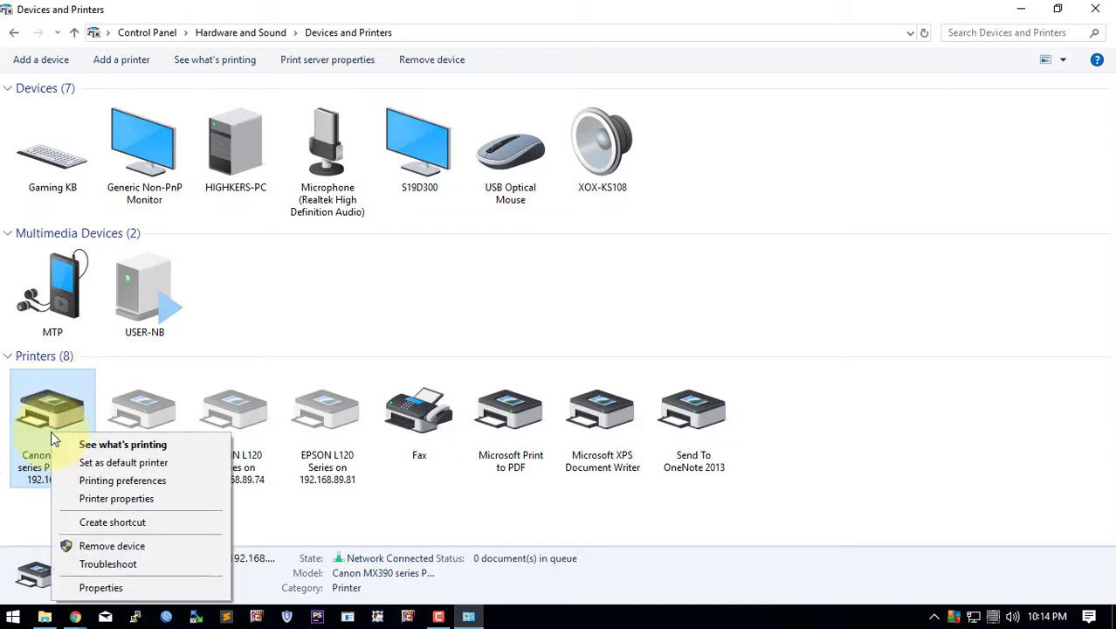
left_click(142, 406)
left_click(55, 409)
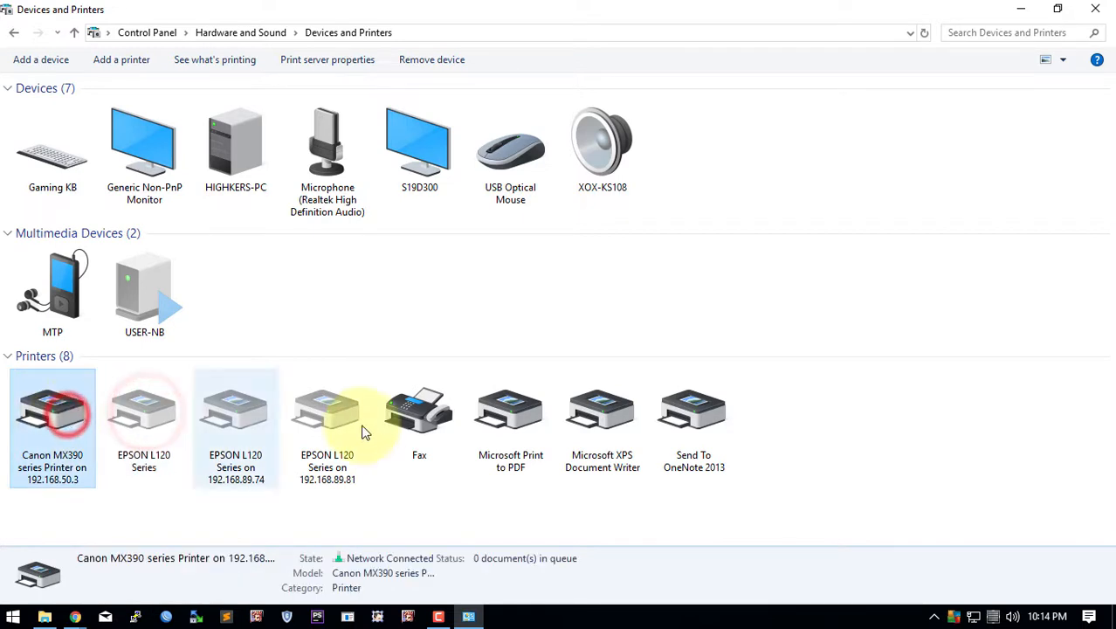
left_click(435, 418)
left_click(71, 424)
Step: Set the Canon MX390 series Printer on 192.168.50.3 as the default printer and close Devices and Printers
right_click(74, 432)
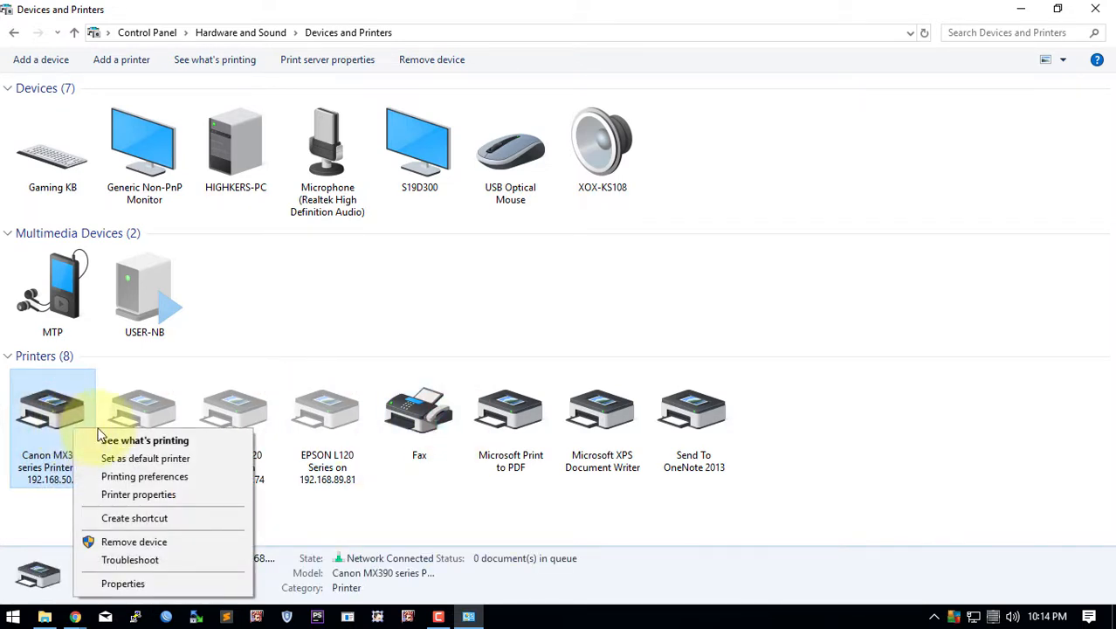
right_click(51, 415)
left_click(124, 440)
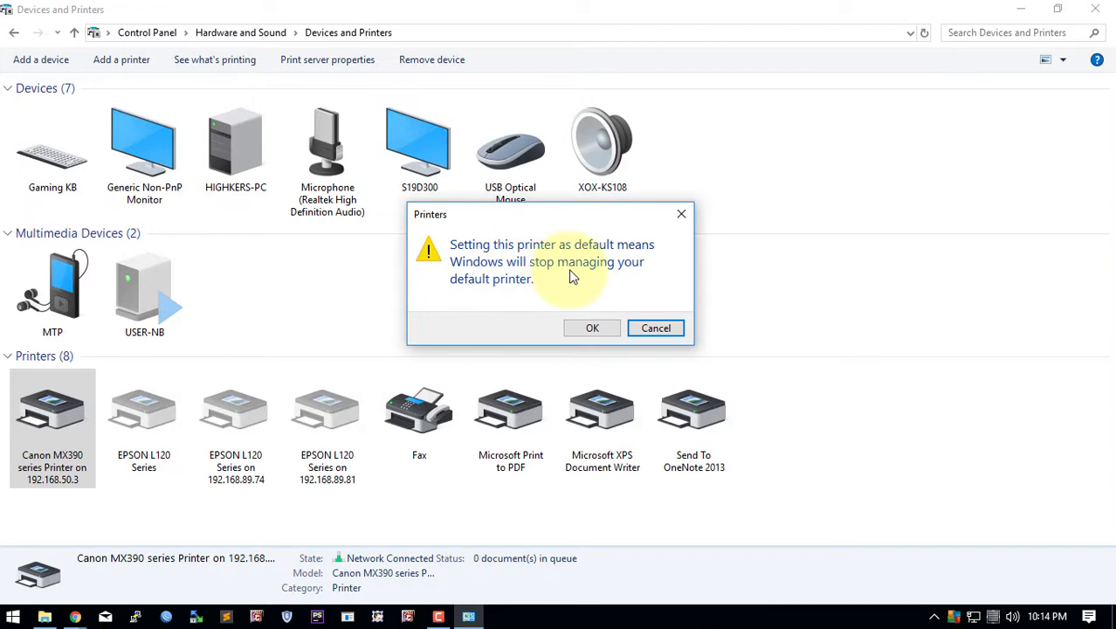
left_click(597, 329)
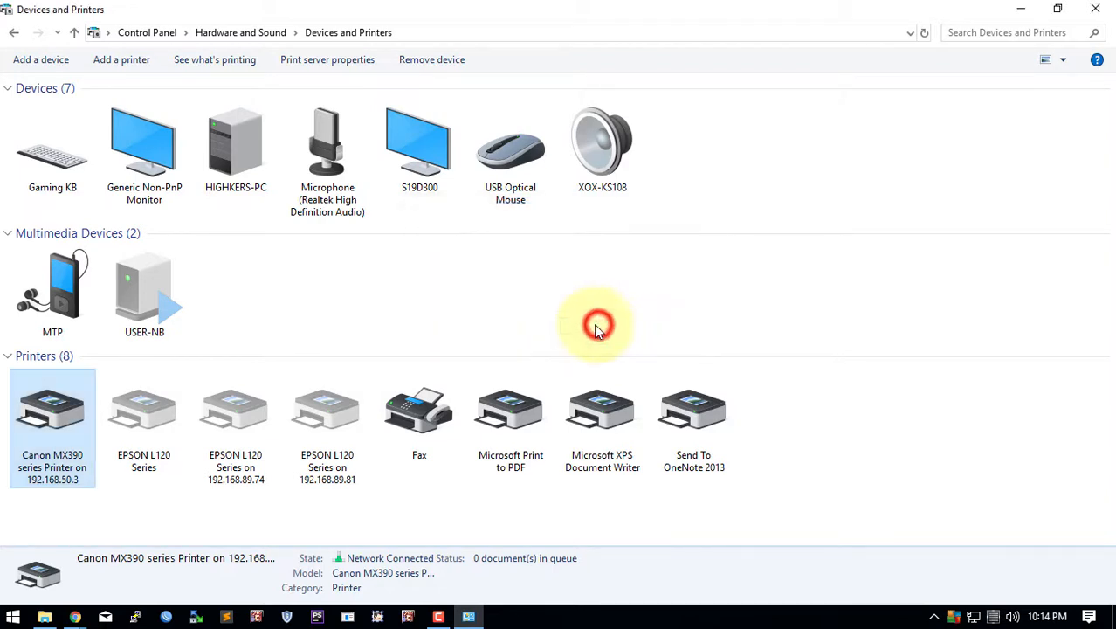
left_click(137, 422)
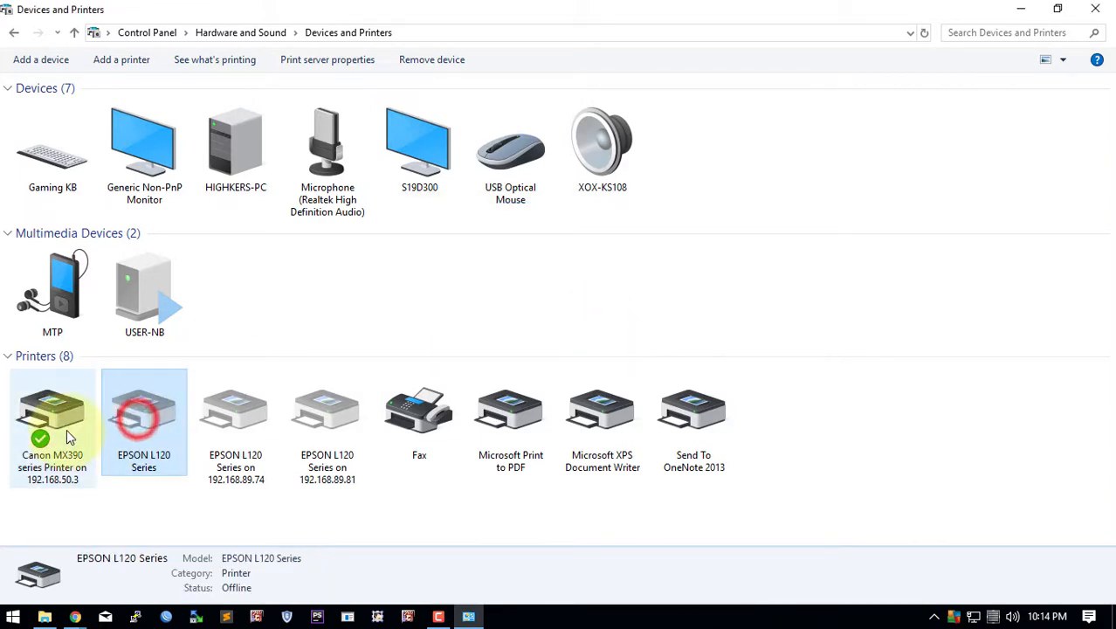
left_click(44, 450)
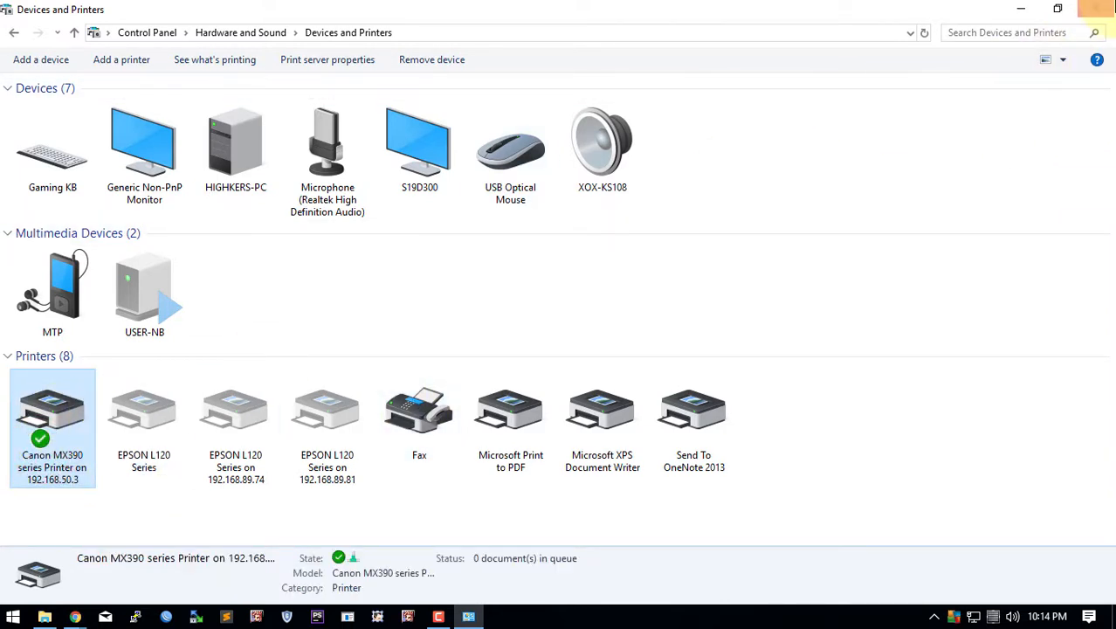
left_click(1112, 8)
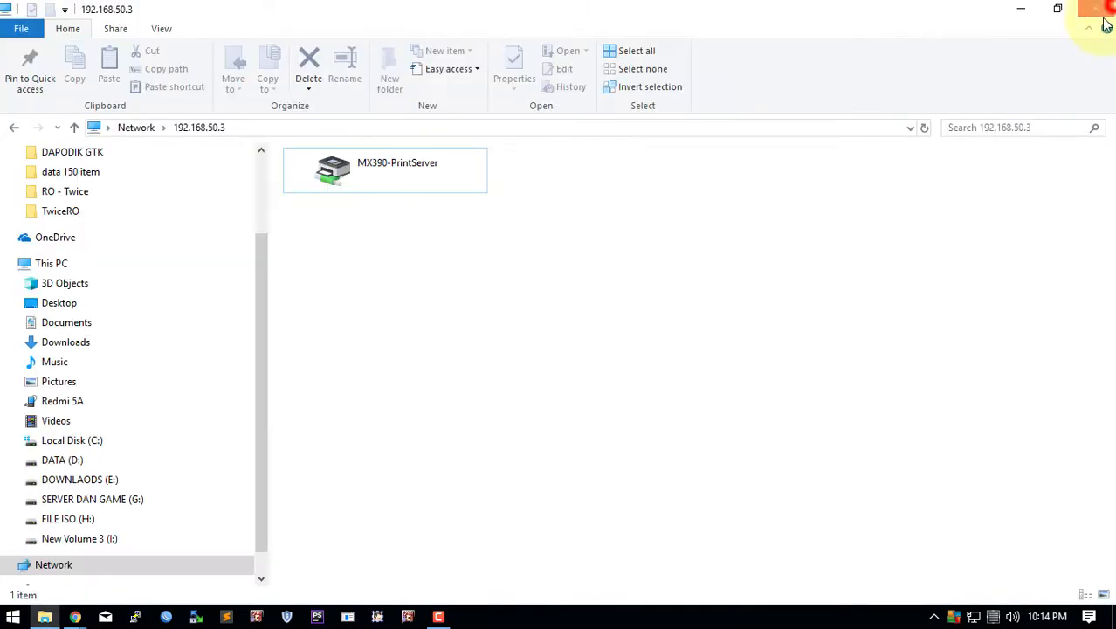
Step: Switch to Microsoft Word and start a new blank document
key("super")
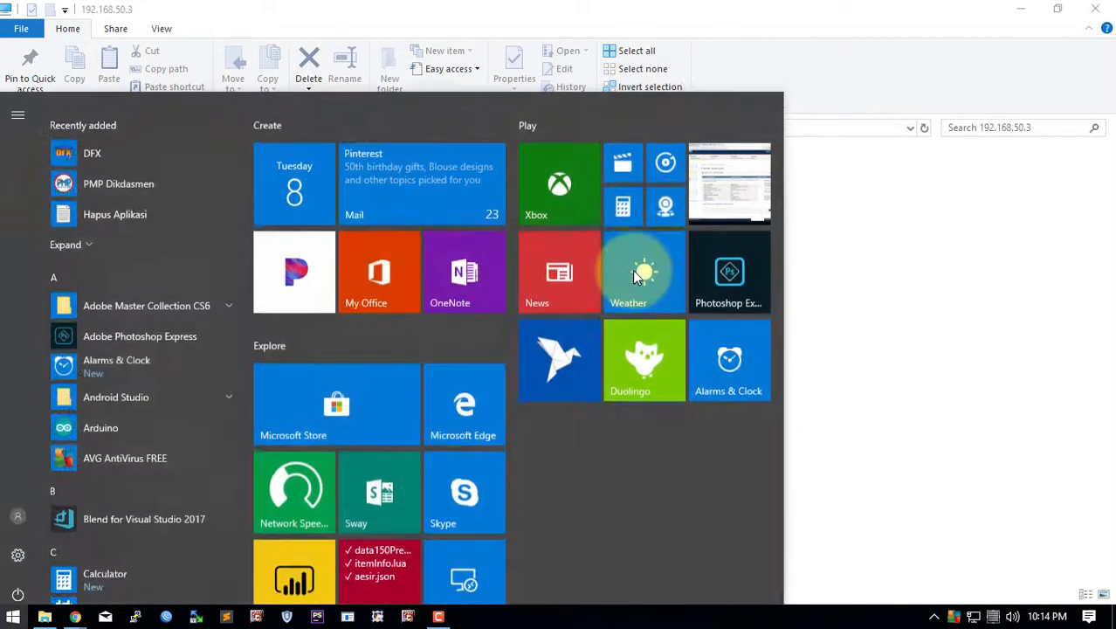
type("word")
key("Escape")
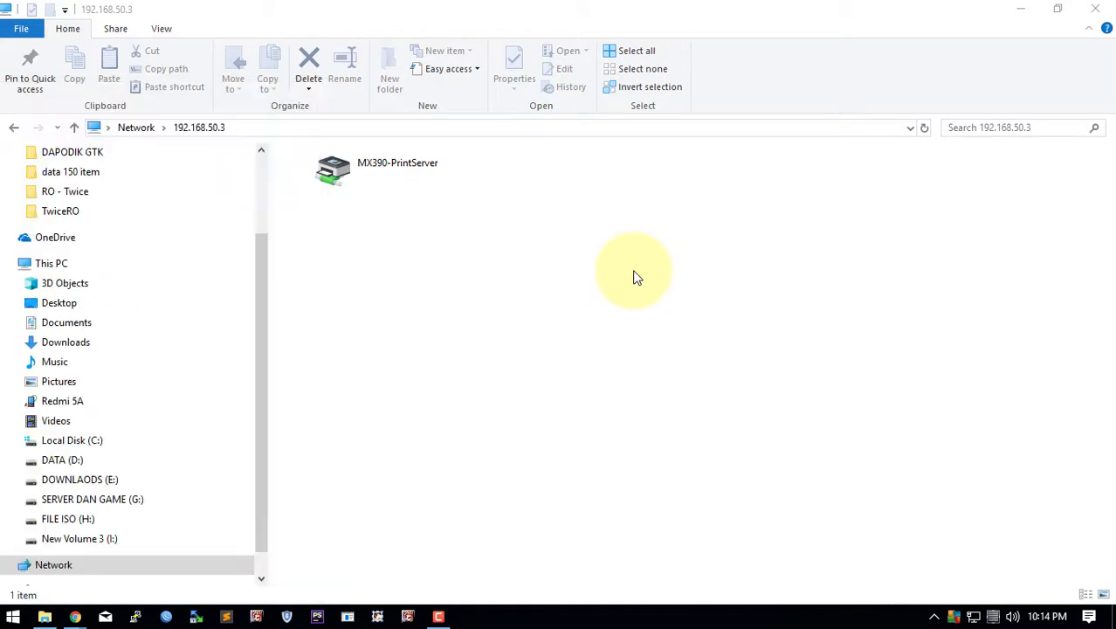
left_click_drag(234, 116, 513, 129)
double_click(513, 129)
left_click(421, 224)
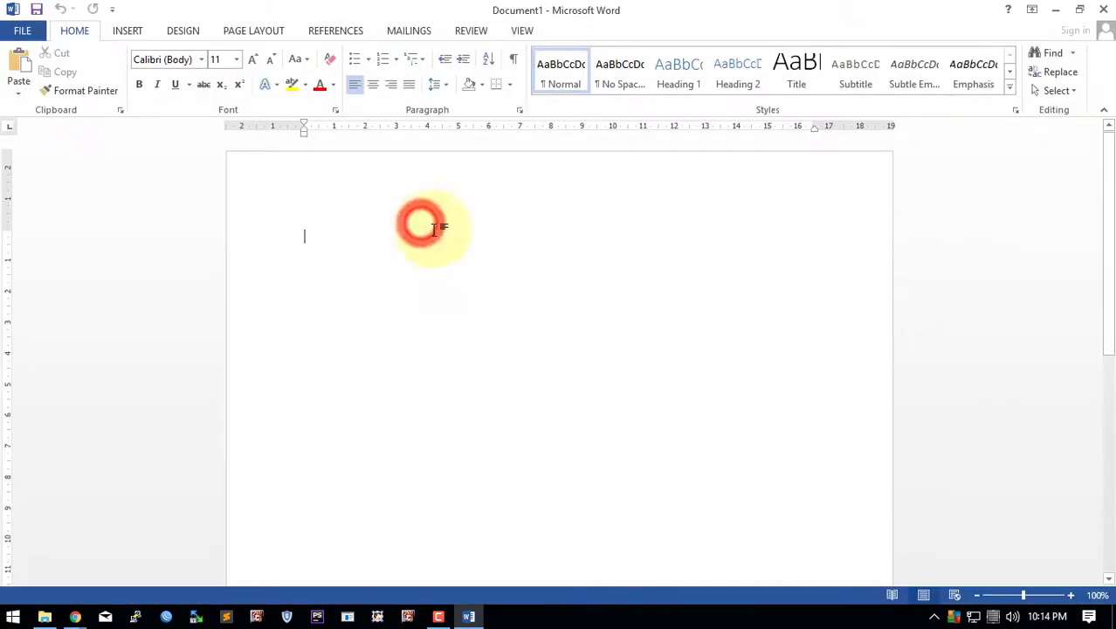
Step: Set the whole document's page orientation to landscape
left_click(229, 31)
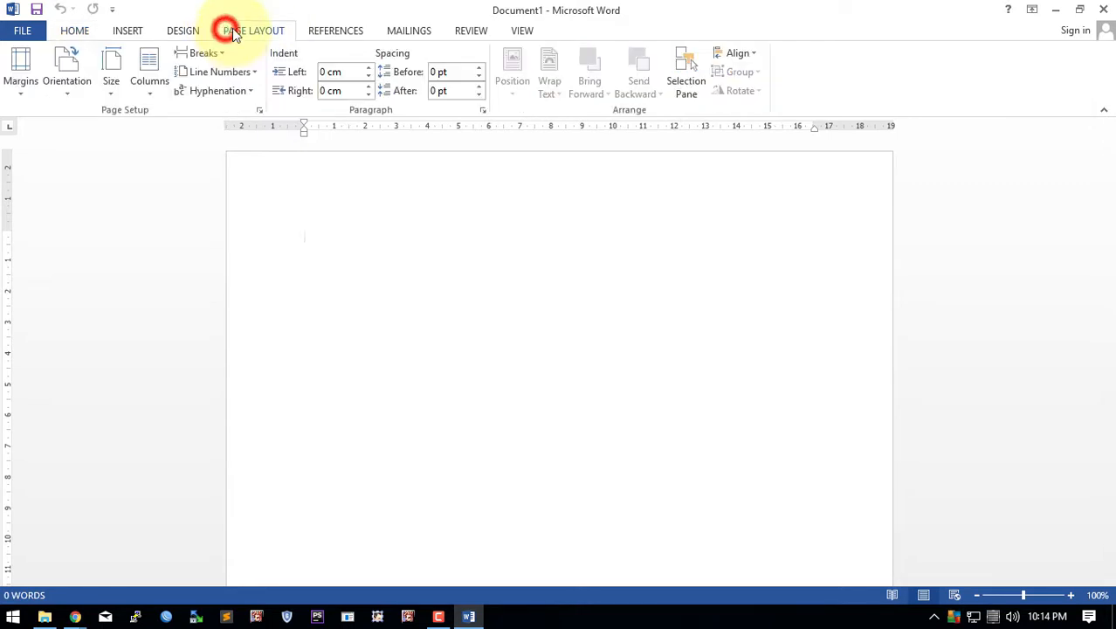
left_click(258, 109)
left_click(496, 249)
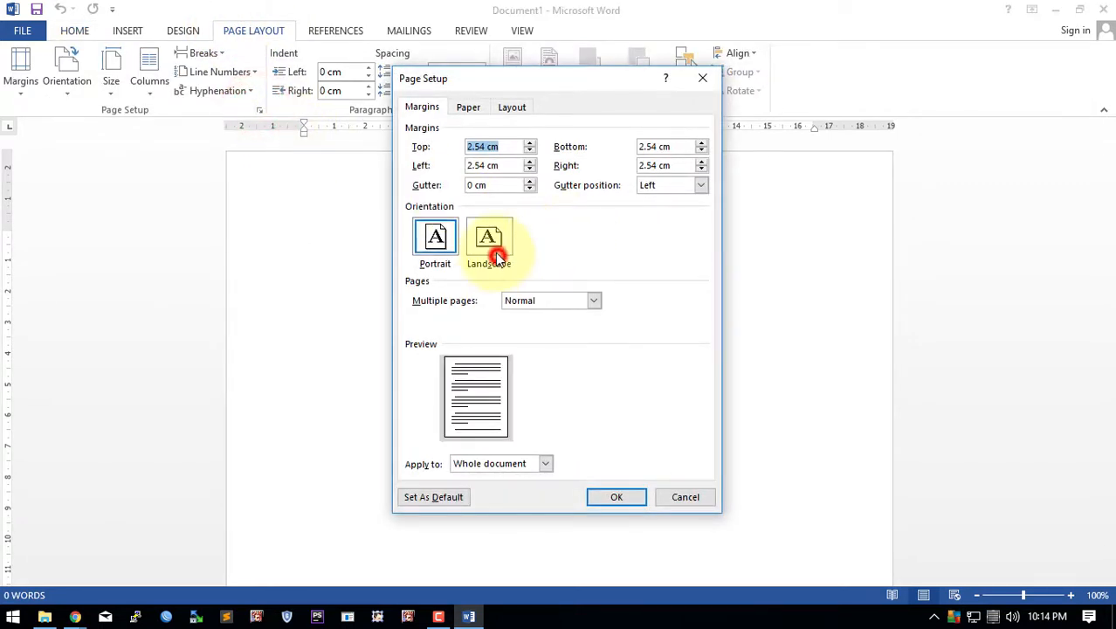
left_click(606, 496)
left_click(542, 354)
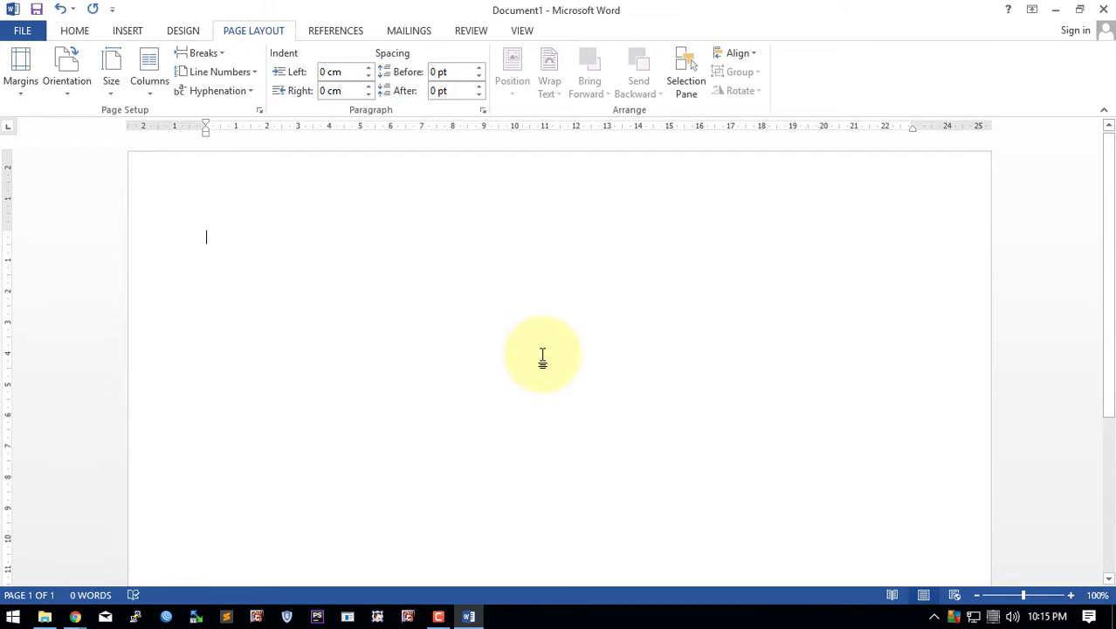
Step: Enter "TEST PRINTER" with a "BY" line giving the author's name below it, and centre both lines
type("TEST PRINTER")
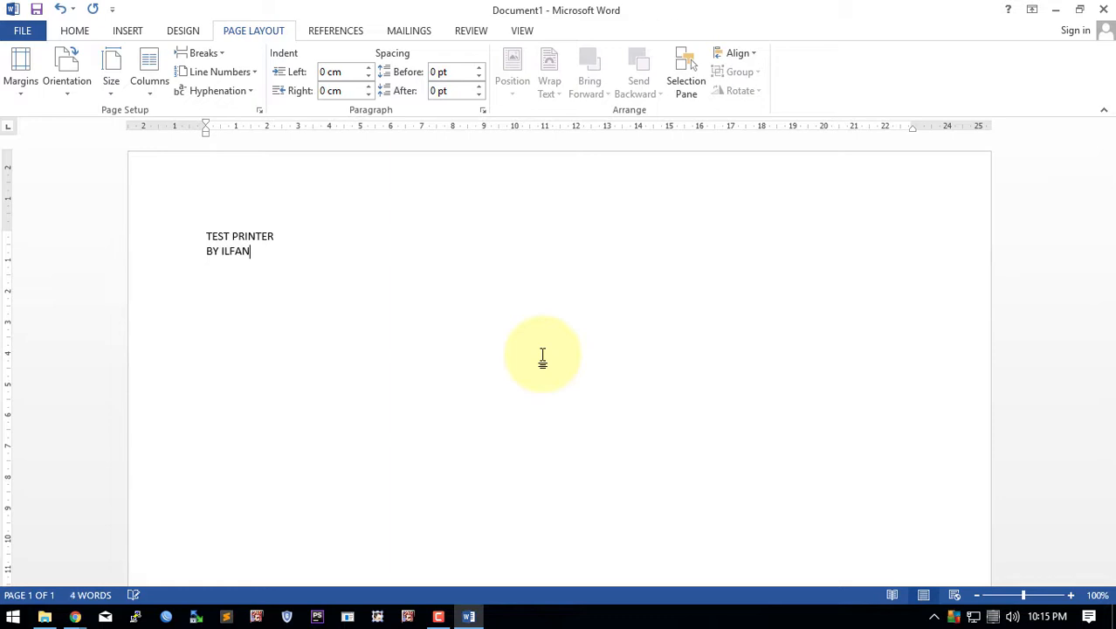
key("ctrl+a")
key("ctrl+e")
Step: Enlarge both lines of the test text to heading size and make them bold
key("ctrl+shift+period")
key("ctrl+shift+period")
key("ctrl+shift+period")
key("ctrl+shift+period")
key("ctrl+shift+period")
key("ctrl+shift+period")
key("ctrl+shift+period")
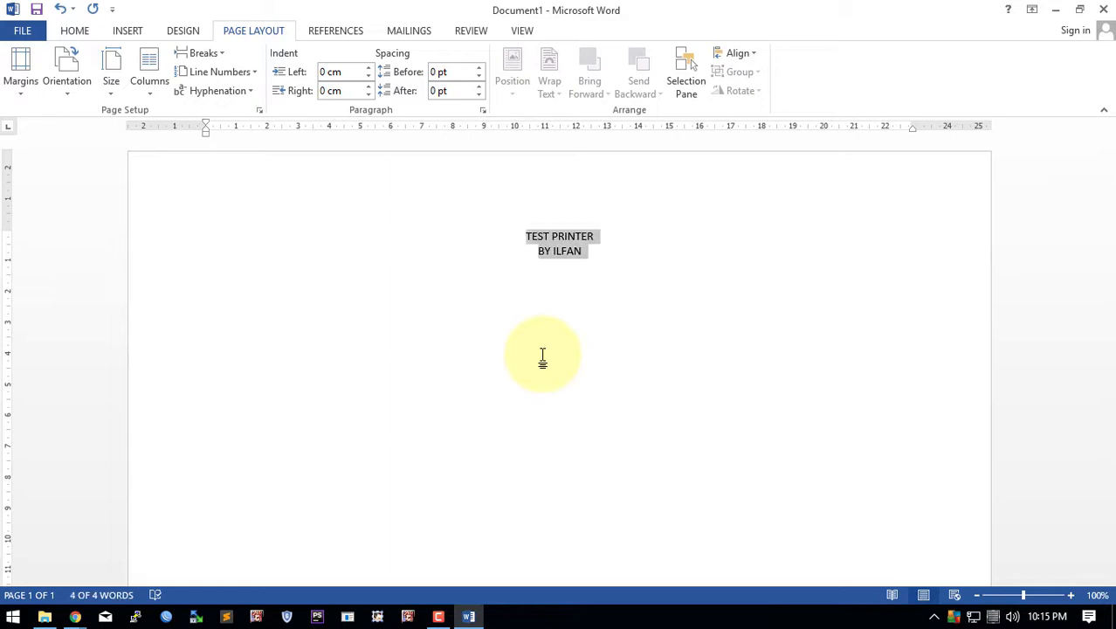
key("ctrl+shift+period")
key("ctrl+shift+period")
key("ctrl+shift+period")
key("ctrl+shift+period")
key("ctrl+shift+period")
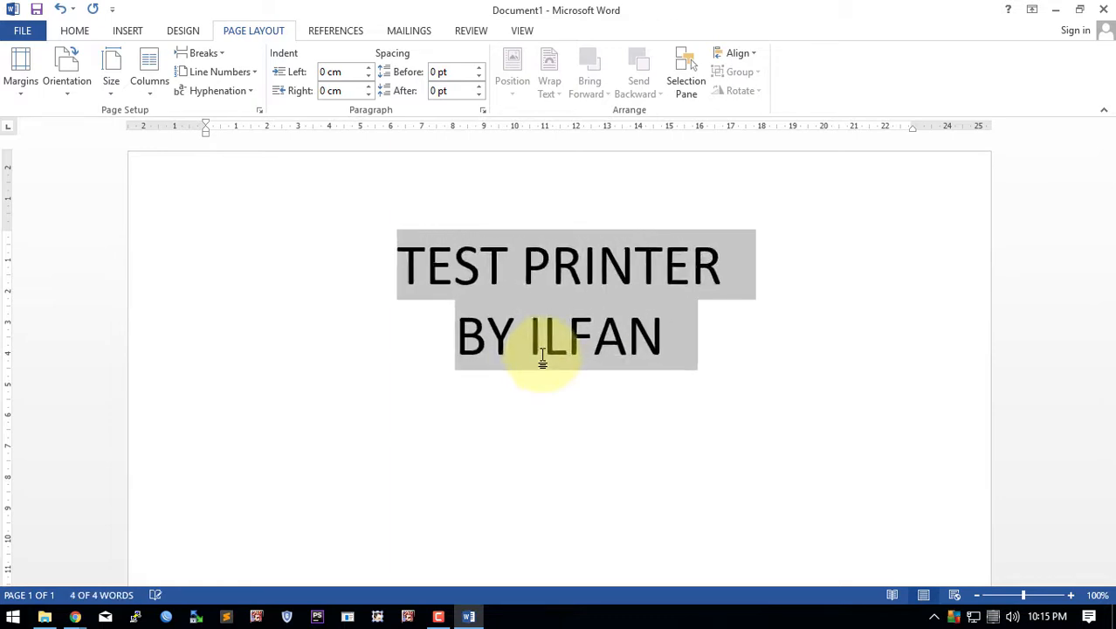
key("ctrl+b")
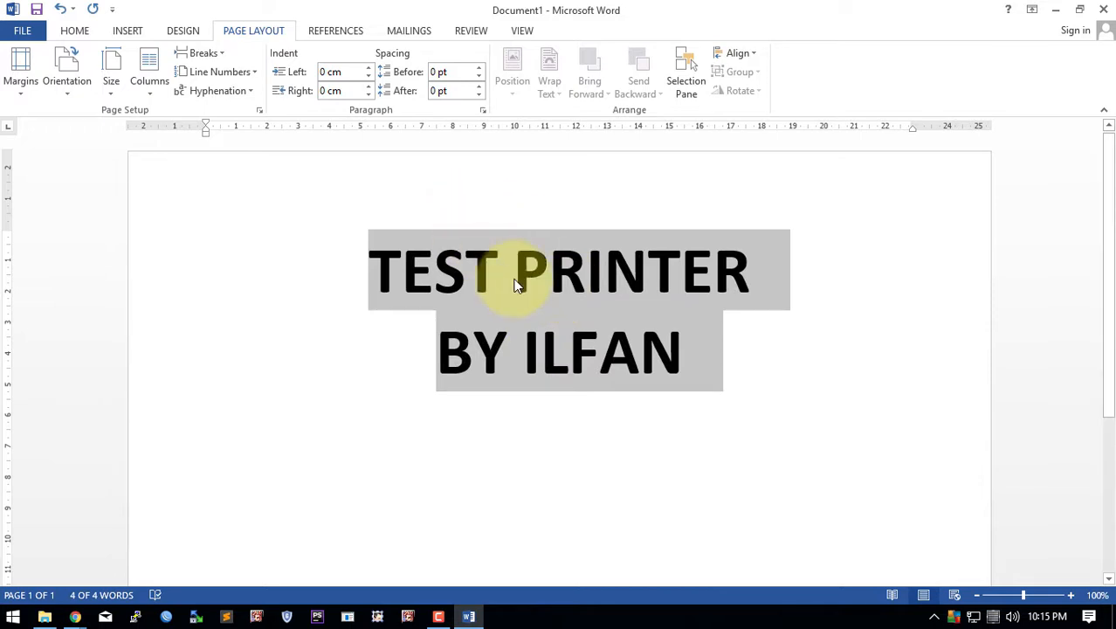
Step: Enlarge the bold test text further until it fills most of the page over three lines, then reduce it slightly
key("ctrl+shift+period")
key("ctrl+shift+period")
key("ctrl+bracketright")
key("ctrl+bracketright")
key("ctrl+bracketright")
key("ctrl+bracketright")
key("ctrl+bracketright")
key("ctrl+bracketright")
key("ctrl+bracketright")
key("ctrl+bracketright")
key("ctrl+bracketright")
key("ctrl+bracketright")
key("ctrl+bracketright")
key("ctrl+bracketright")
key("ctrl+bracketright")
key("ctrl+bracketright")
key("ctrl+bracketright")
key("ctrl+bracketright")
key("ctrl+bracketright")
key("ctrl+bracketright")
key("ctrl+bracketright")
key("ctrl+bracketright")
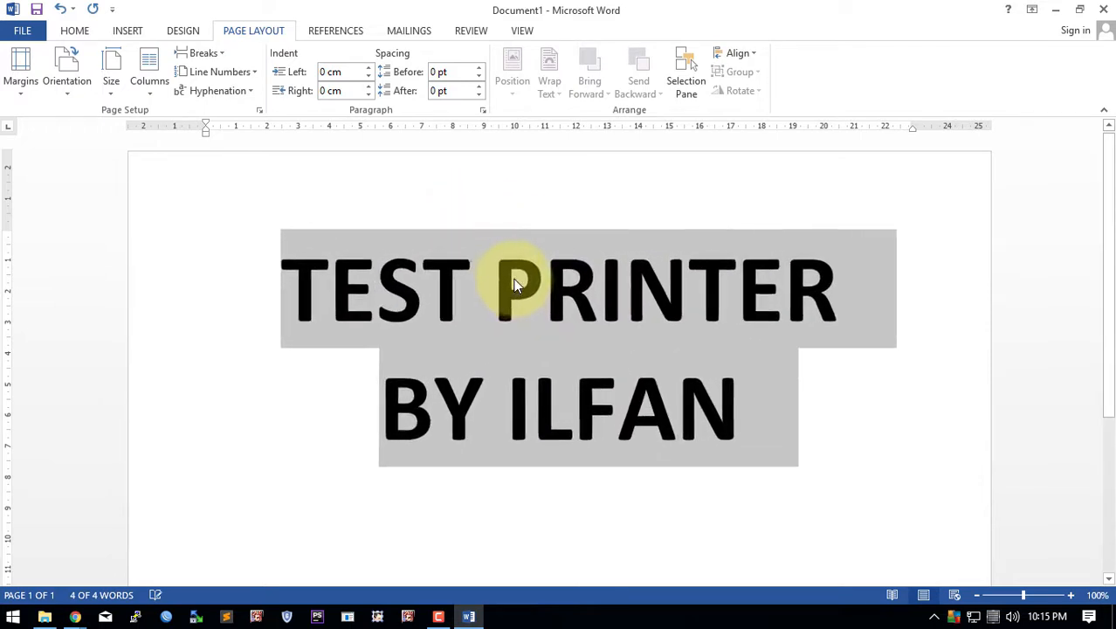
key("ctrl+bracketleft")
key("ctrl+bracketleft")
key("ctrl+bracketleft")
key("ctrl+bracketleft")
key("ctrl+bracketleft")
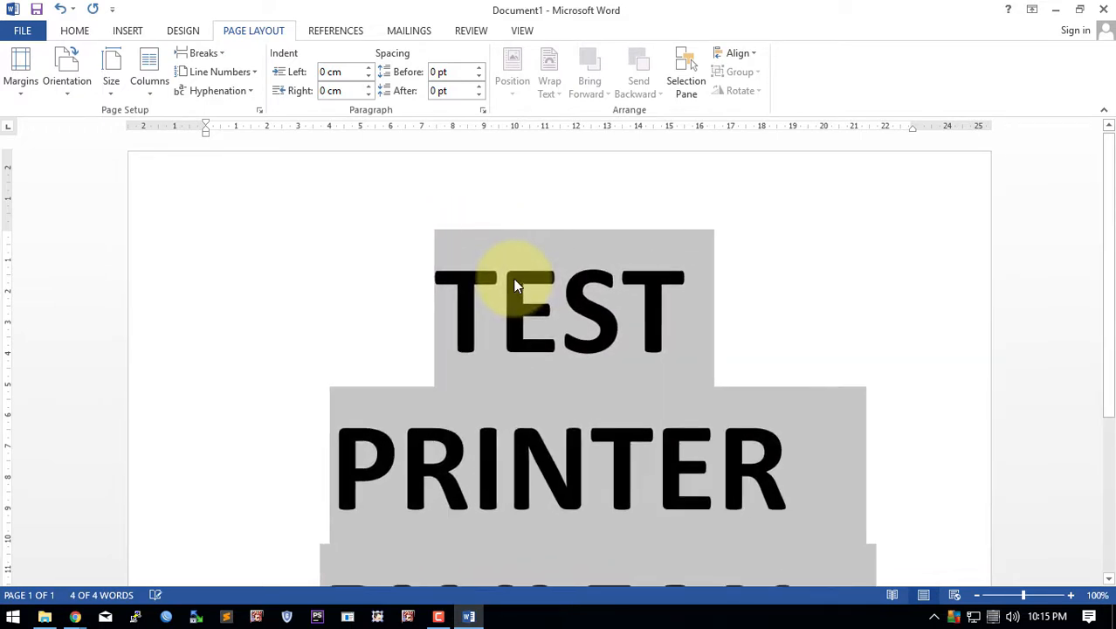
scroll(622, 288, "down", 3)
scroll(622, 287, "down", 6, "ctrl")
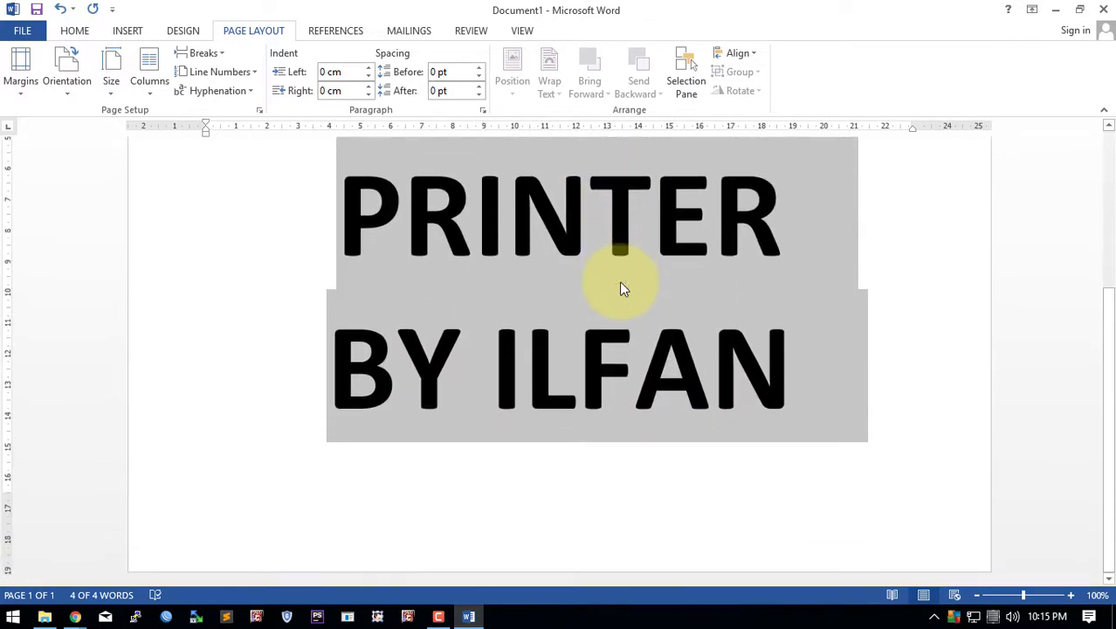
left_click(560, 328)
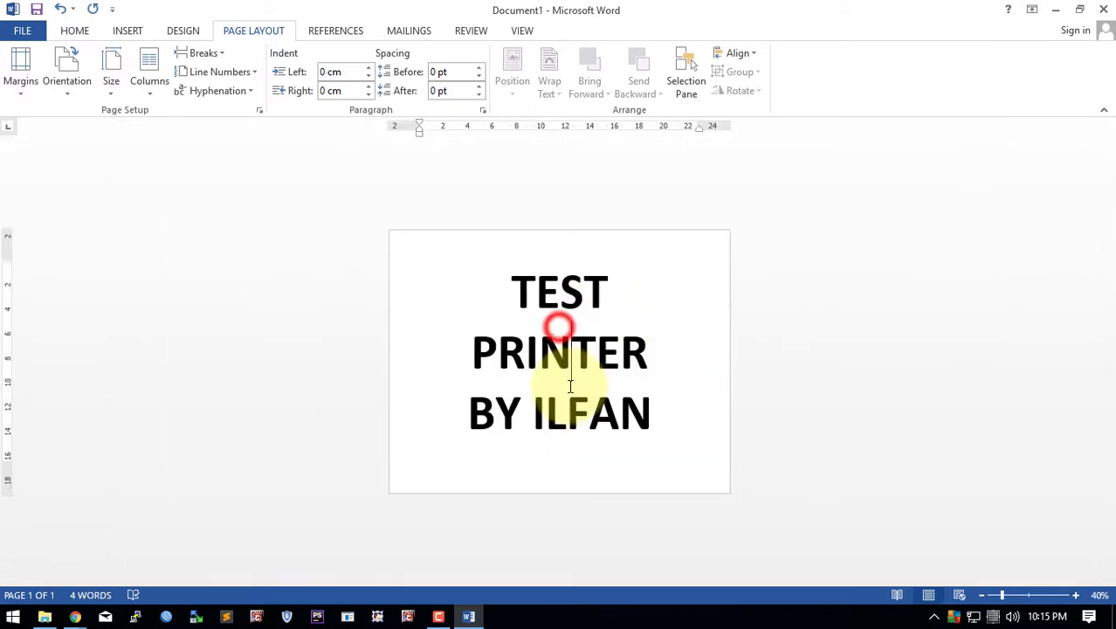
key("ctrl+s")
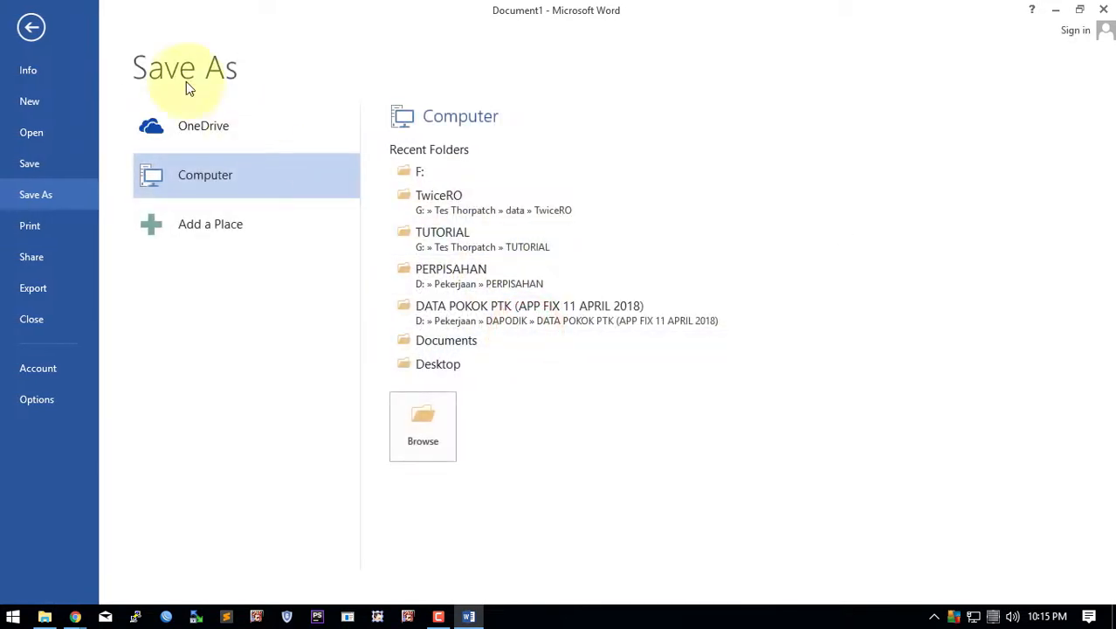
left_click(33, 31)
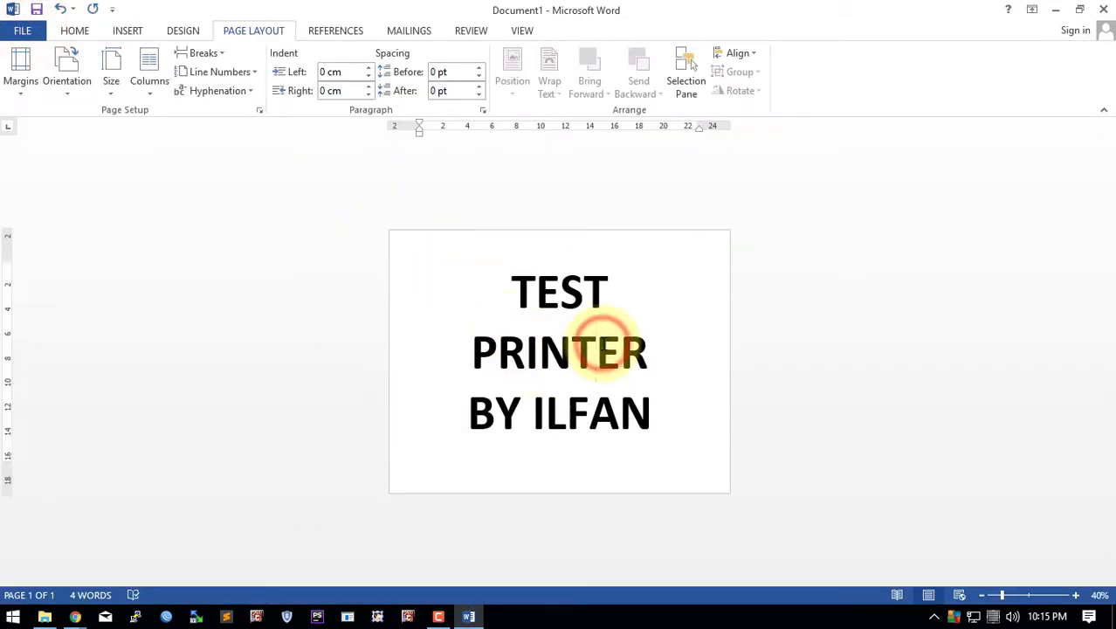
Step: Print the landscape test page on the shared Canon MX390 series Printer on 192.168.50.3
key("ctrl+p")
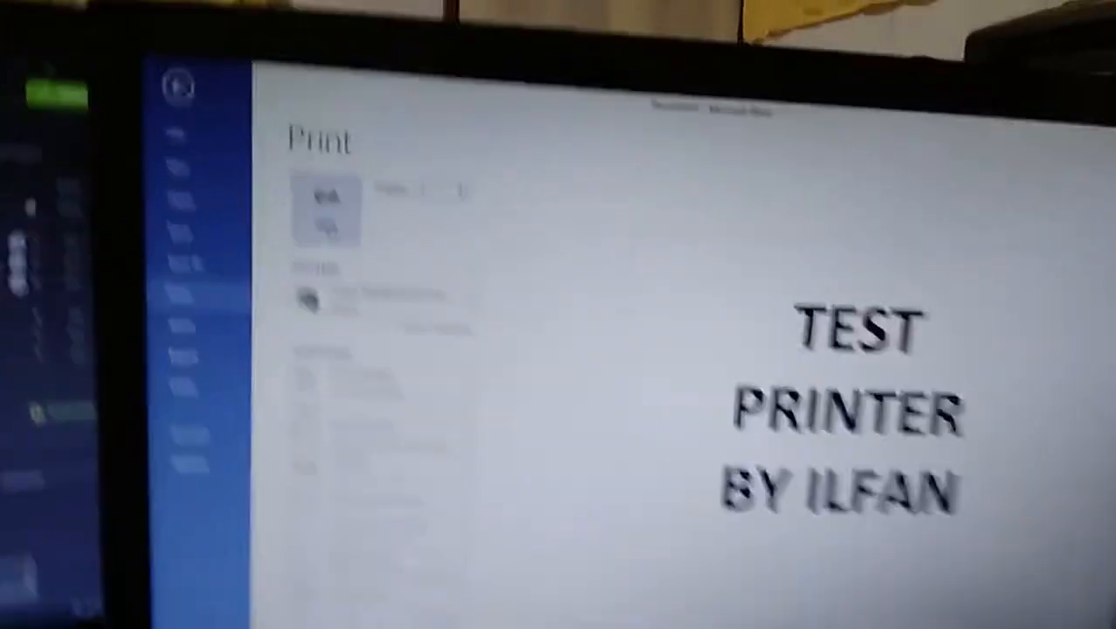
left_click(382, 266)
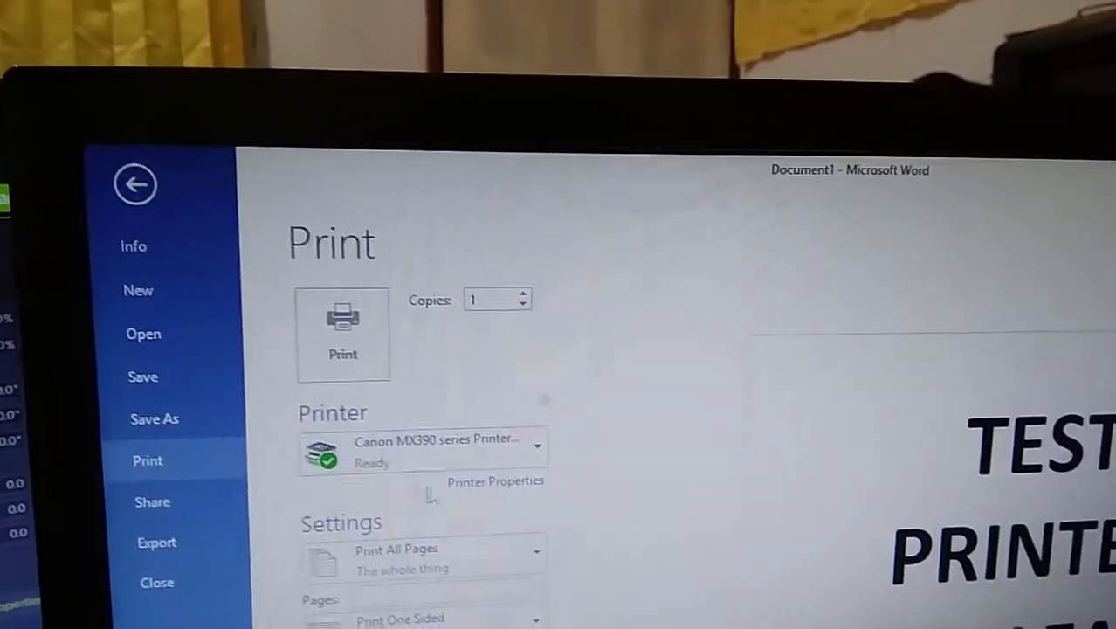
left_click(441, 435)
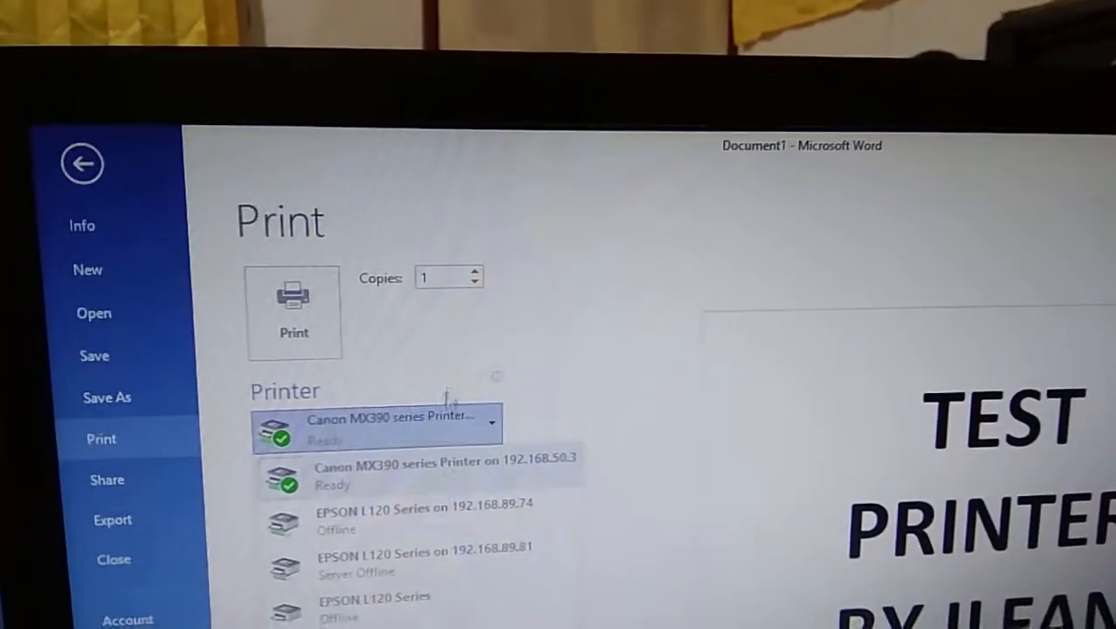
left_click(436, 370)
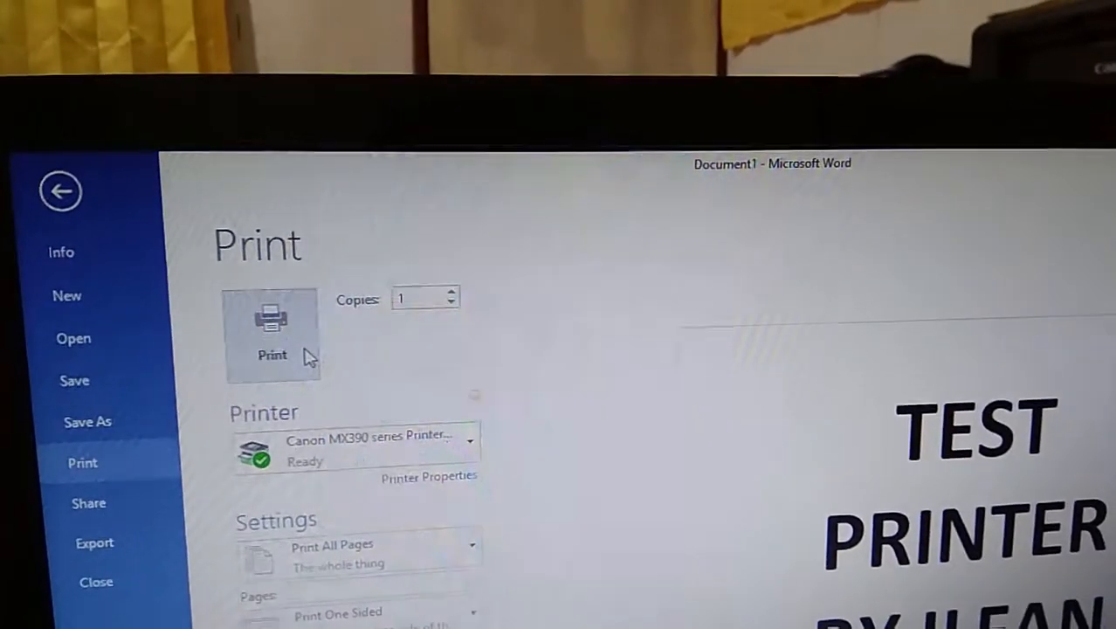
left_click(308, 356)
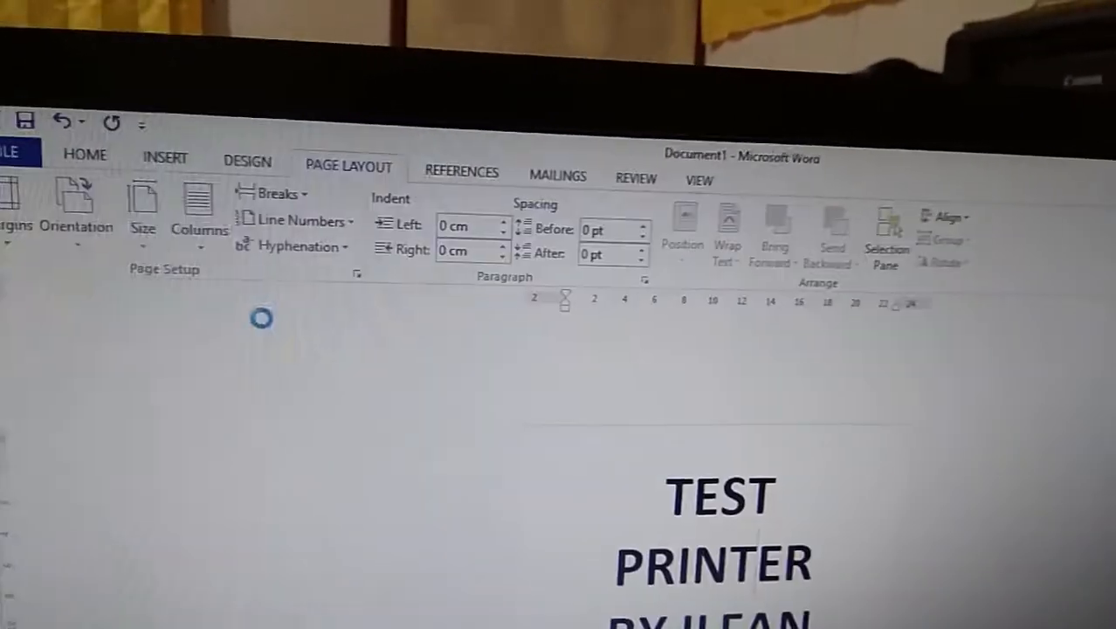